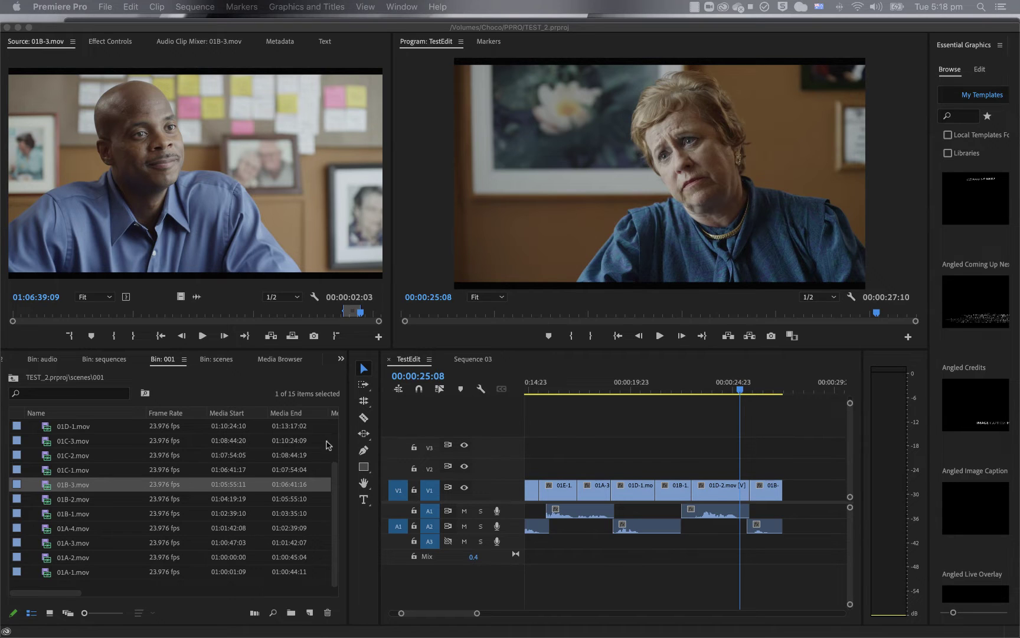
Paste the copied dialogue clips into Sequence 03 with the playhead at 00:00:00:00.
left_click(742, 392)
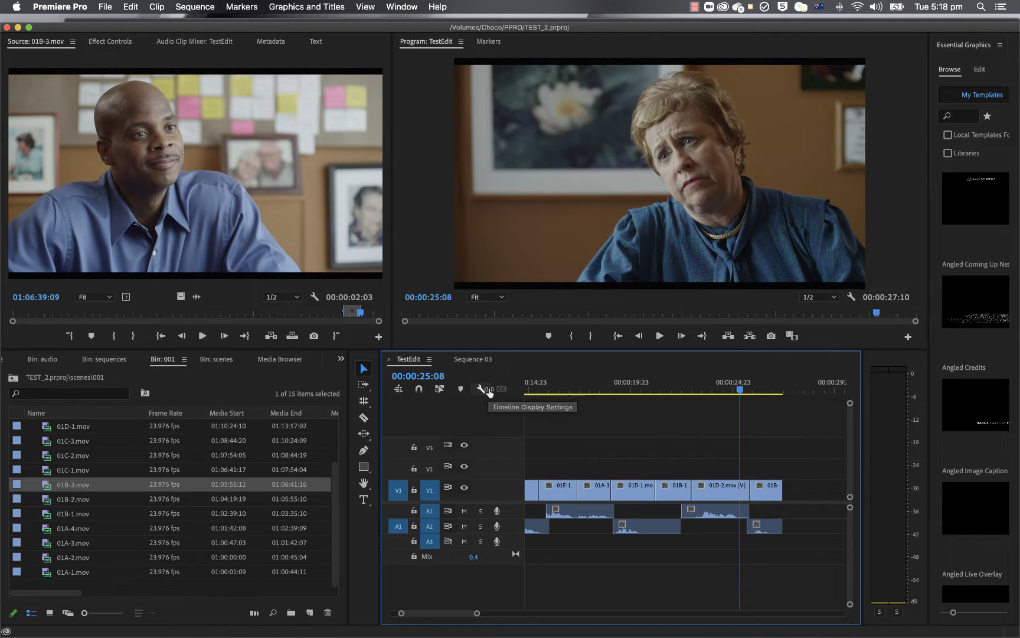
left_click(472, 359)
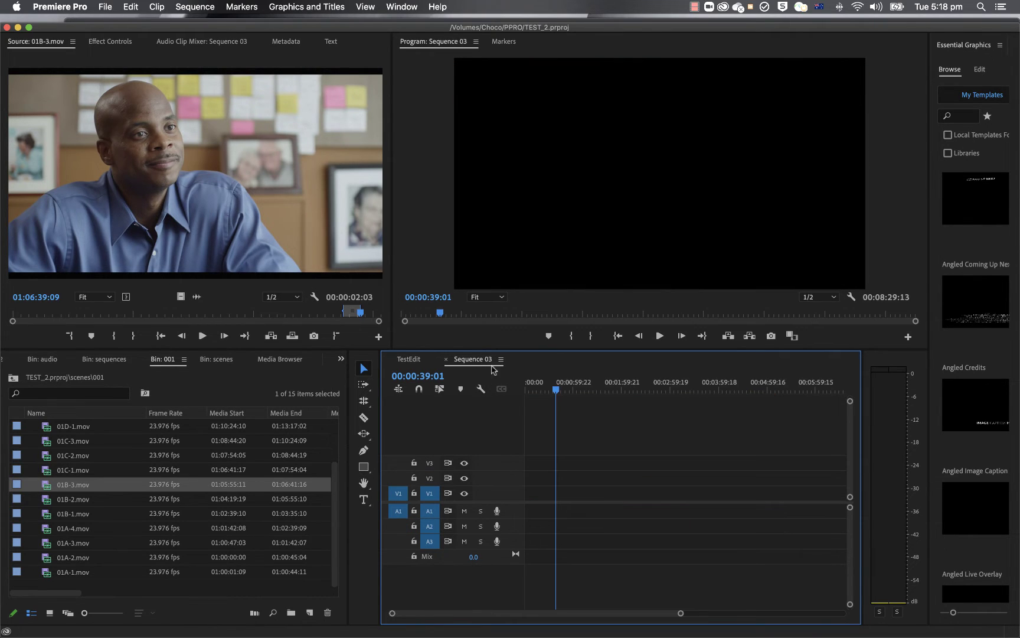
left_click_drag(556, 390, 525, 390)
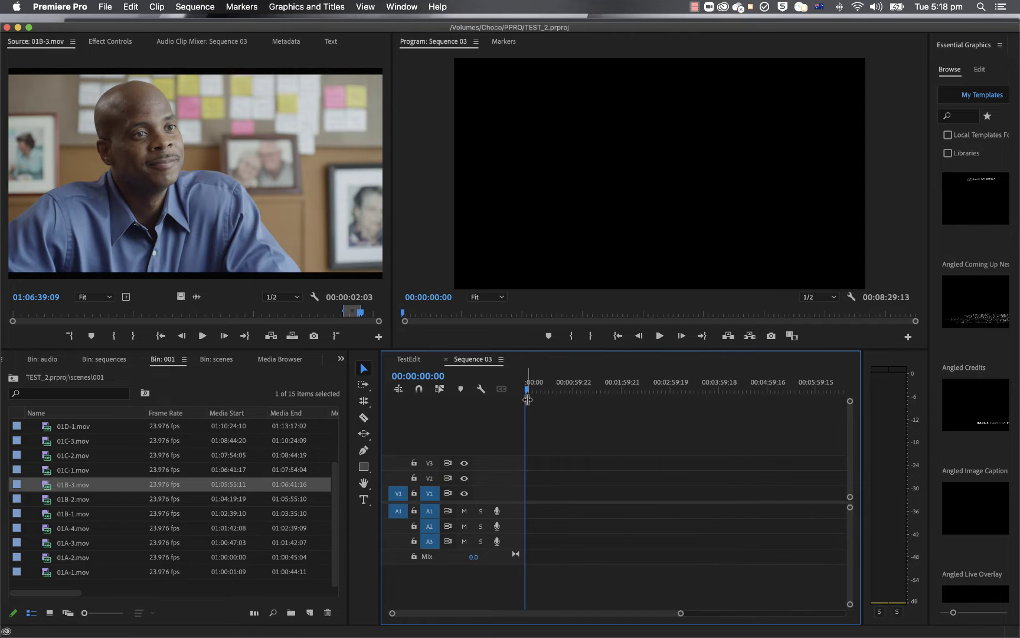
key("super+v")
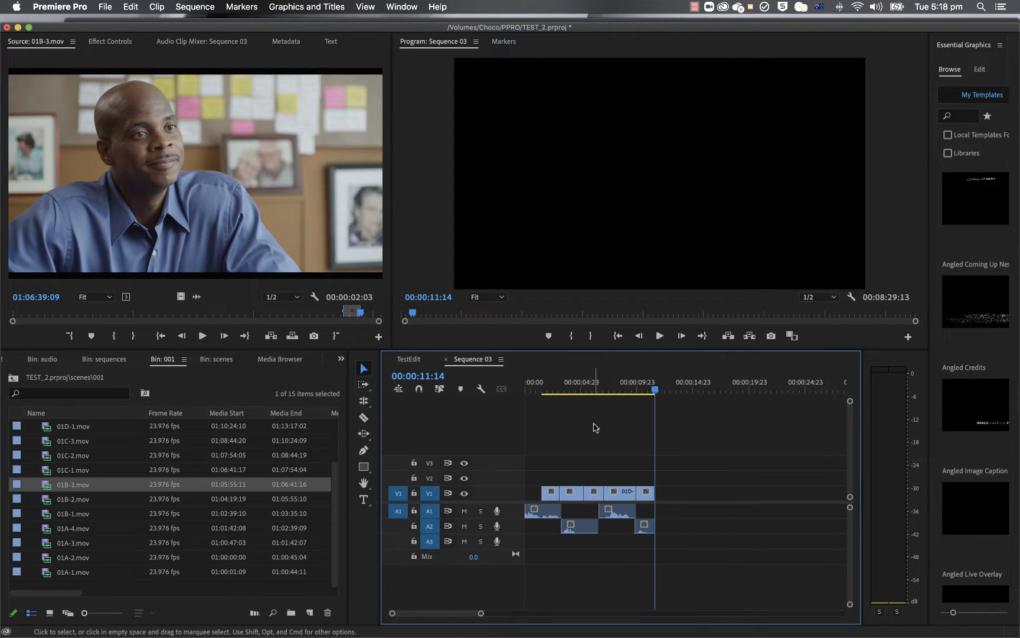
Try to trim the end of the 01A-3.mov video clip on V1 slightly earlier with an ordinary trim, and undo it.
left_click(567, 387)
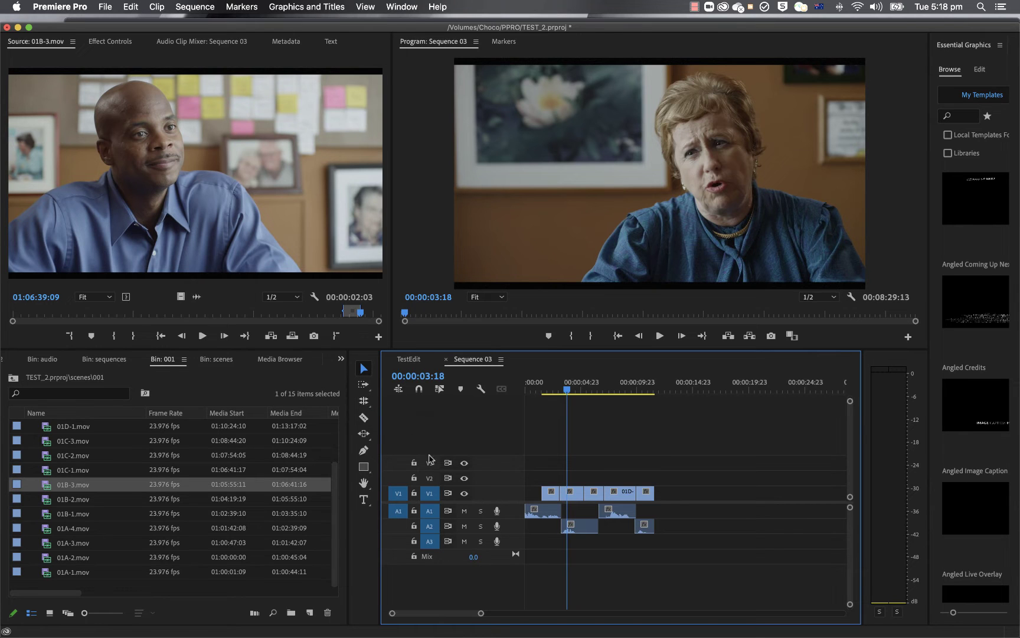
left_click_drag(478, 614, 461, 616)
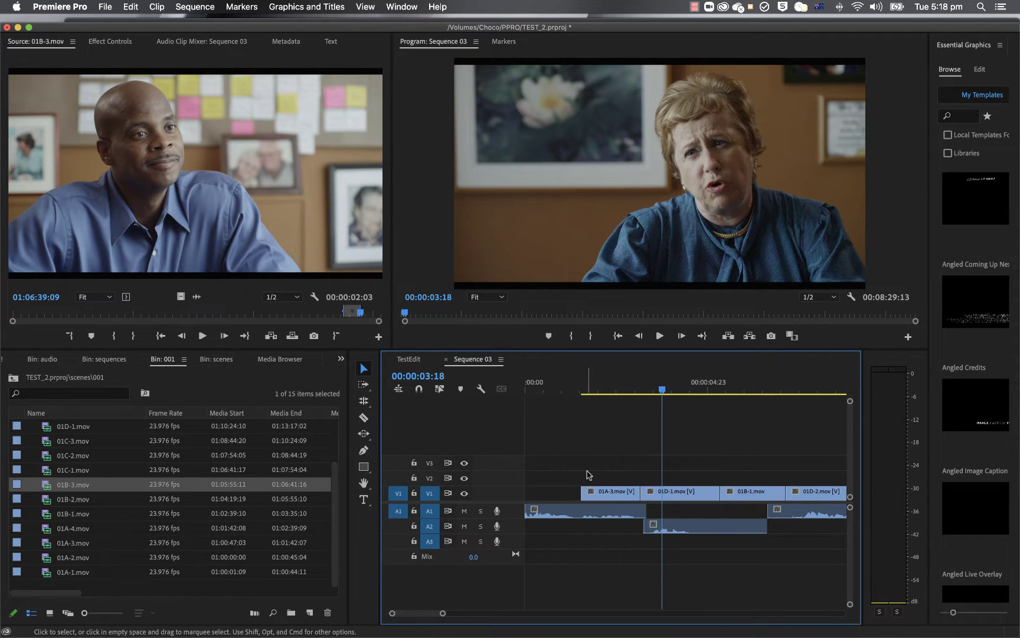
left_click(663, 496)
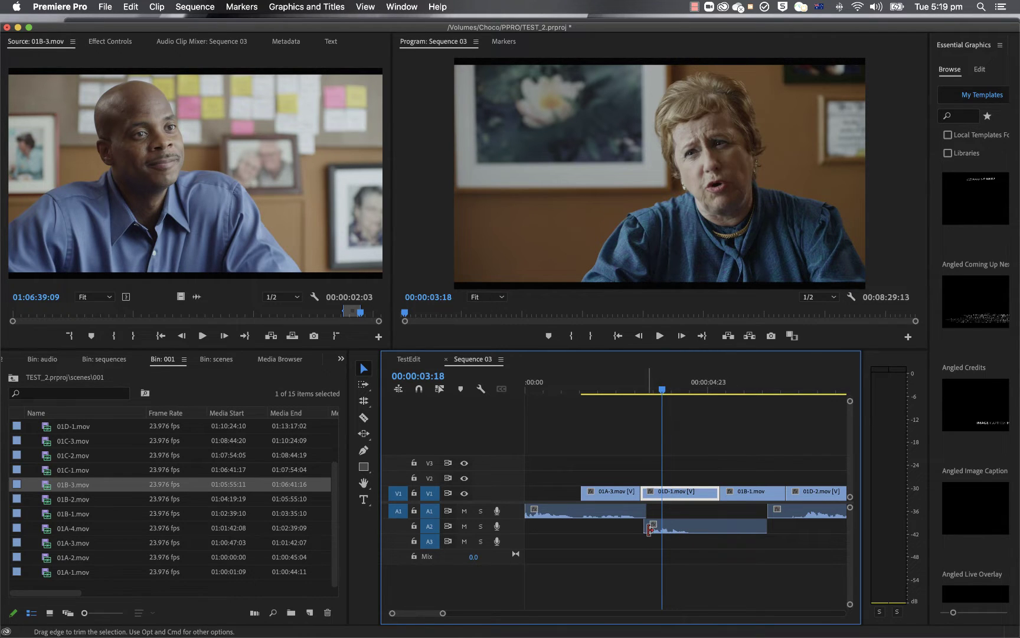
left_click(679, 533)
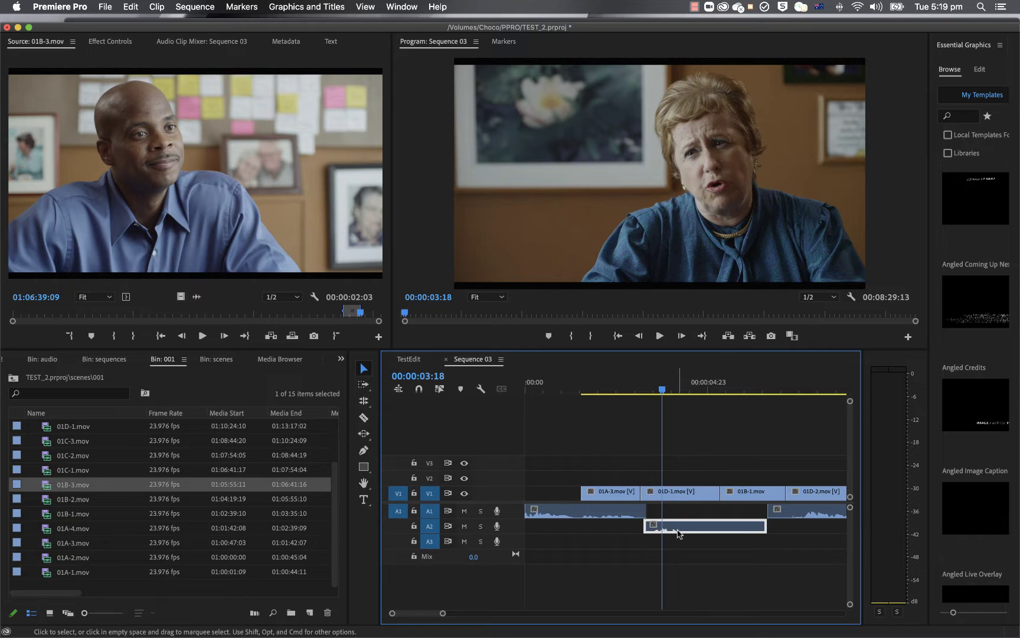
left_click(674, 495)
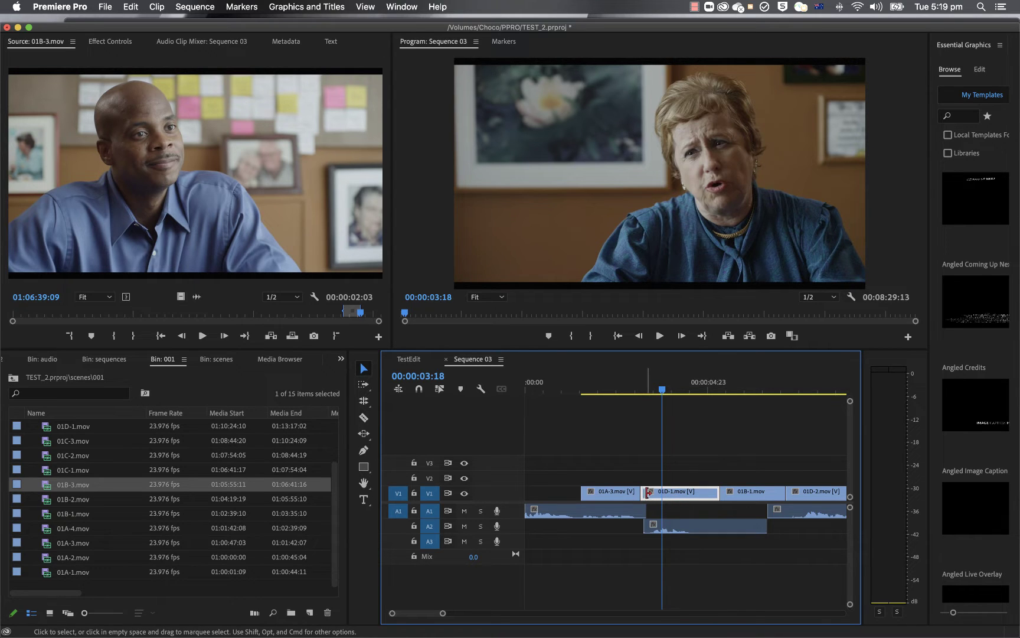
left_click_drag(639, 491, 627, 496)
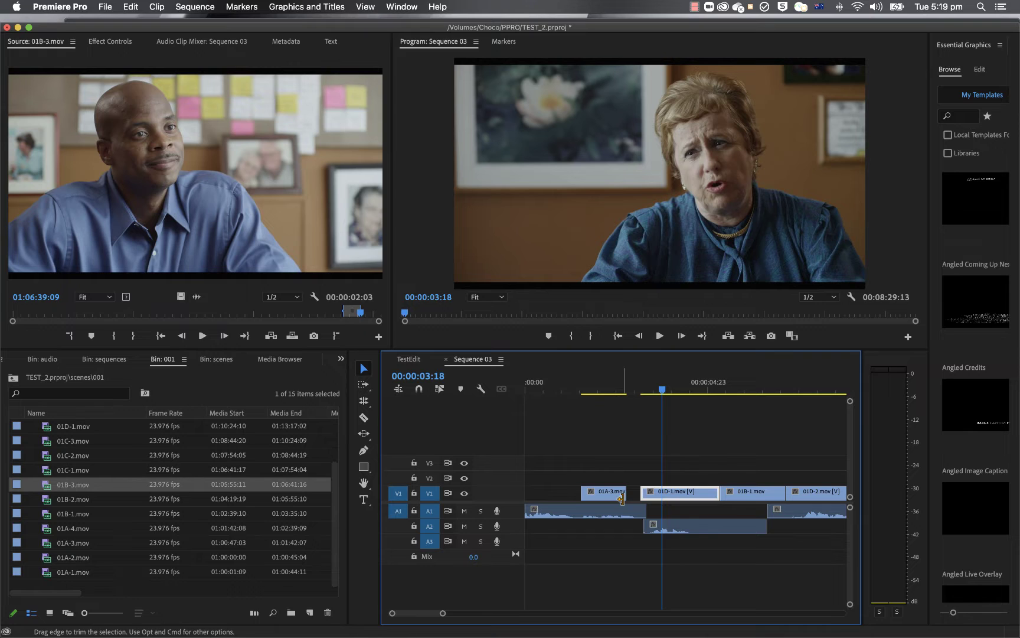
key("super+z")
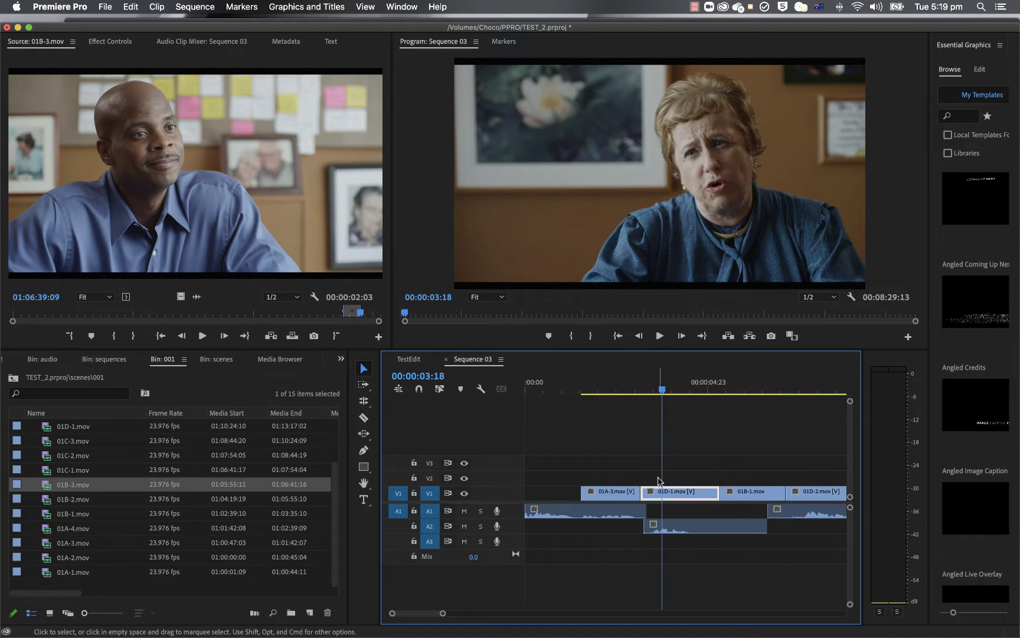
Roll the video cut between 01A-3.mov and 01D-1.mov slightly earlier with the Rolling Edit tool and play back the transition.
key("n")
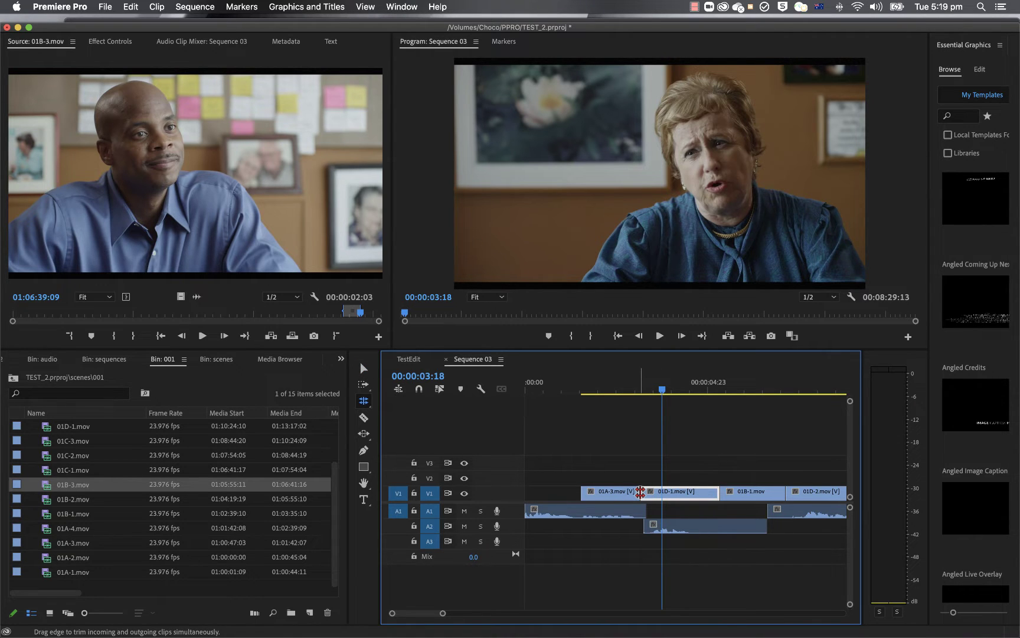
left_click_drag(641, 494, 626, 494)
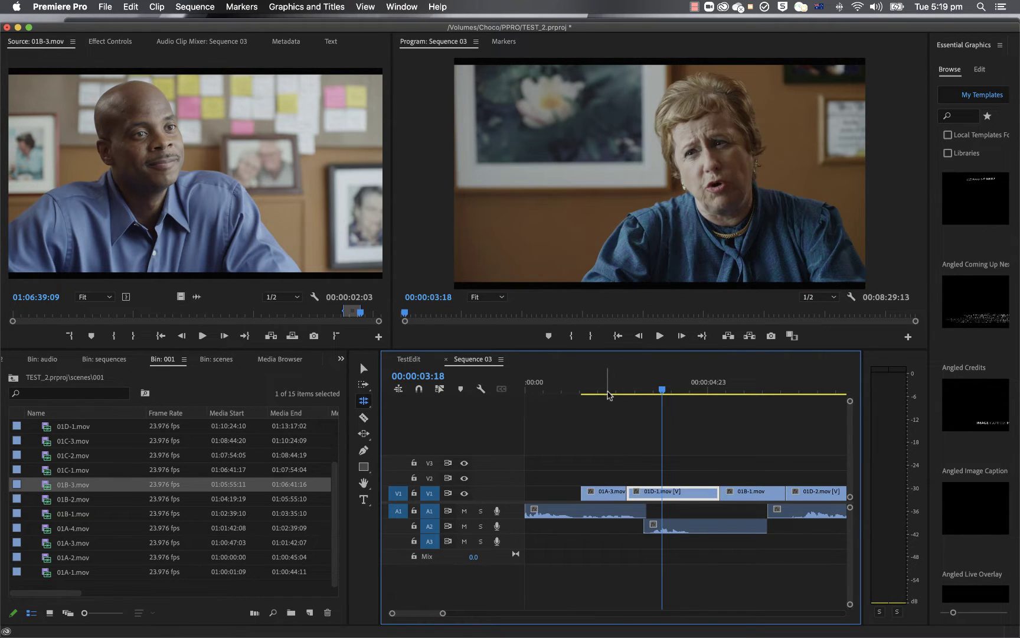
left_click(608, 390)
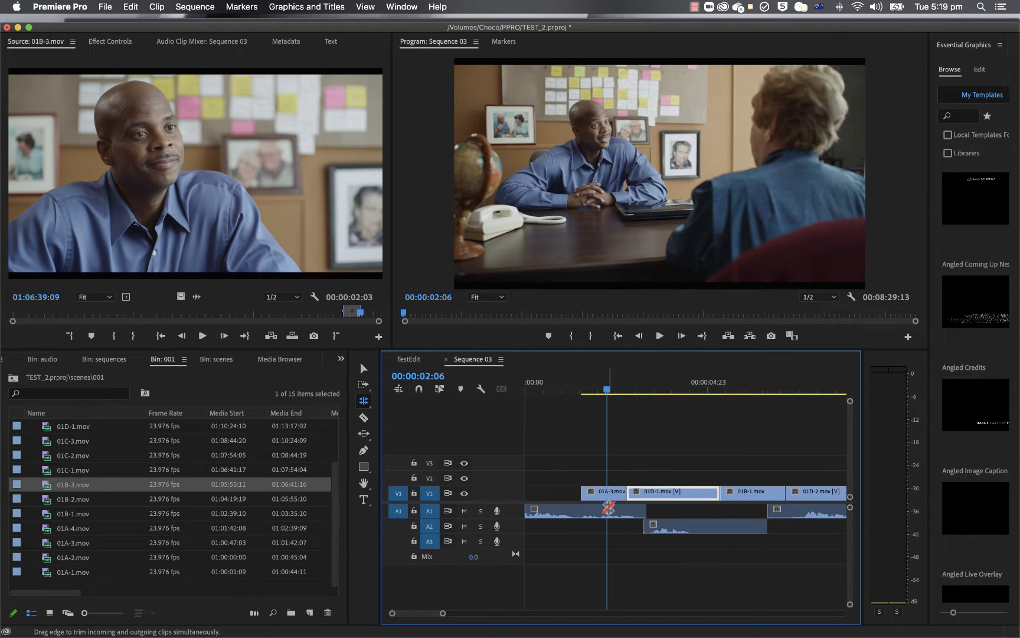
key("space")
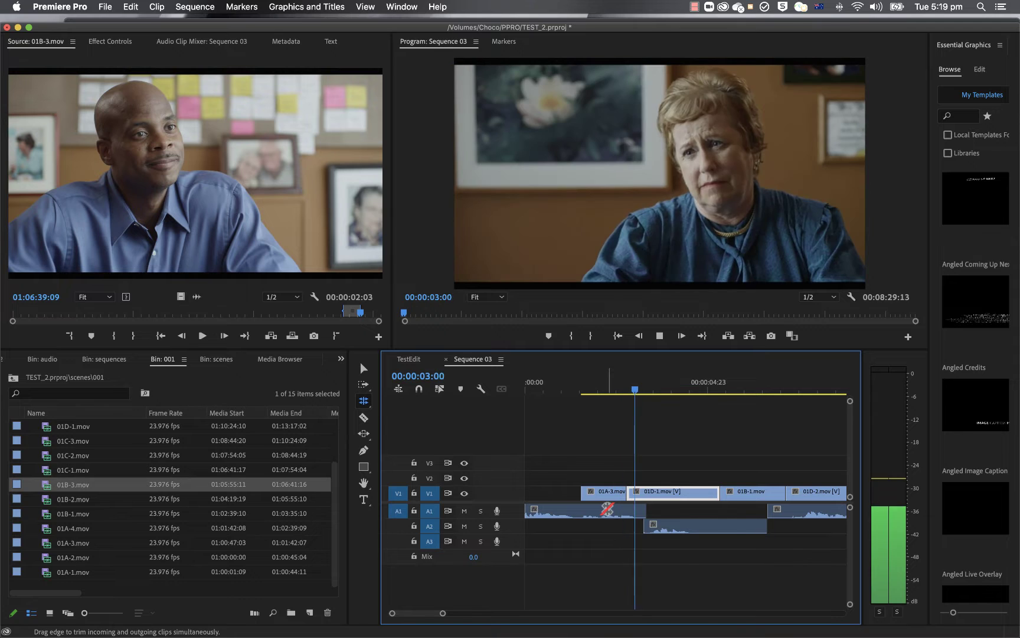
key("space")
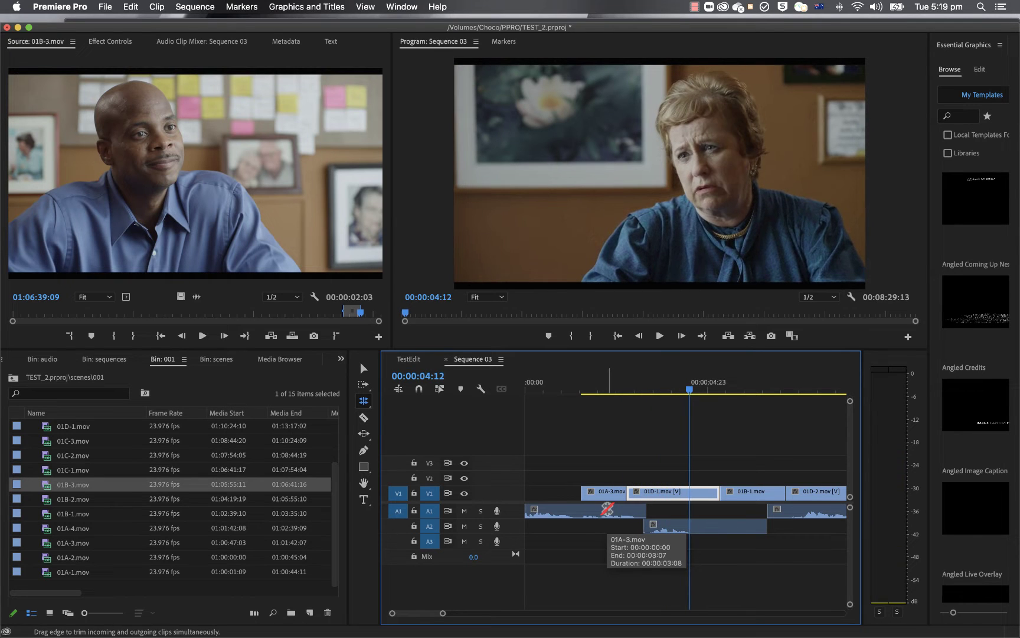
Roll the 01A-3.mov to 01D-1.mov video cut a little further back, ahead of the woman's dialogue, and review it in playback.
left_click(617, 391)
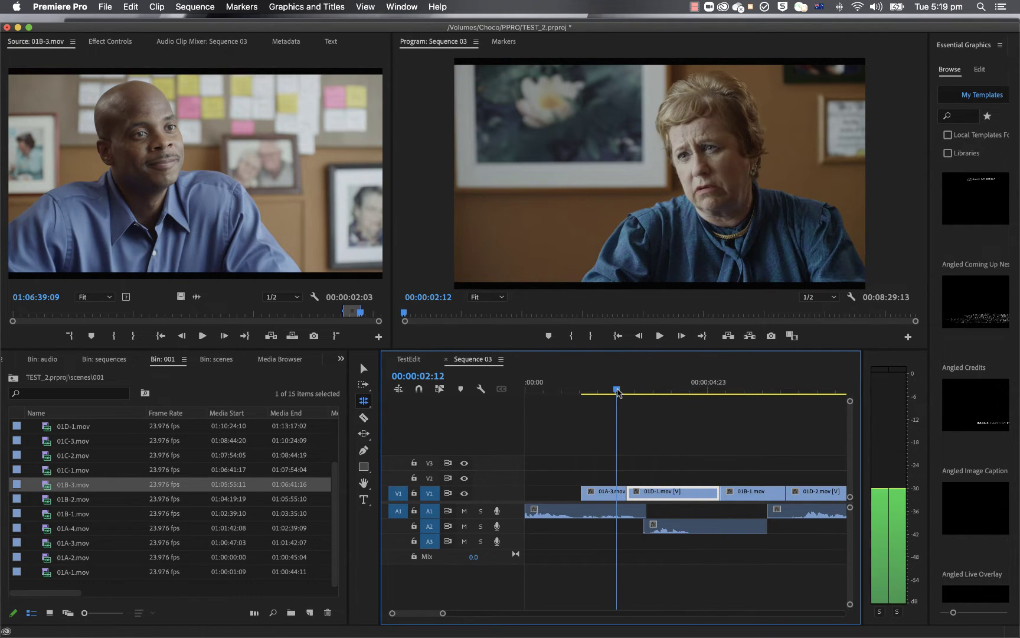
left_click_drag(617, 390, 613, 390)
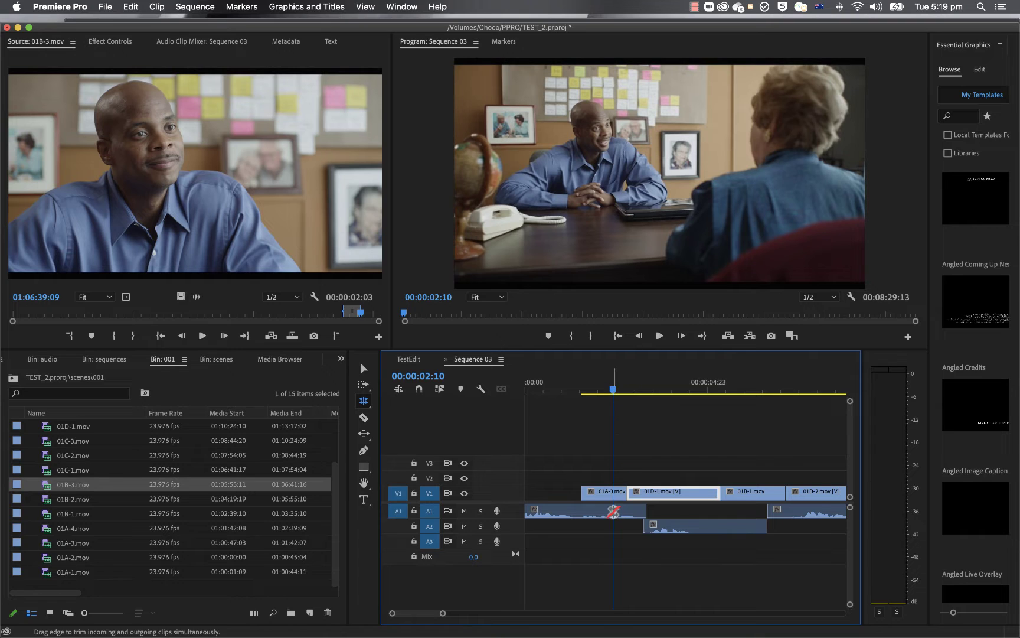
left_click_drag(624, 494, 617, 494)
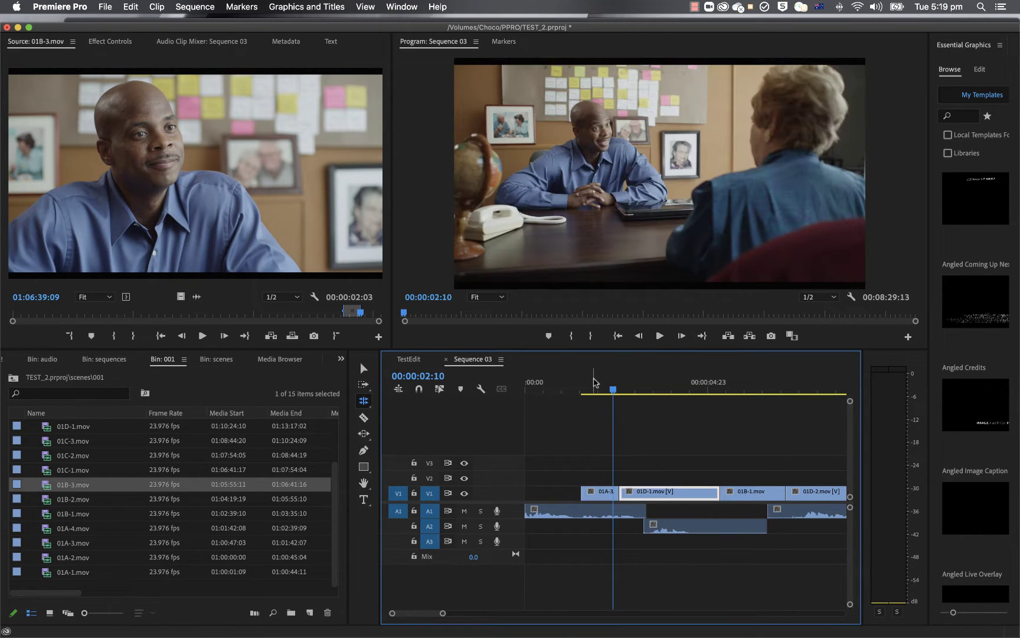
key("space")
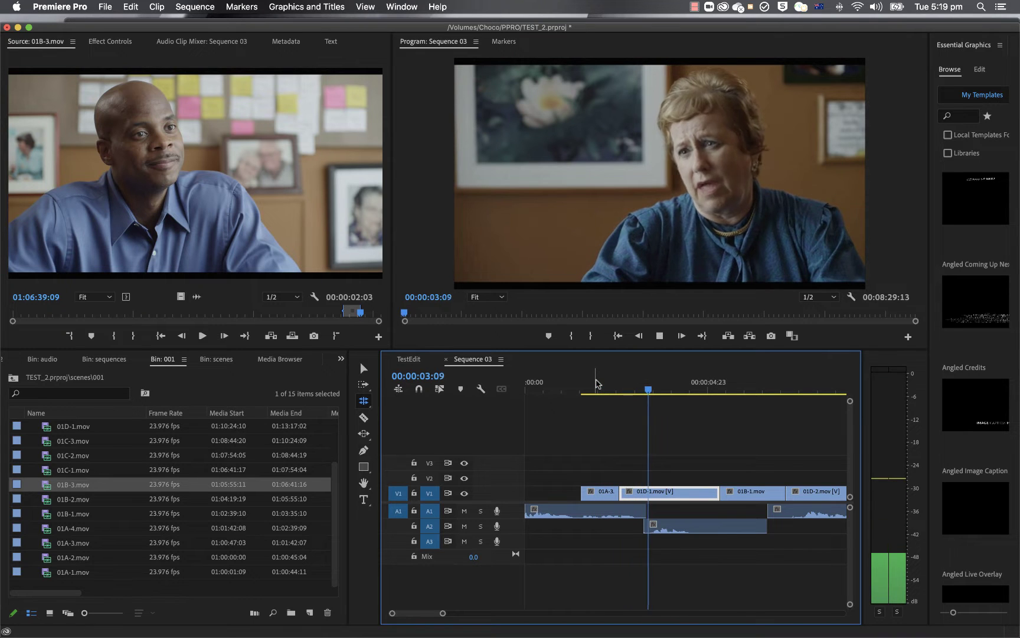
key("space")
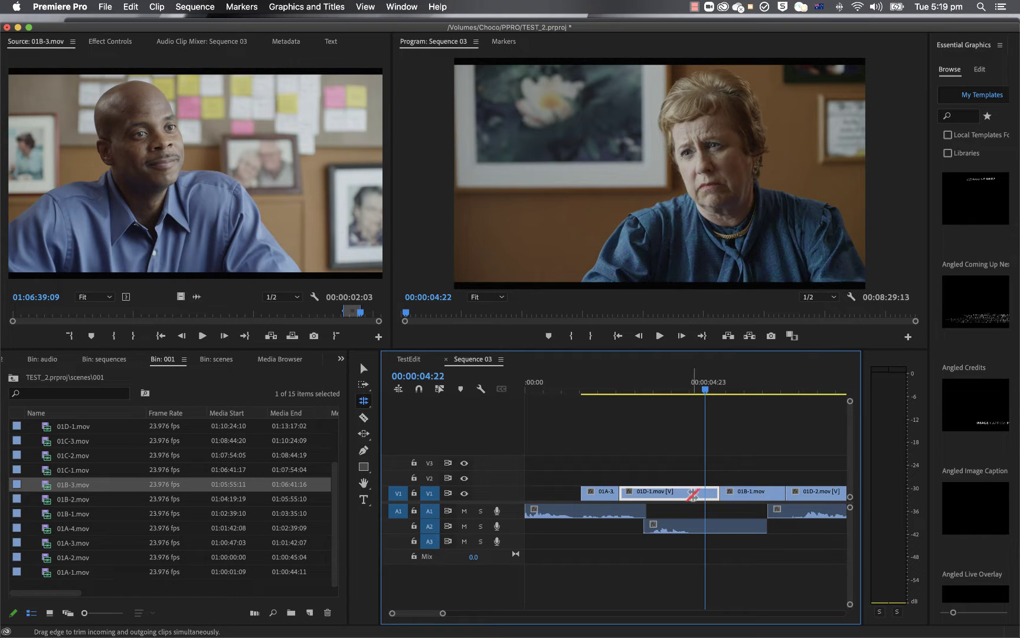
Play on past the 01D-1.mov to 01B-1.mov cut and roll that video cut earlier, leaving the audio untouched.
key("space")
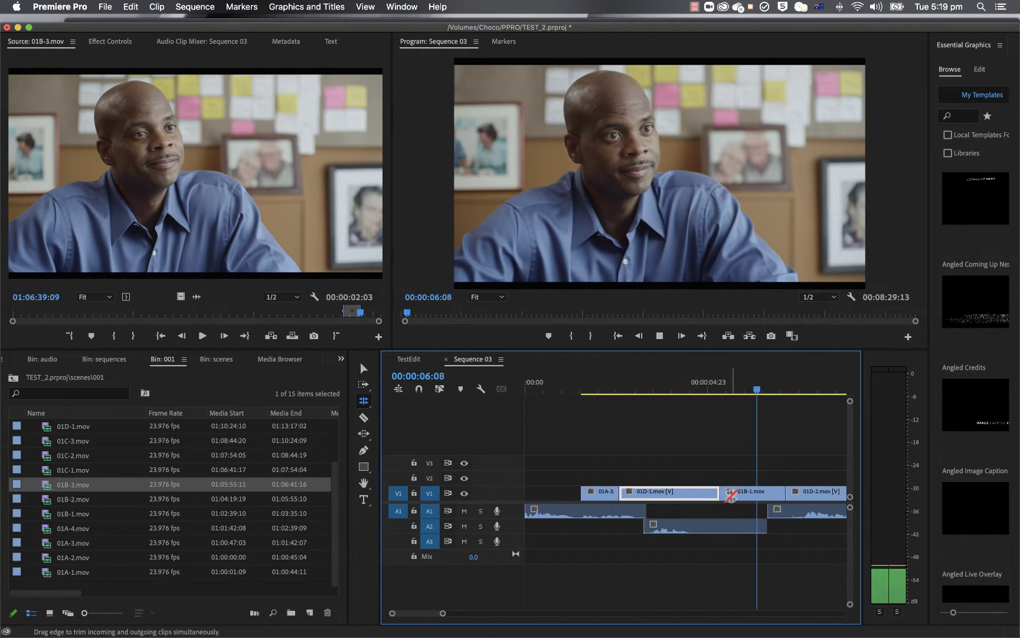
key("space")
left_click_drag(720, 494, 688, 493)
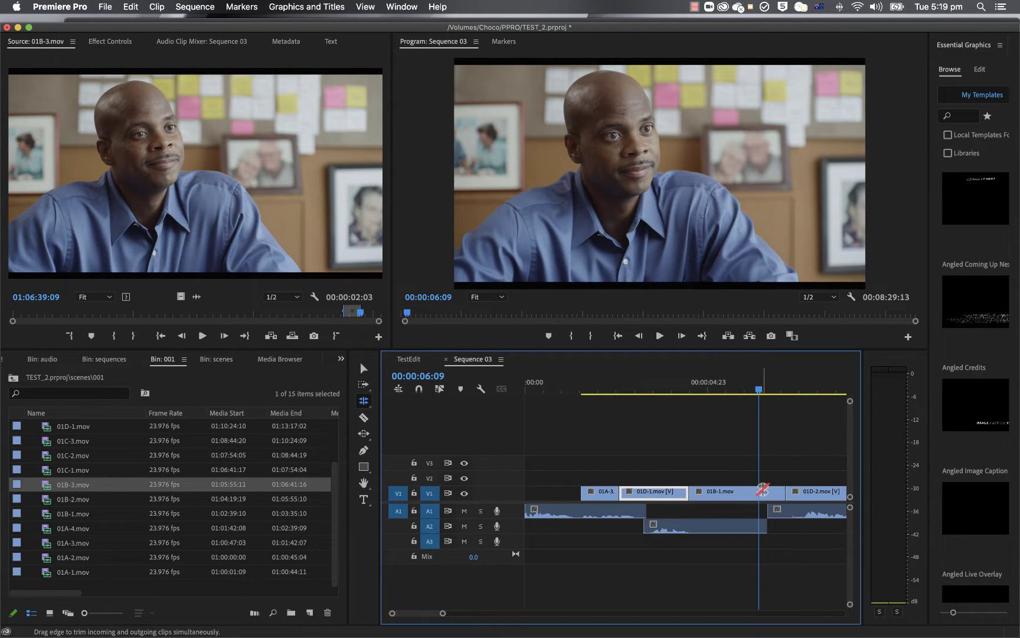
Mark the range from 00:00:05:22 to 00:00:07:03 in Sequence 03 and extract it to close up the edit.
left_click_drag(760, 388, 789, 391)
key("i")
left_click(760, 390)
key("i")
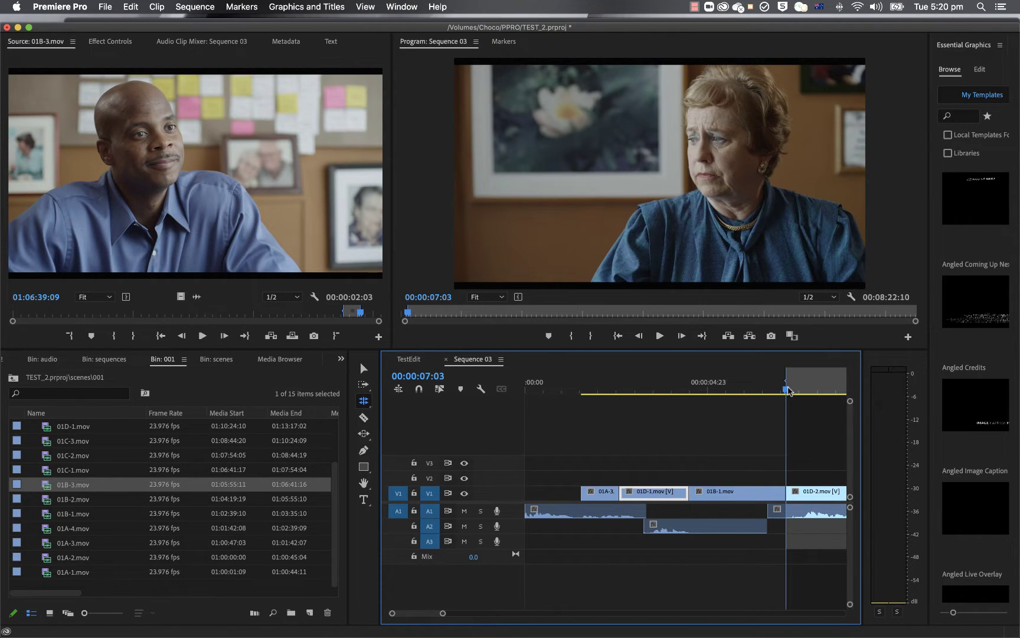
key("o")
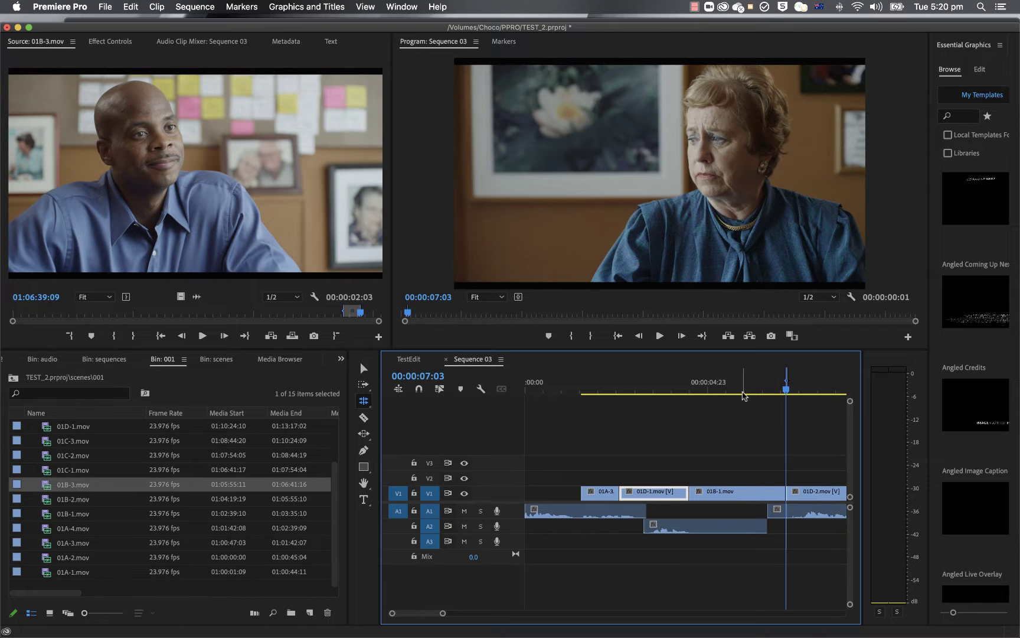
left_click(743, 391)
key("i")
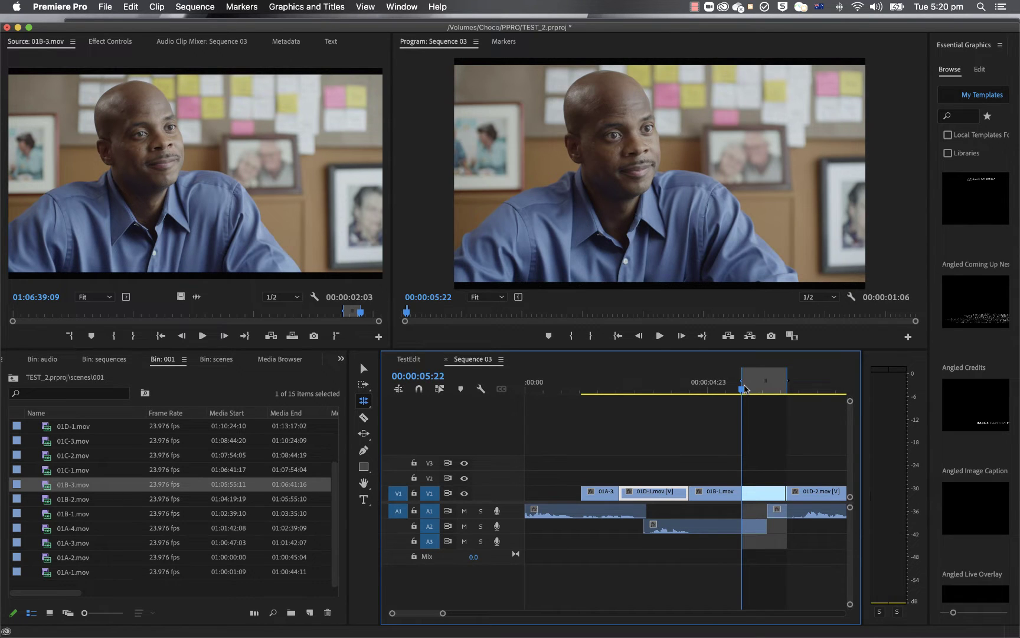
key("apostrophe")
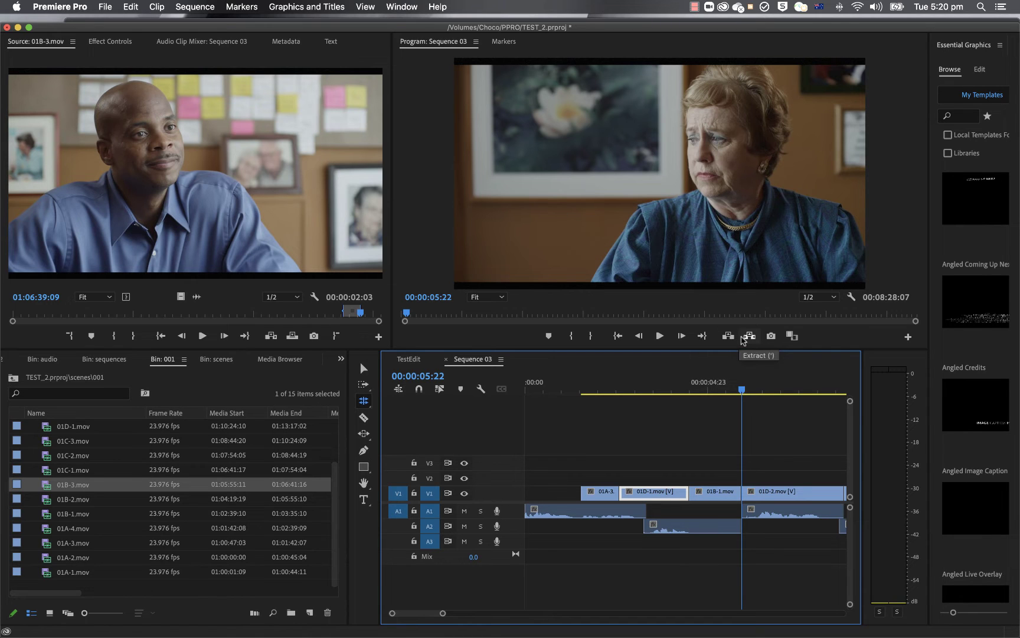
Roll the 01D-1.mov to 01B-1.mov video cut slightly earlier and extend the end of 01A-3.mov's audio on A1.
left_click(706, 390)
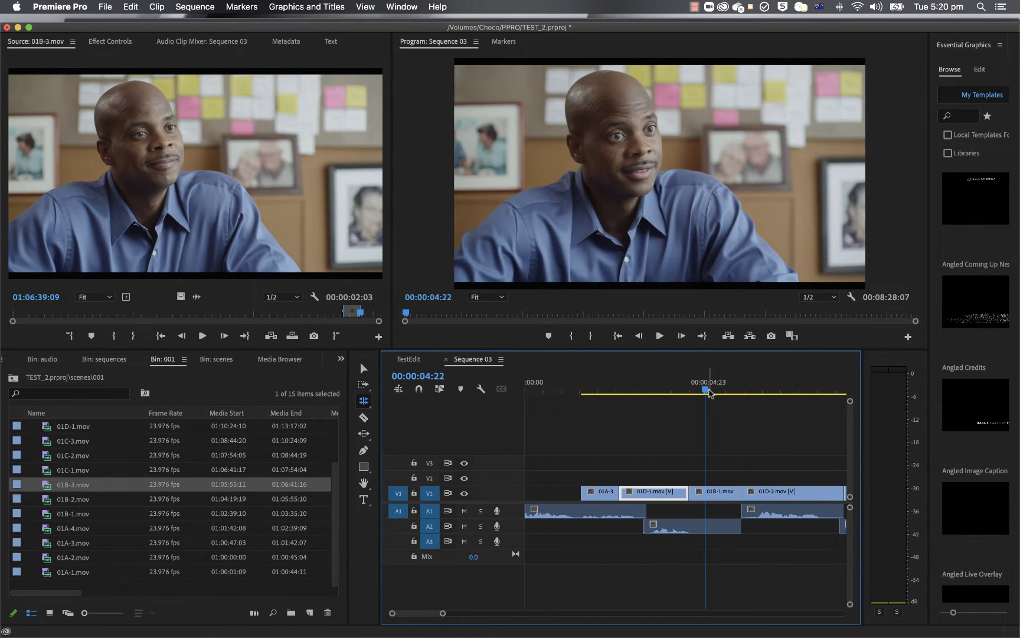
left_click(595, 387)
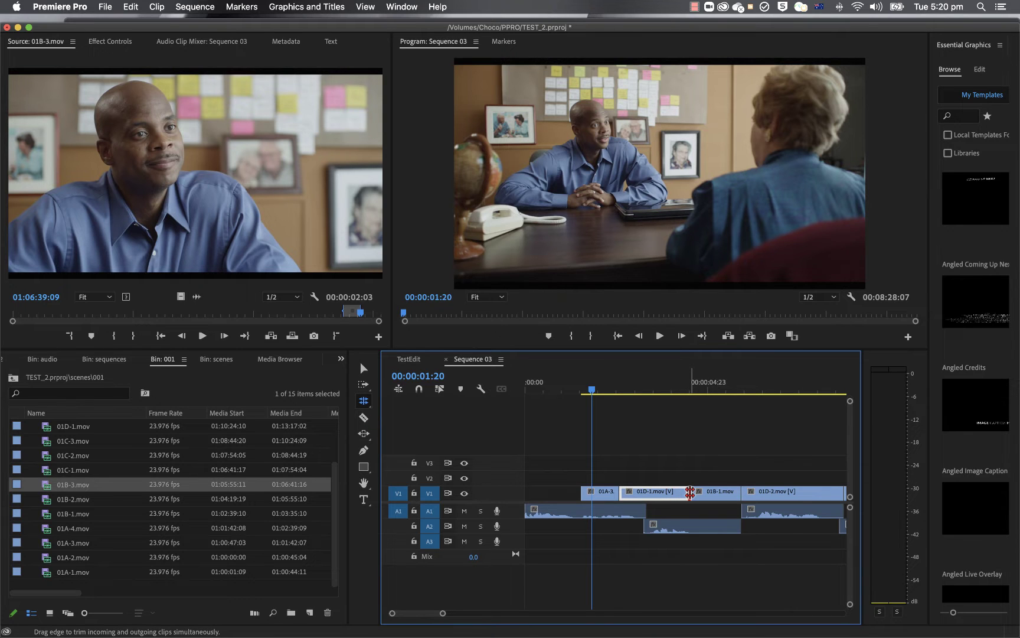
left_click_drag(690, 492, 656, 511)
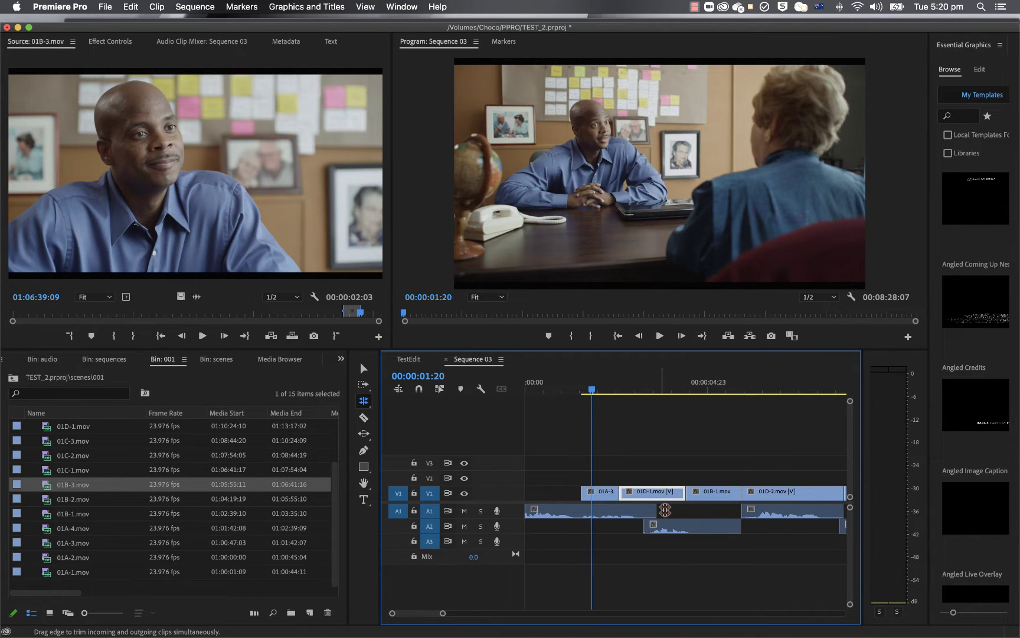
left_click(595, 392)
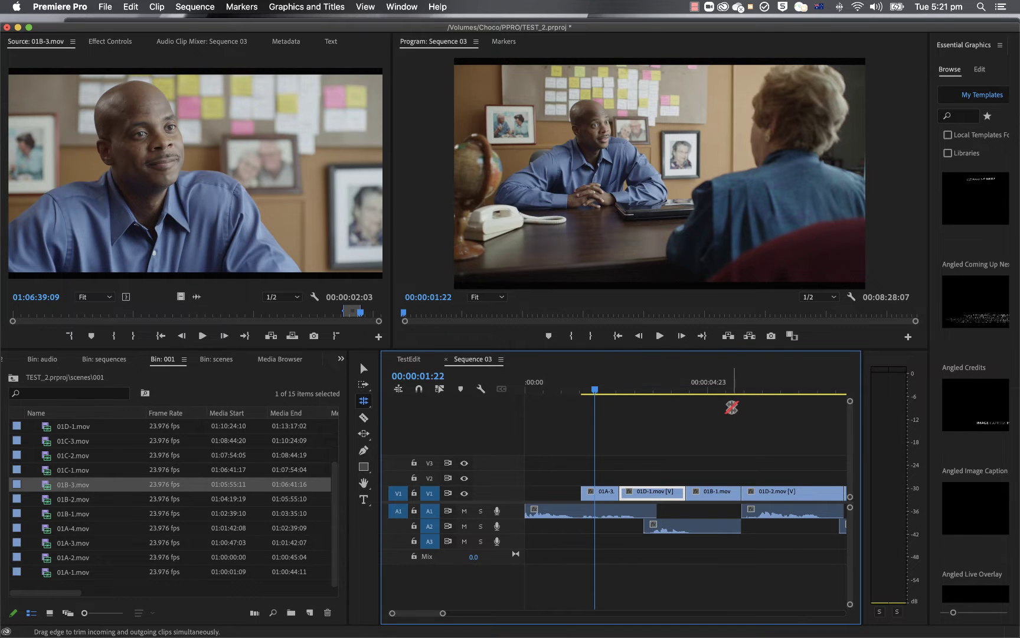
Turn on Linked Selection and roll the 01B-1.mov to 01D-2.mov cut later to about 00:00:06:06, moving the start of 01D-2.mov's audio with it.
left_click(716, 387)
key("space")
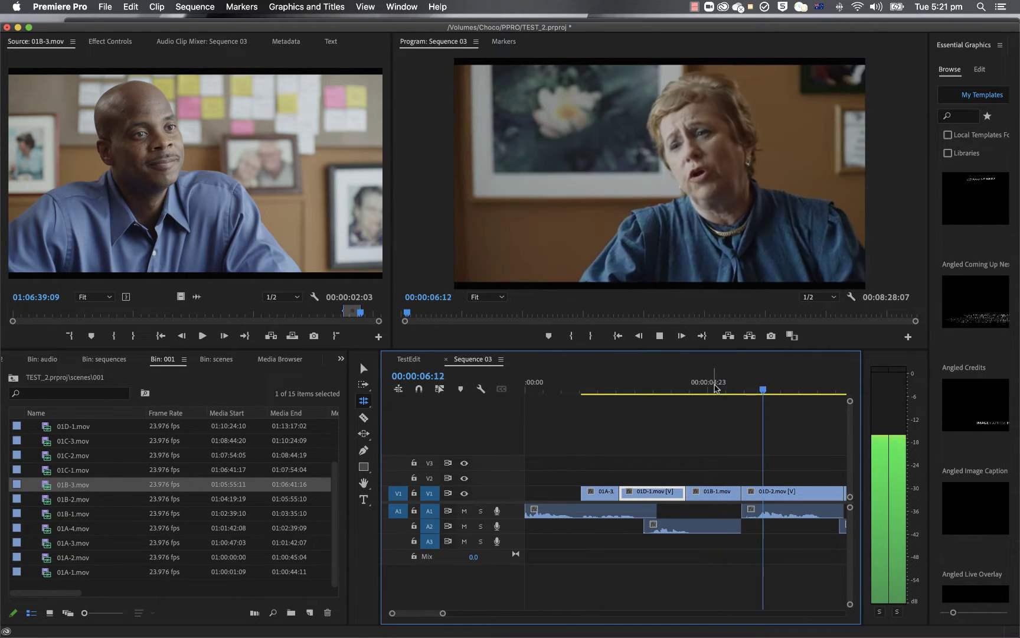
key("space")
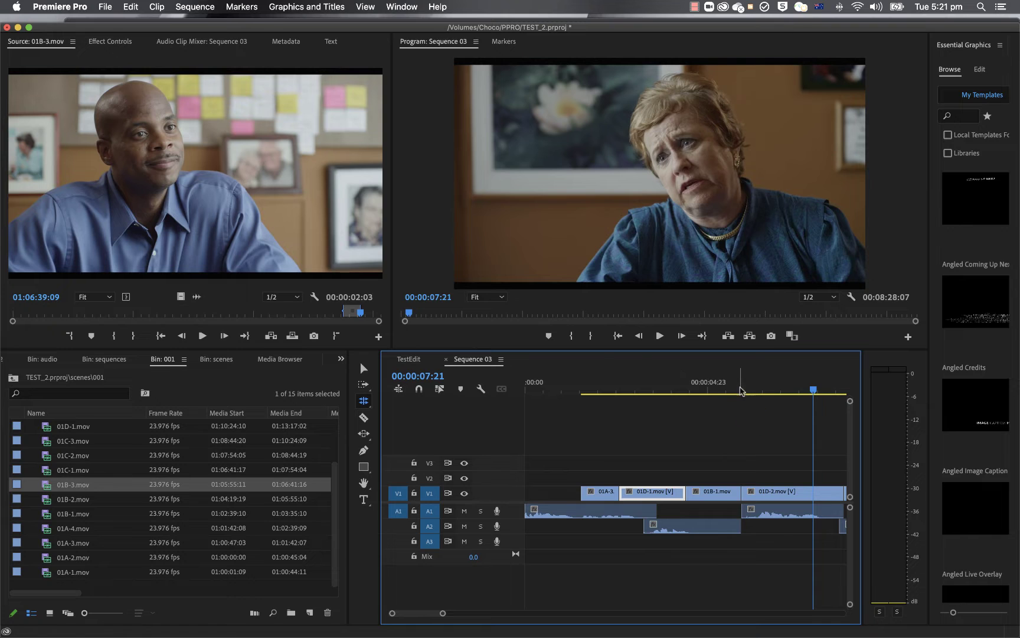
left_click_drag(746, 388, 750, 391)
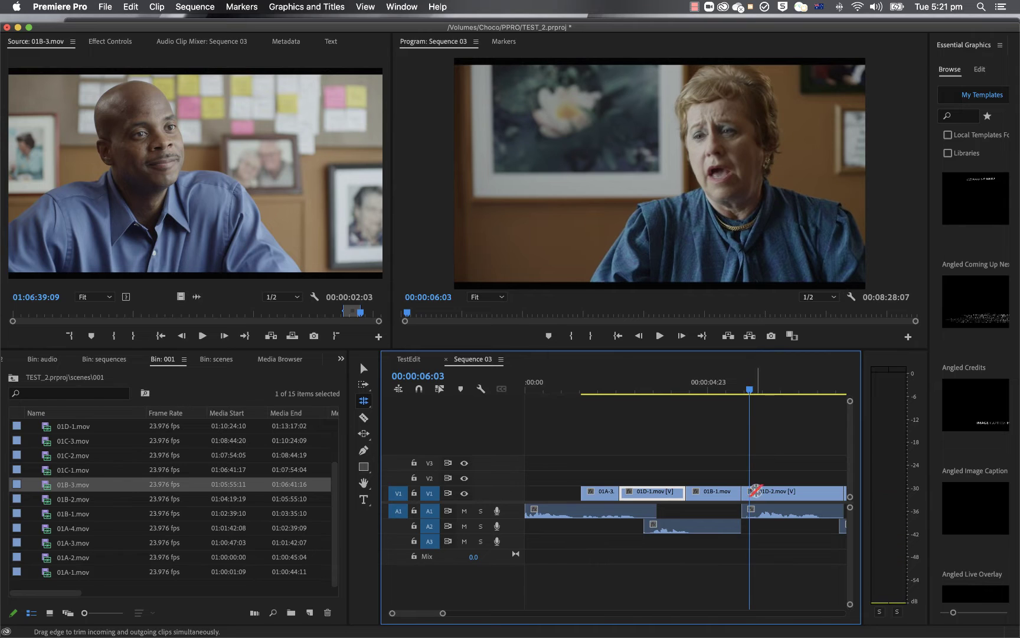
left_click_drag(743, 510, 756, 550)
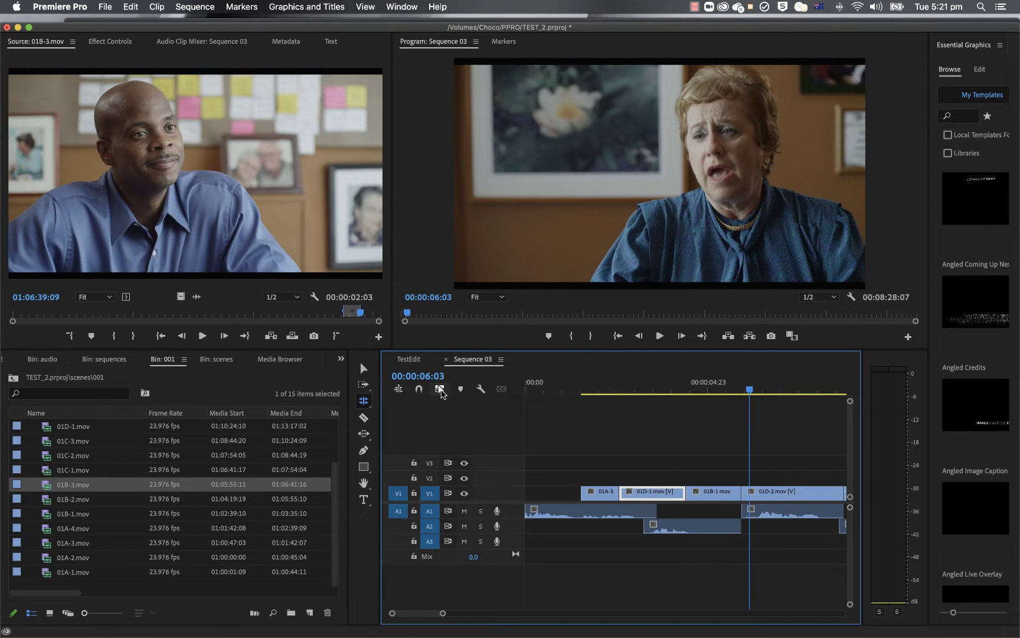
left_click(440, 389)
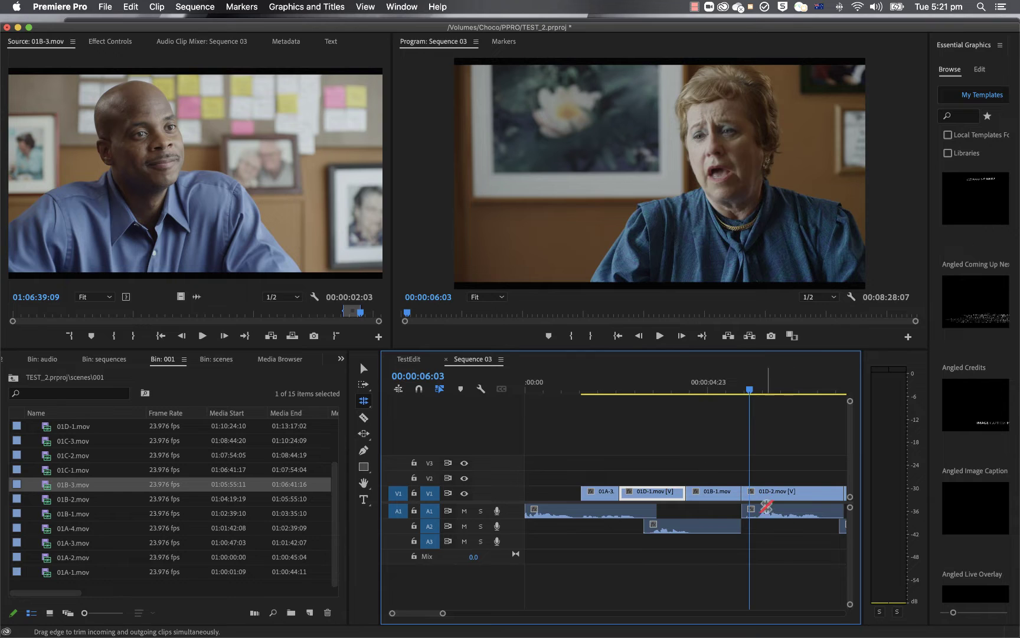
left_click(742, 495)
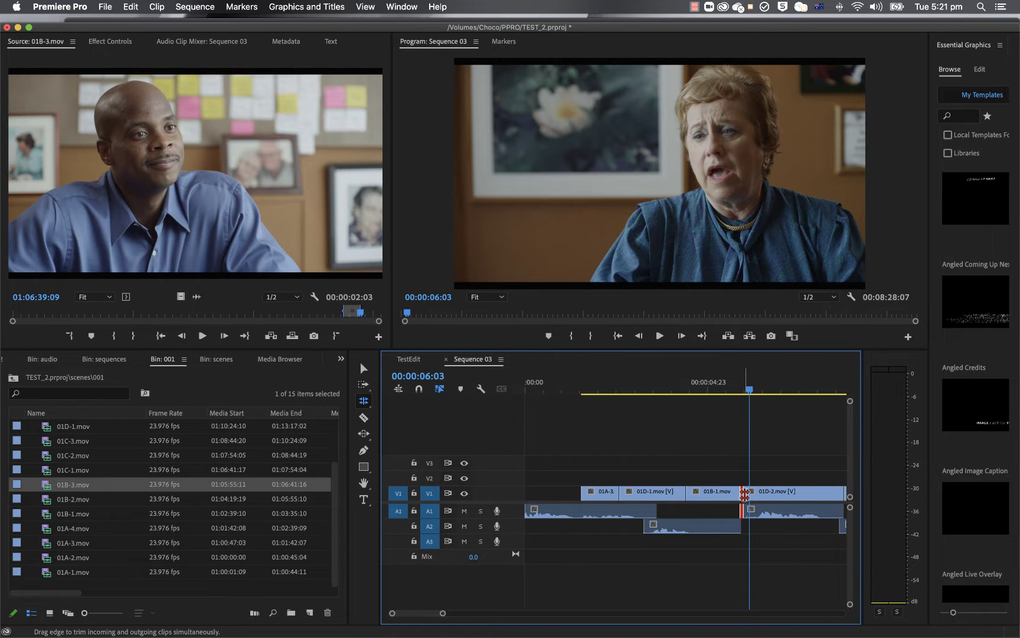
left_click_drag(745, 494, 757, 495)
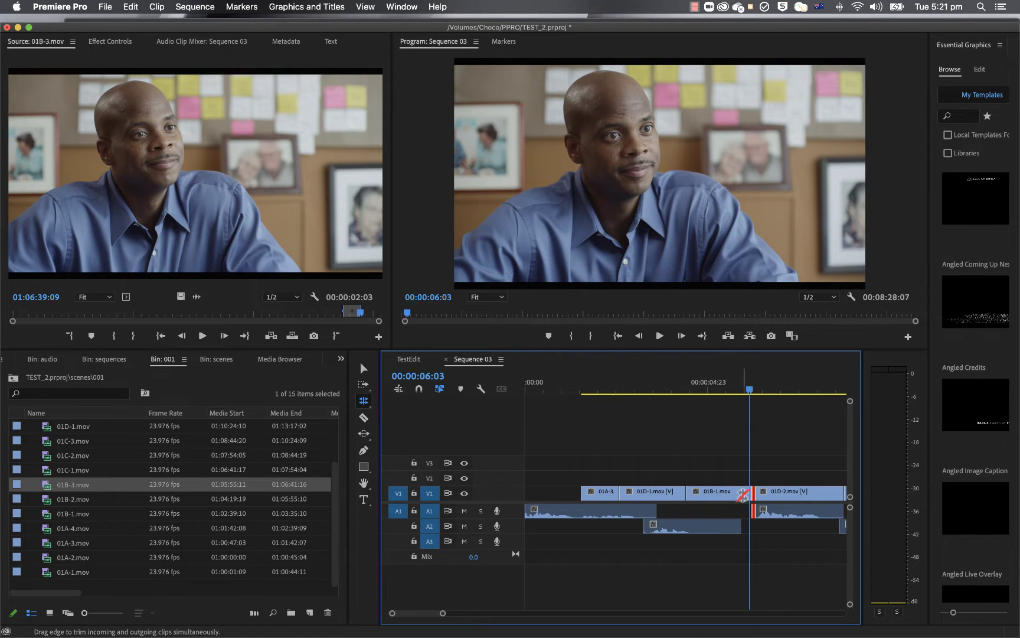
Unlink 01D-2.mov's video from its audio and roll the 01B-1.mov to 01D-2.mov video cut later, leaving the audio in place.
left_click(440, 390)
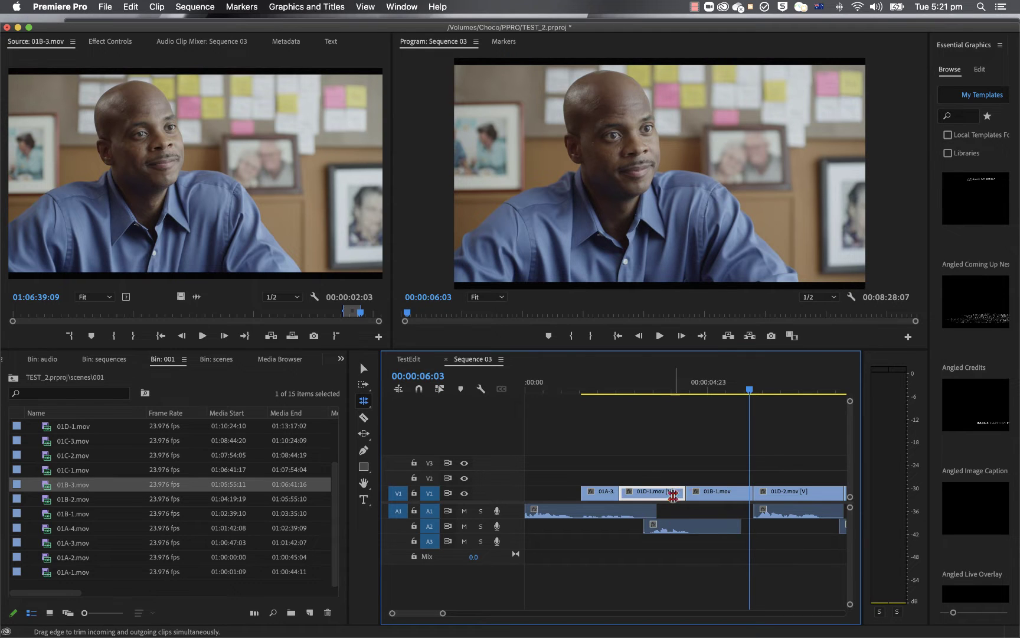
left_click(749, 491)
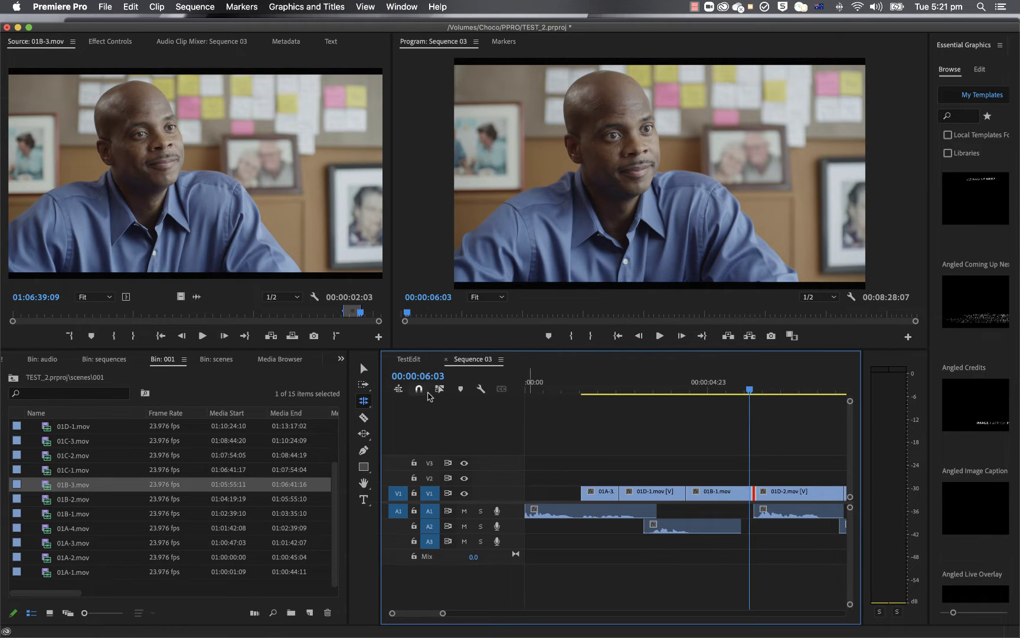
left_click(764, 512)
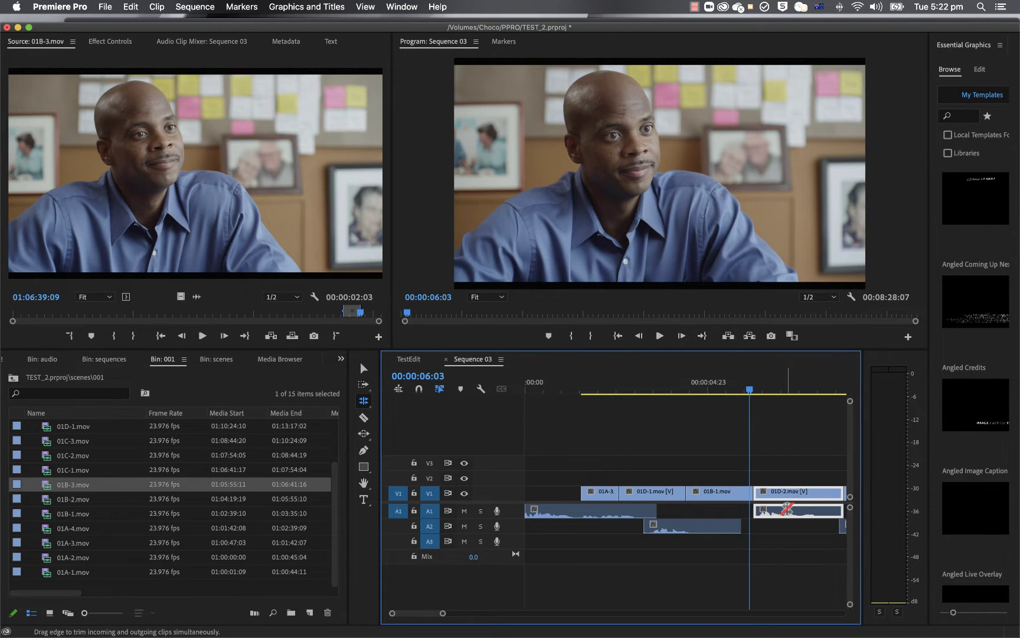
key("super+l")
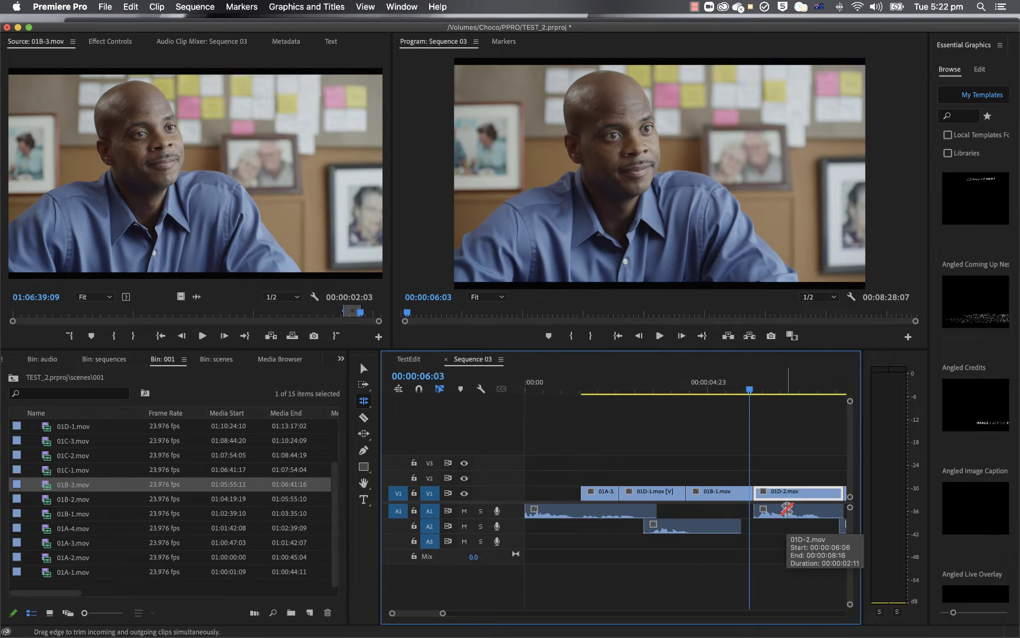
left_click_drag(753, 493, 767, 491)
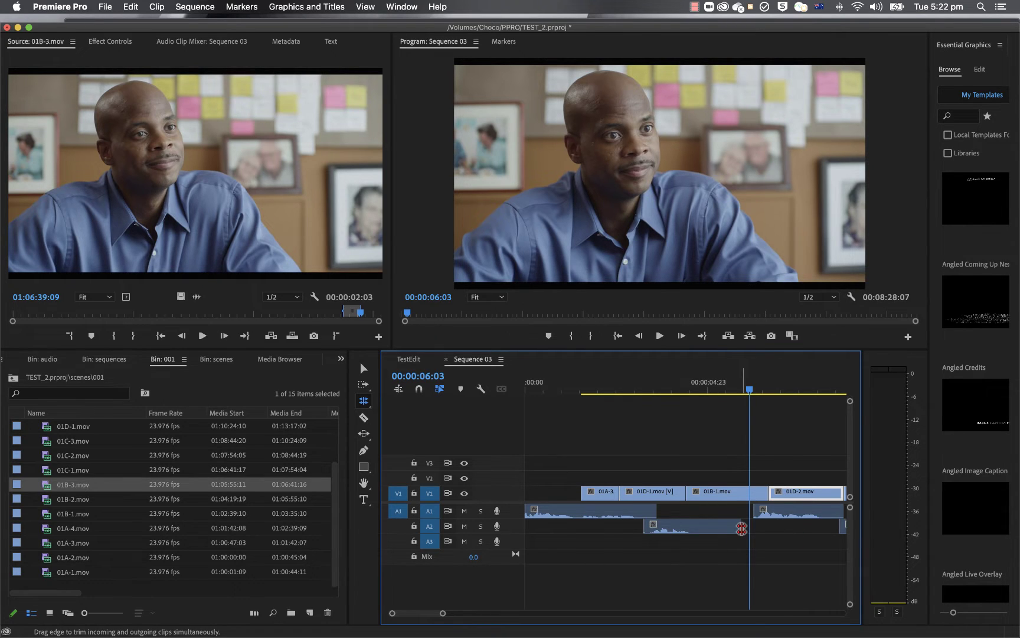
Try to extend the end of 01B-1.mov's audio on A2 by 13 frames with Linked Selection on, and undo it.
left_click_drag(742, 529, 761, 527)
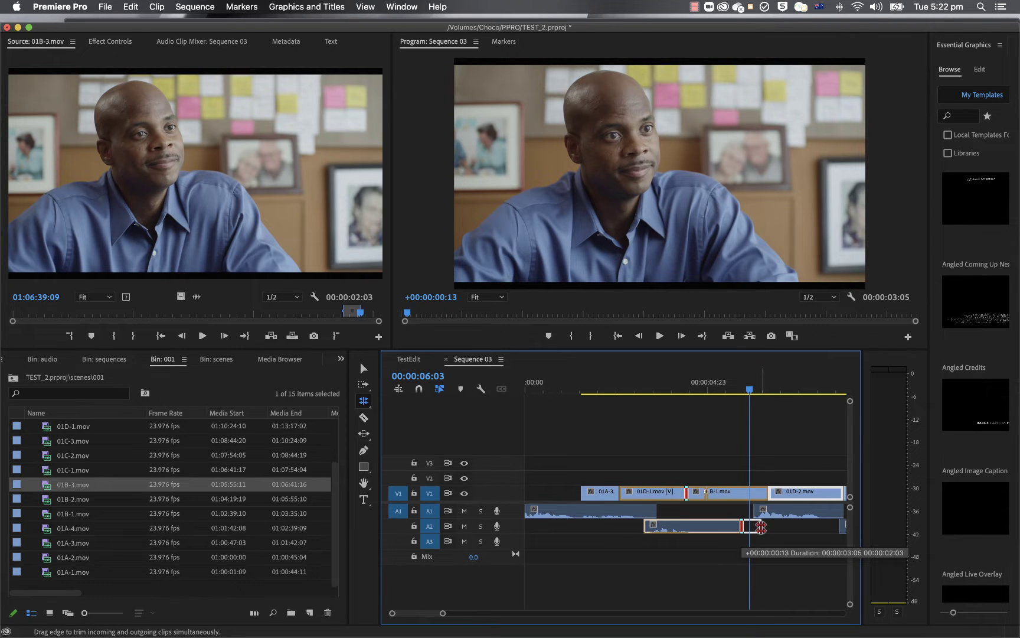
left_click_drag(761, 528, 762, 527)
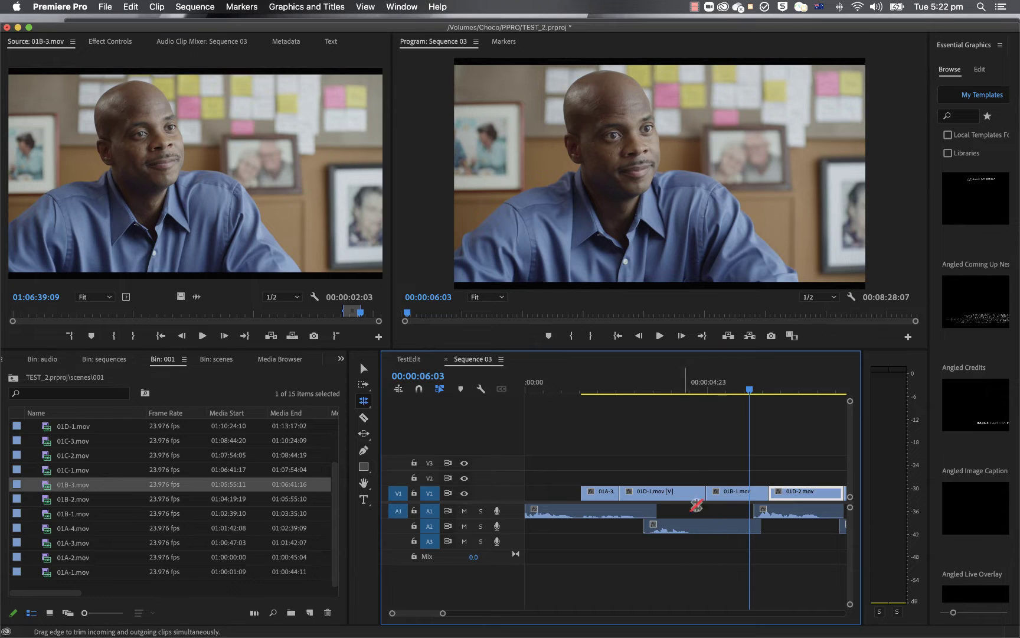
key("super+z")
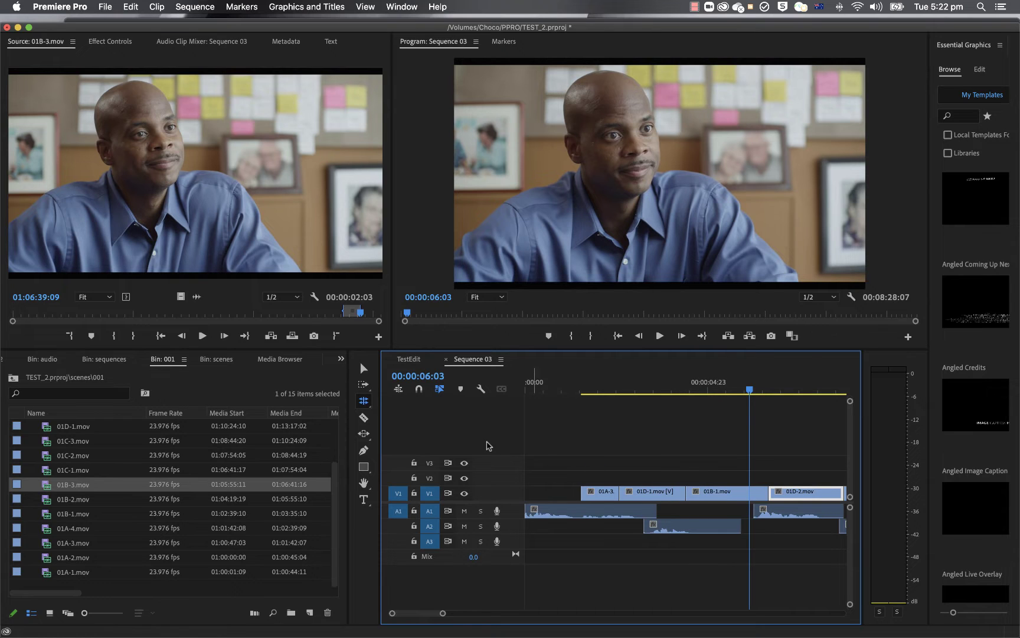
Turn off Linked Selection and move the playhead back to 00:00:02:13 near the end of 01A-3.mov.
left_click(440, 389)
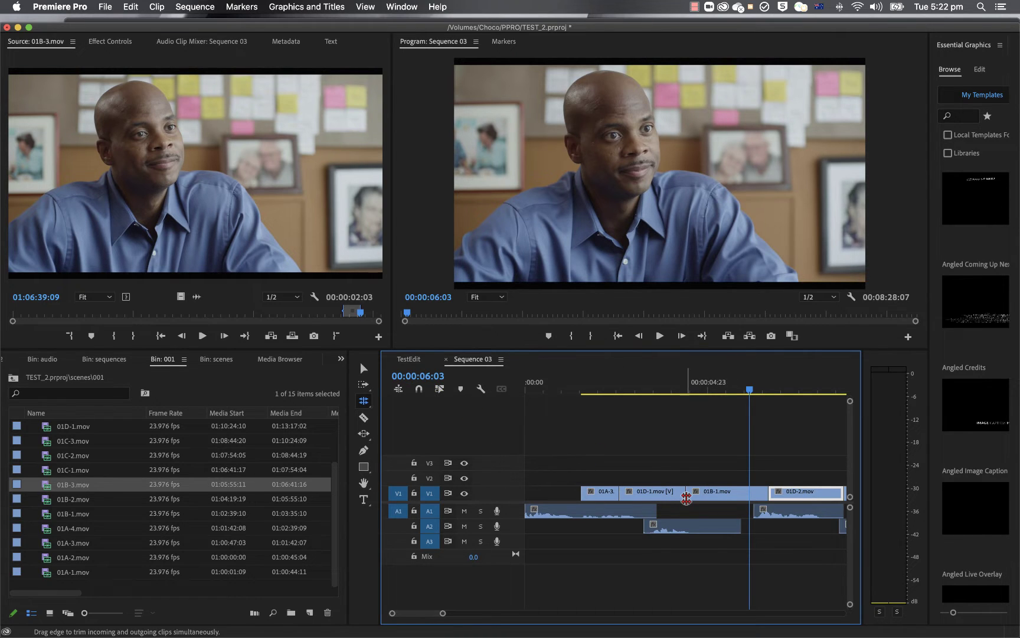
left_click(419, 390)
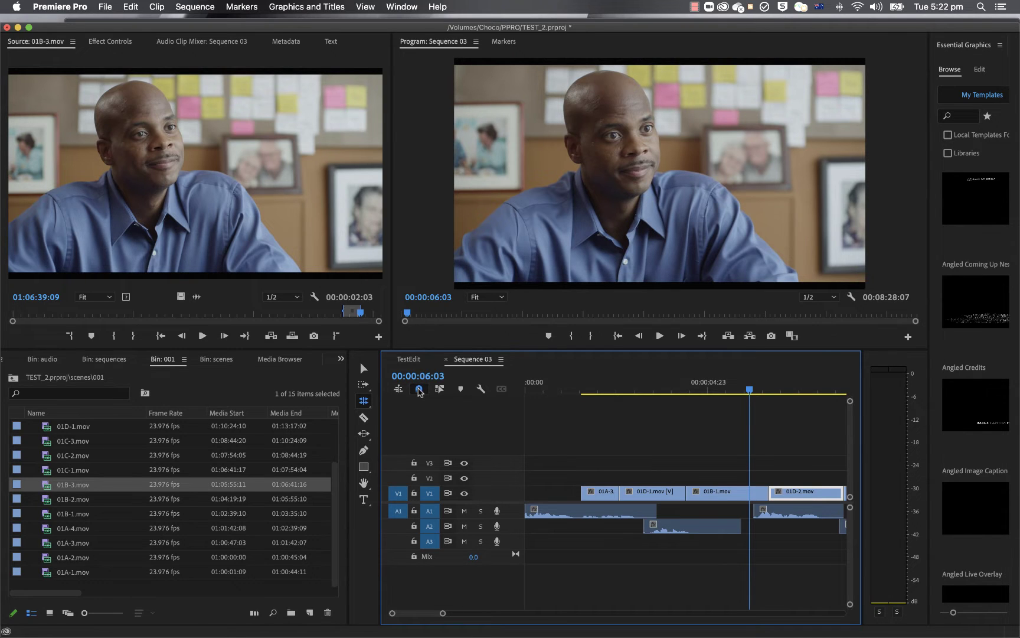
left_click_drag(752, 390, 618, 400)
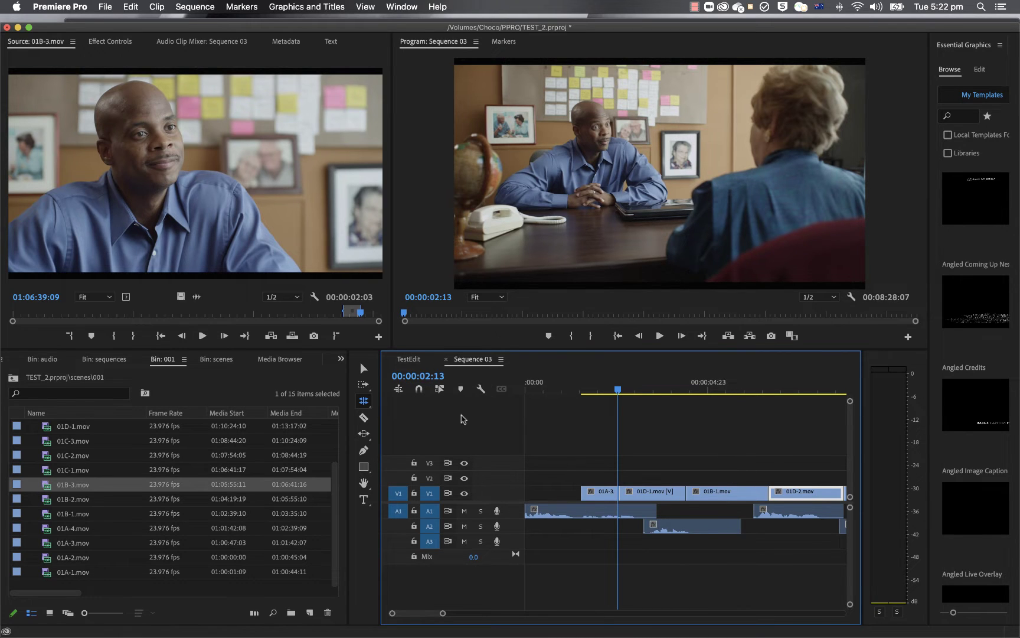
Try out the timeline track heights by expanding all tracks and minimizing them again.
left_click(482, 390)
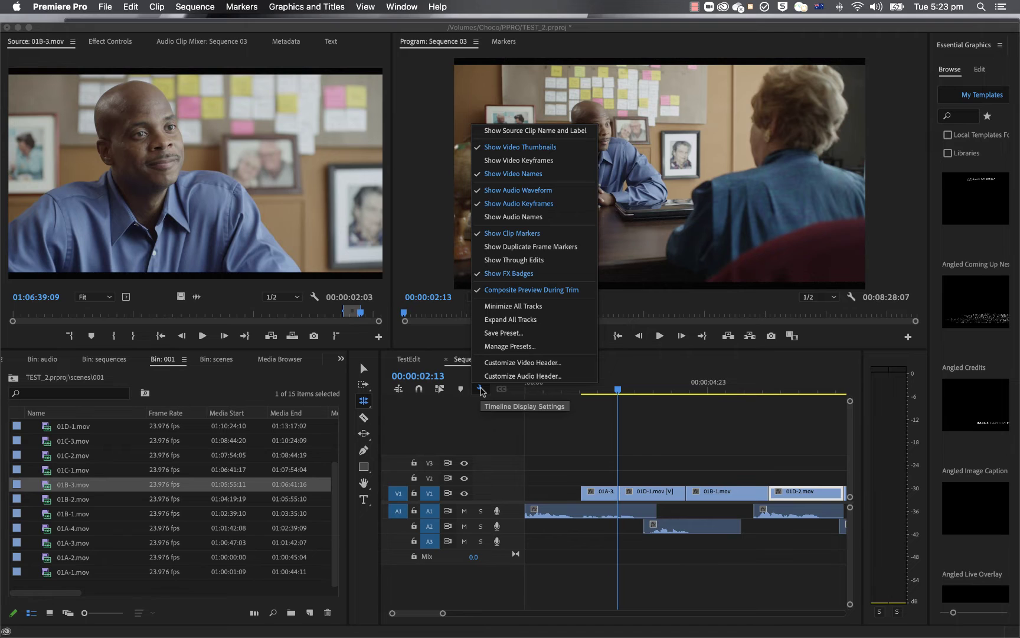
left_click(523, 319)
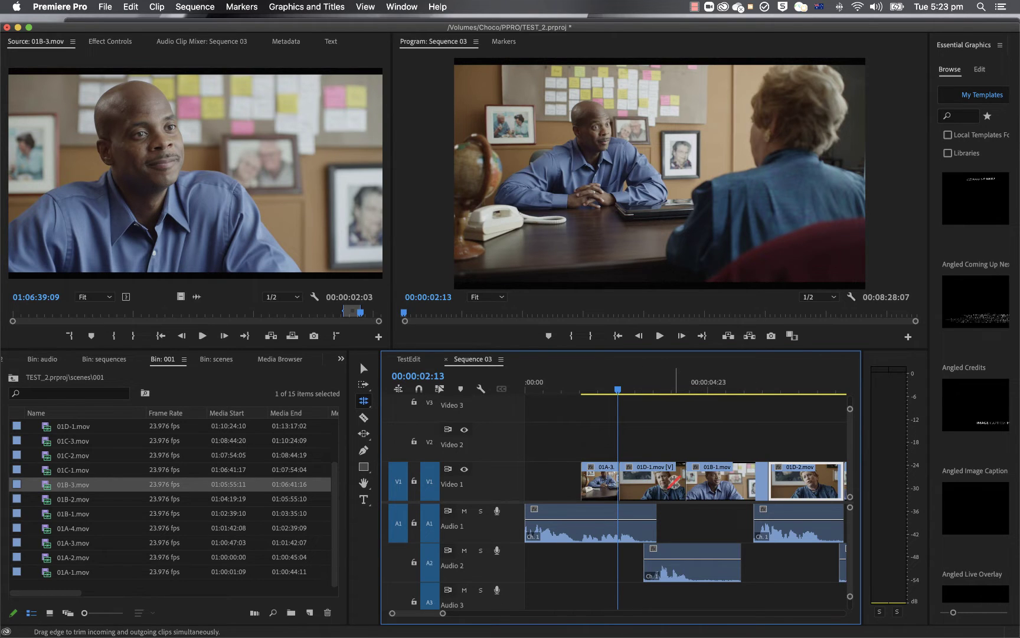
left_click(480, 389)
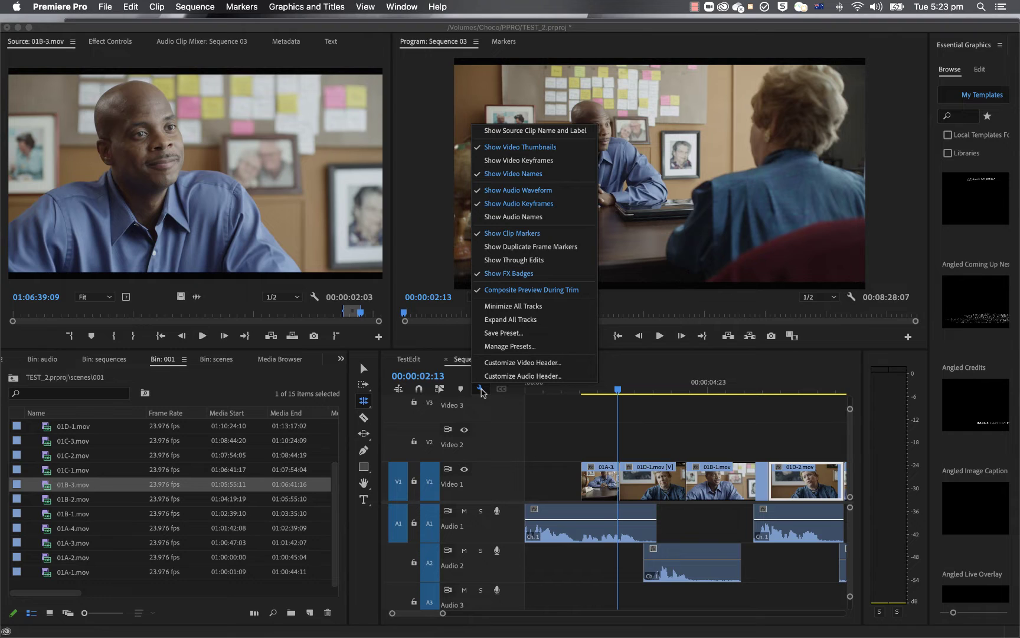
left_click(507, 307)
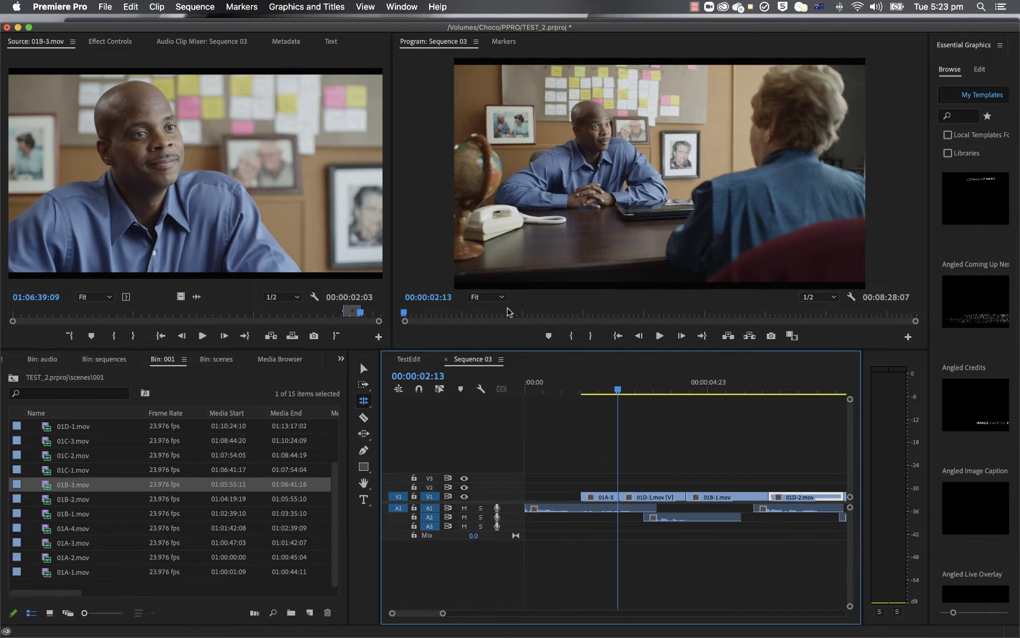
Expand all video and audio tracks in the Sequence 03 timeline.
left_click(481, 390)
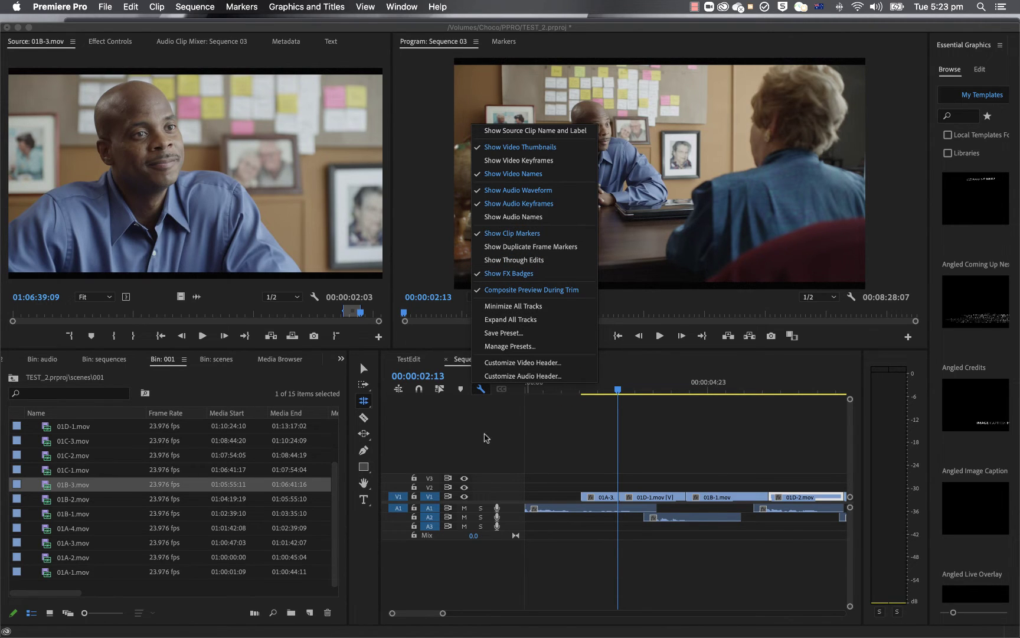
left_click(486, 437)
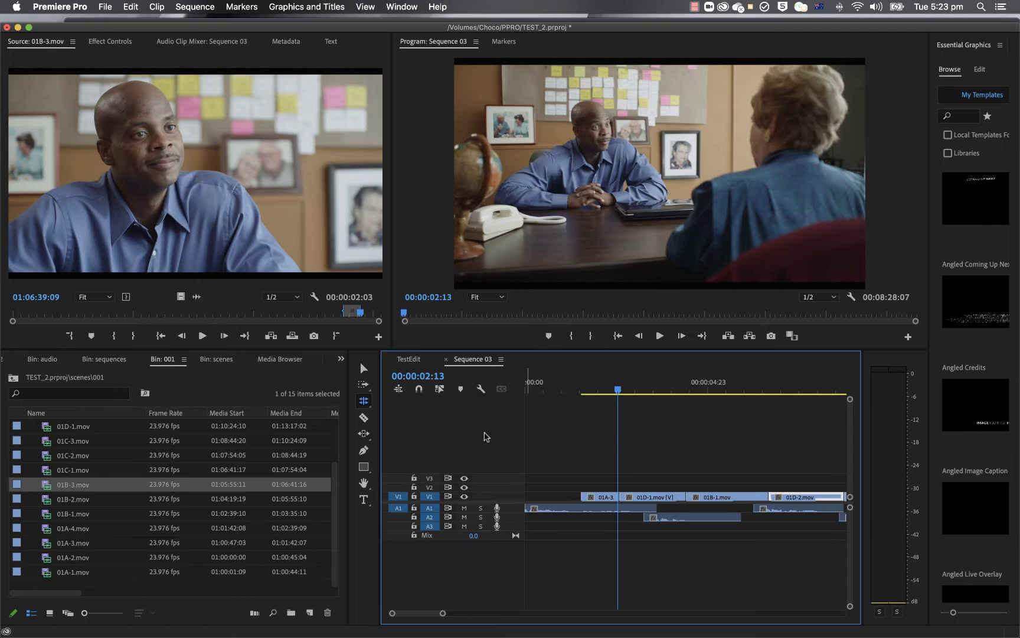
left_click(482, 389)
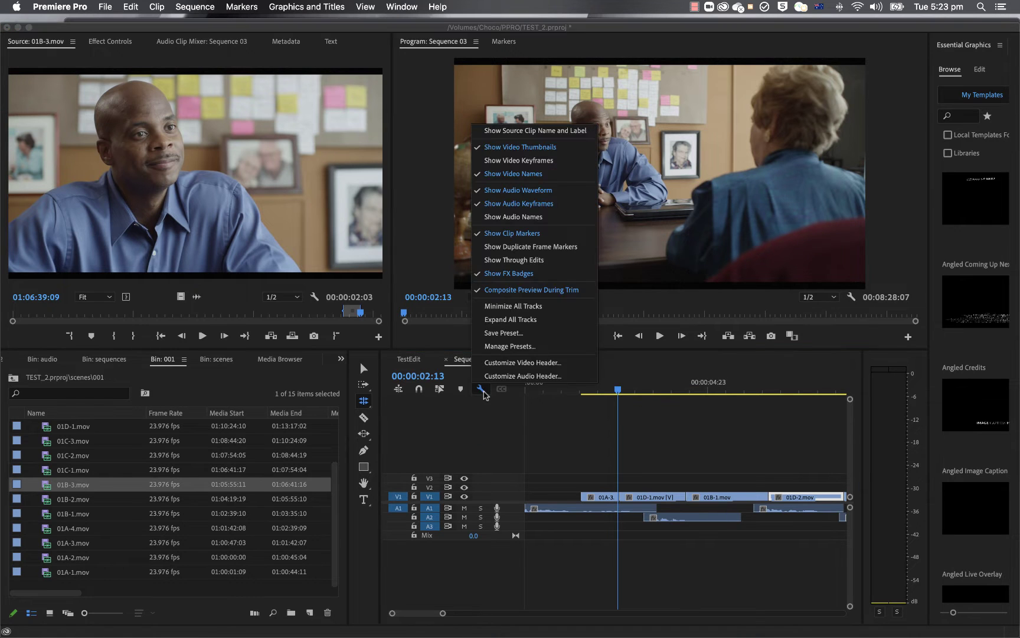
left_click(534, 320)
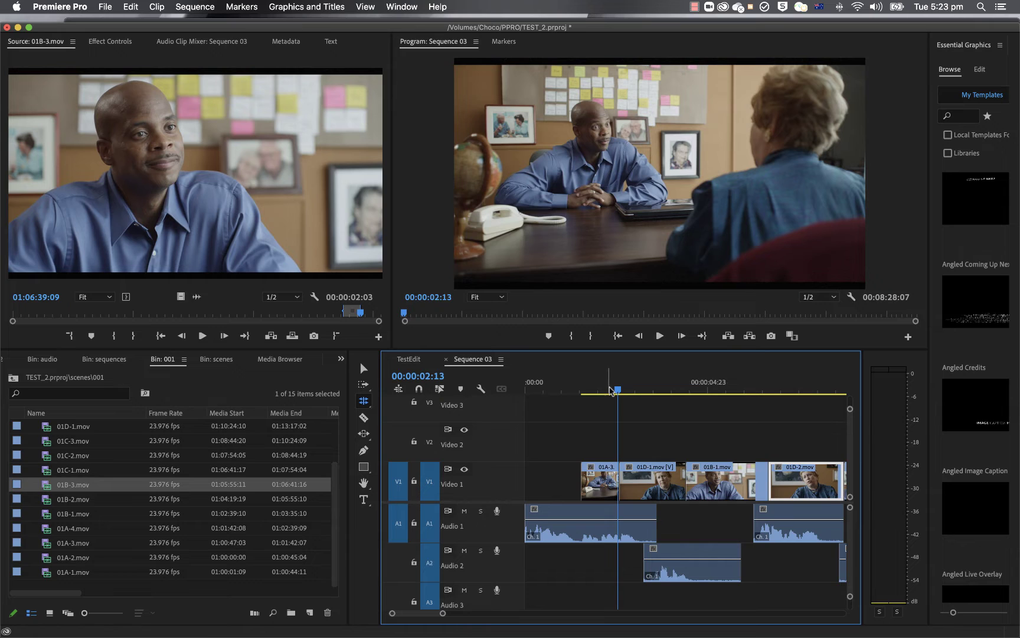
Play through the scene and extend the end of 01B-1.mov's audio on A2 to meet the start of 01D-2.mov's audio.
left_click_drag(617, 390, 606, 392)
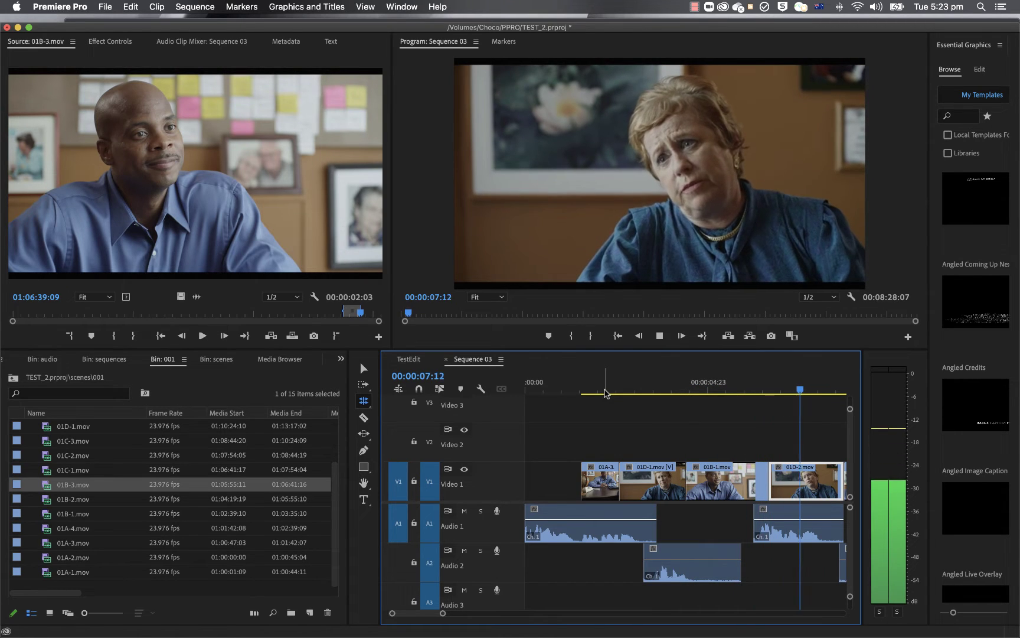
key("space")
left_click(737, 391)
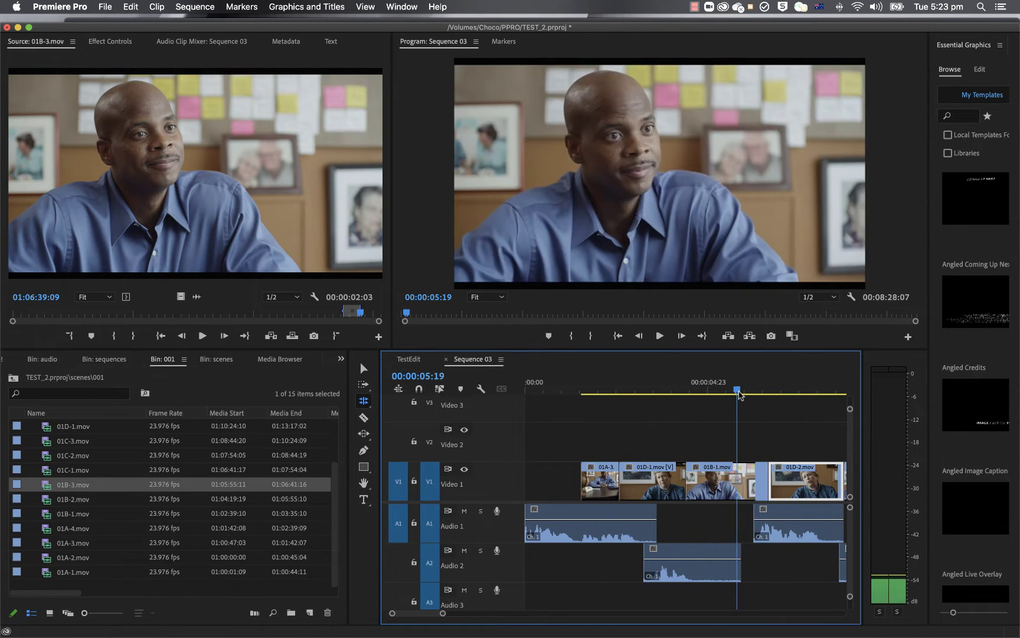
left_click_drag(742, 558, 755, 561)
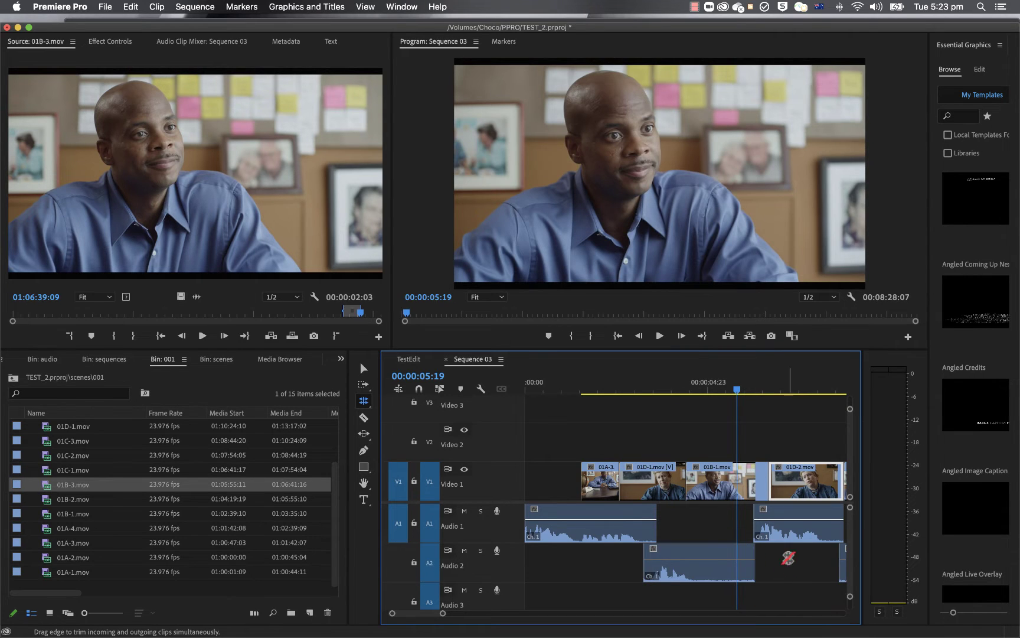
Review the split edits from 00:00:04:23 into 01B-3.mov in playback, and return the playhead to 00:00:06:03.
left_click(712, 391)
left_click_drag(712, 391, 708, 393)
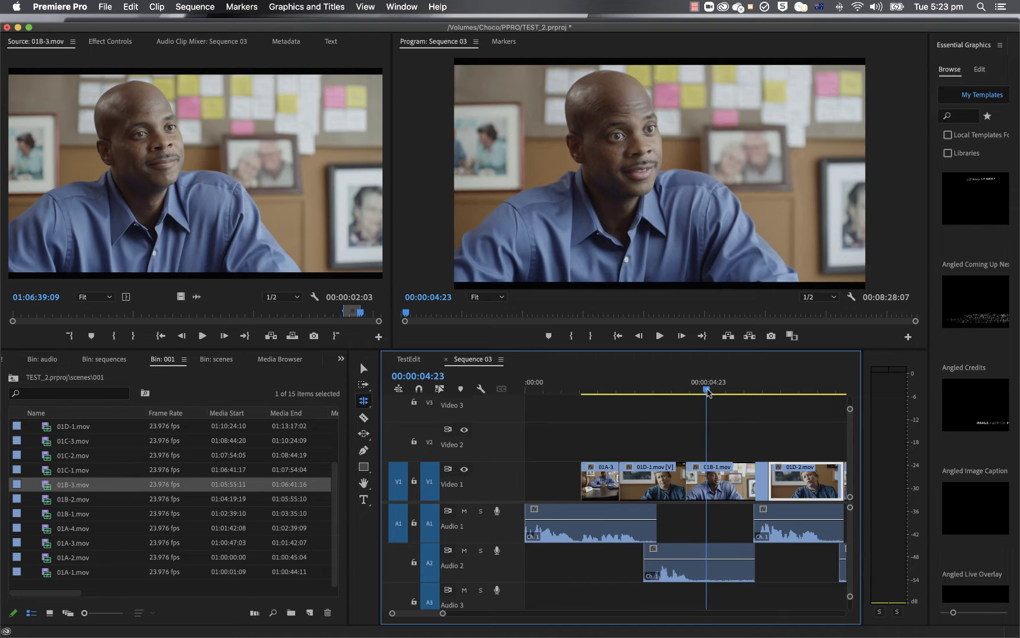
key("space")
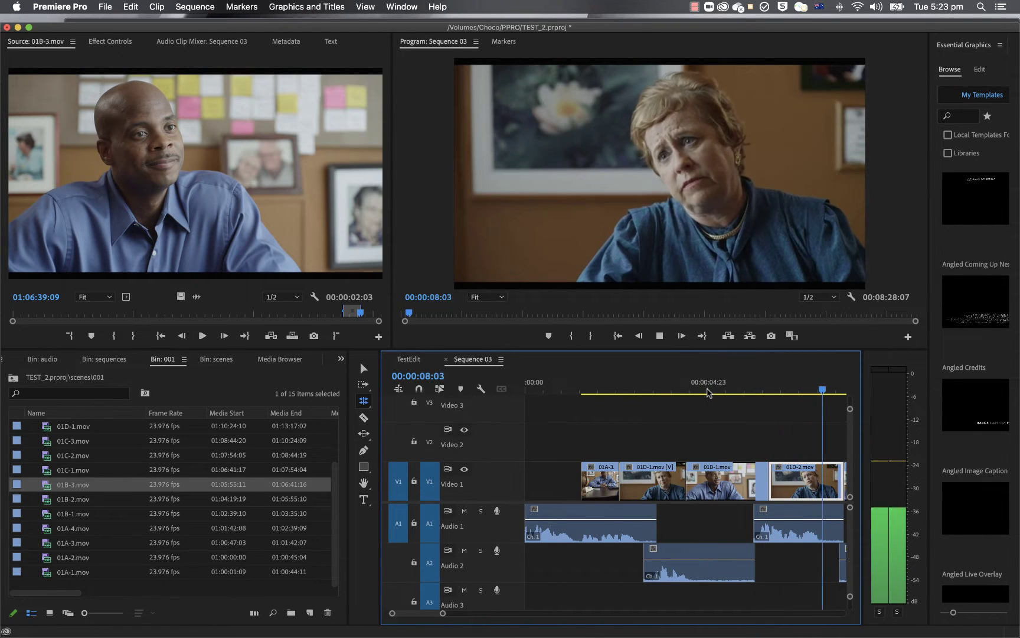
key("space")
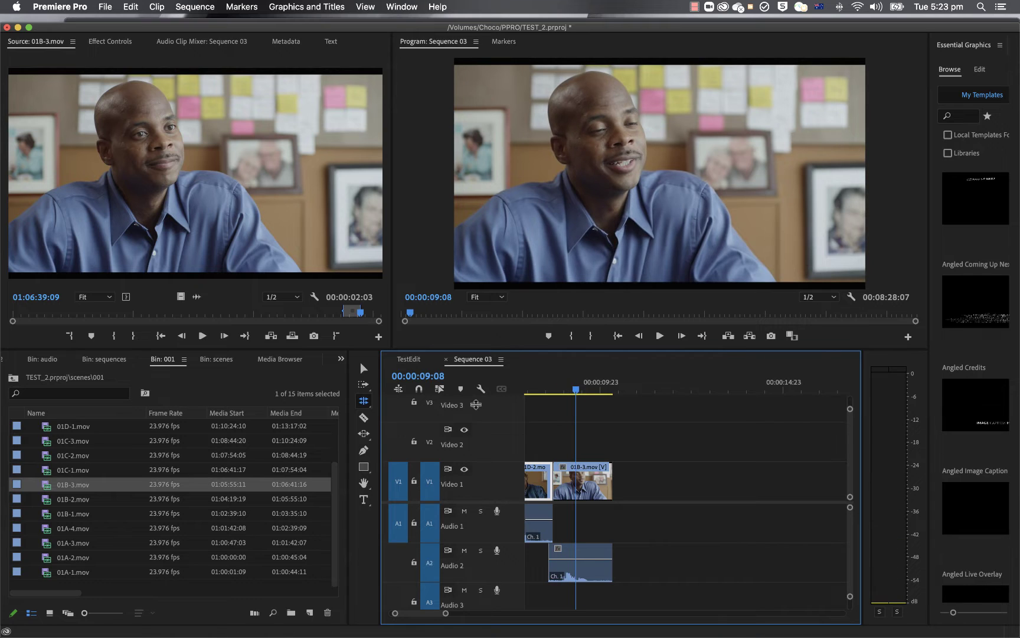
left_click_drag(577, 391, 534, 401)
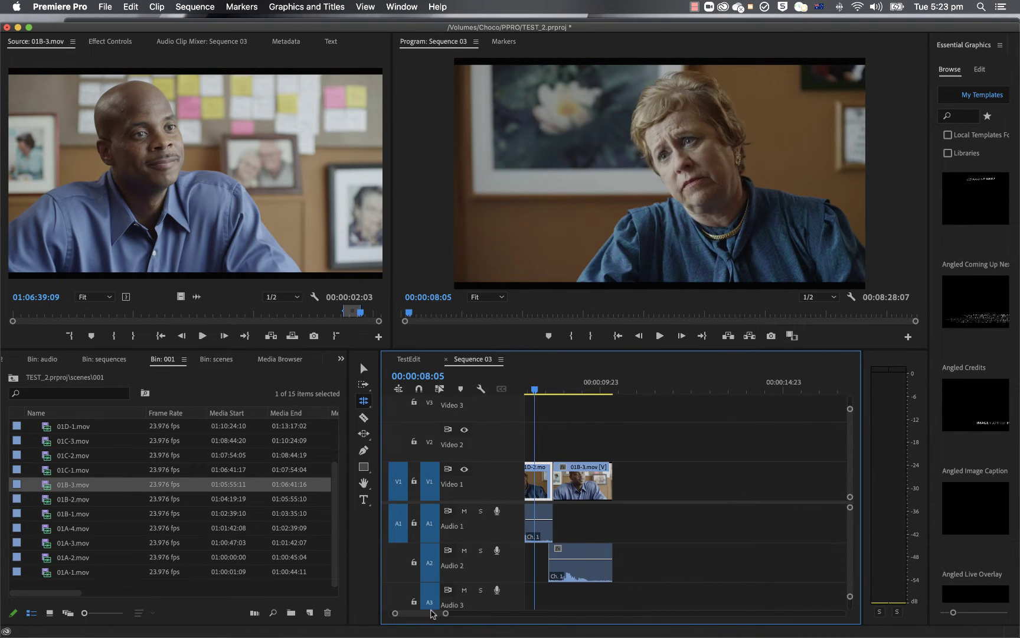
key("j")
key("k")
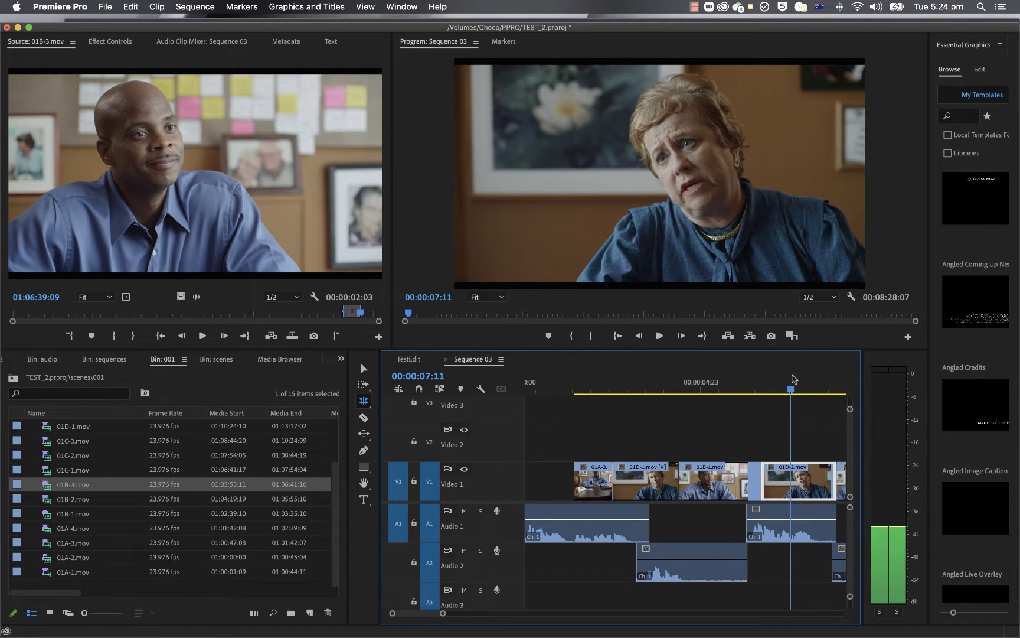
left_click_drag(795, 379, 745, 390)
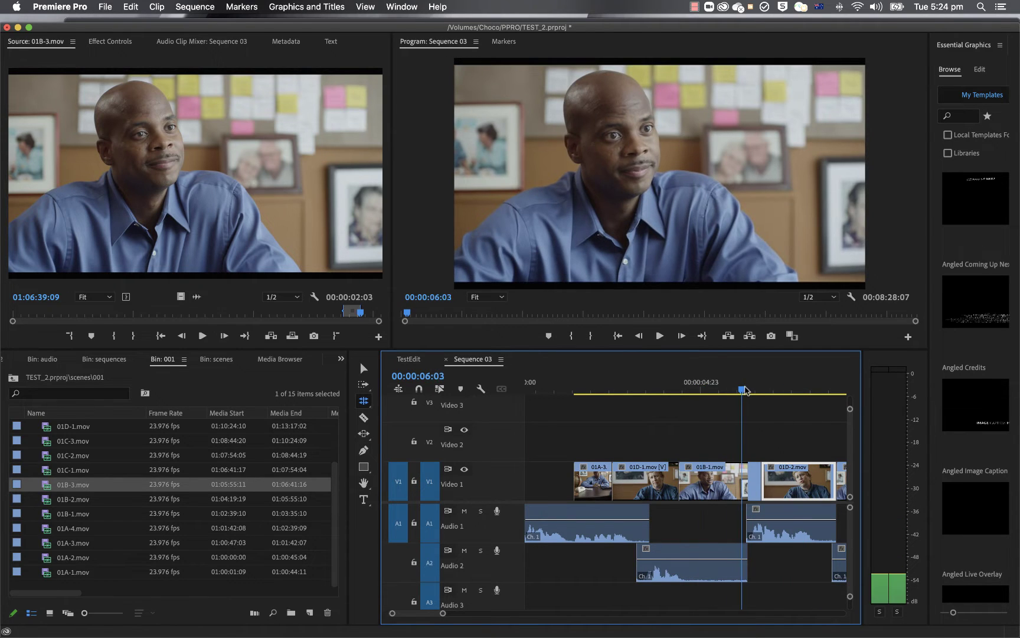
Play the split edit into 01D-2.mov from 00:00:06:03 and scrub on to 00:00:07:21.
key("space")
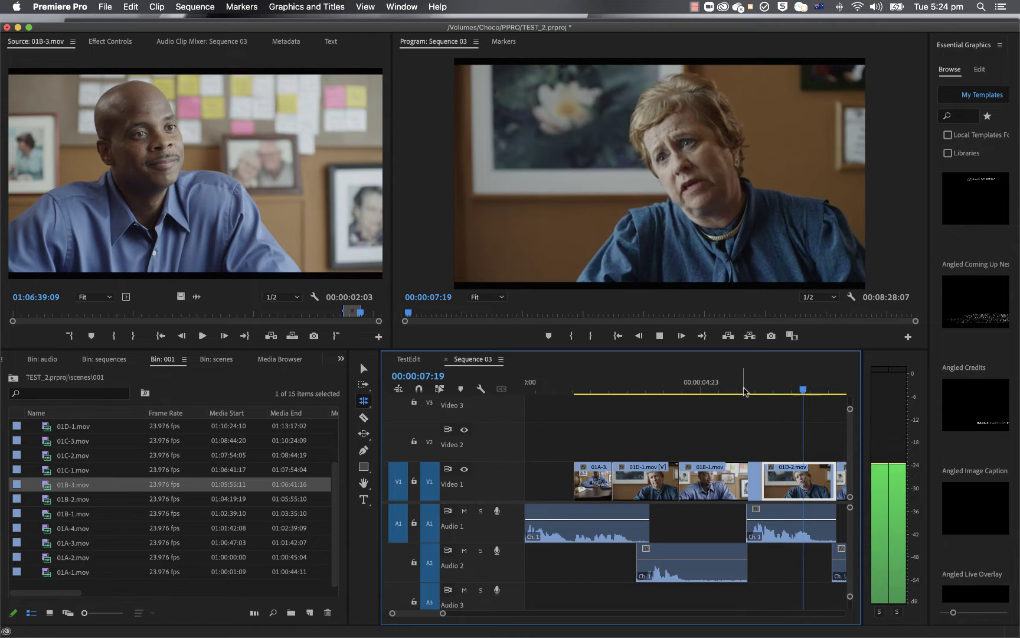
left_click(746, 390)
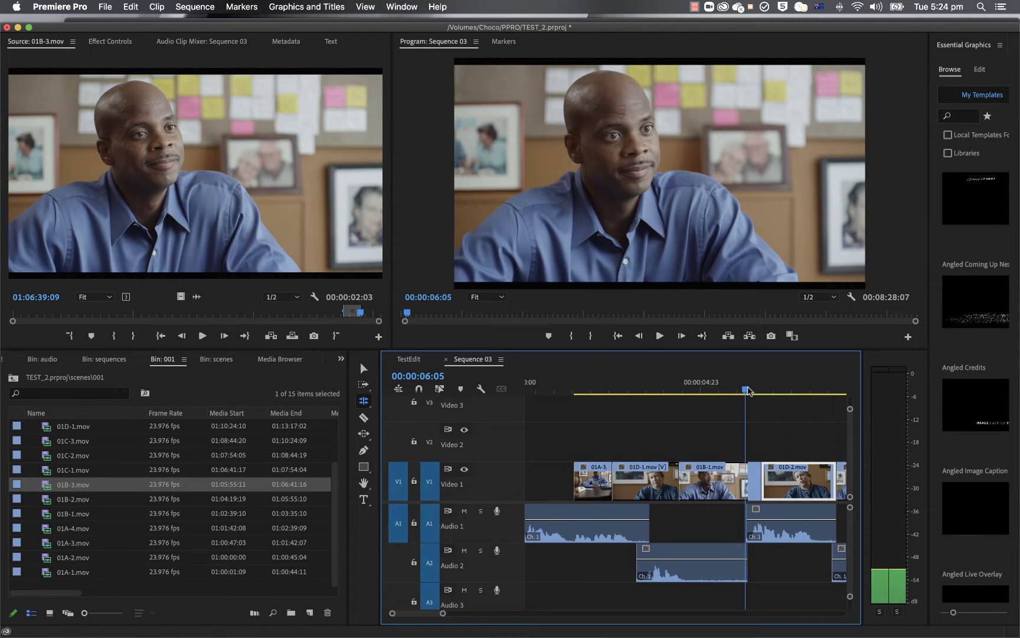
left_click_drag(746, 391, 810, 400)
left_click(770, 569)
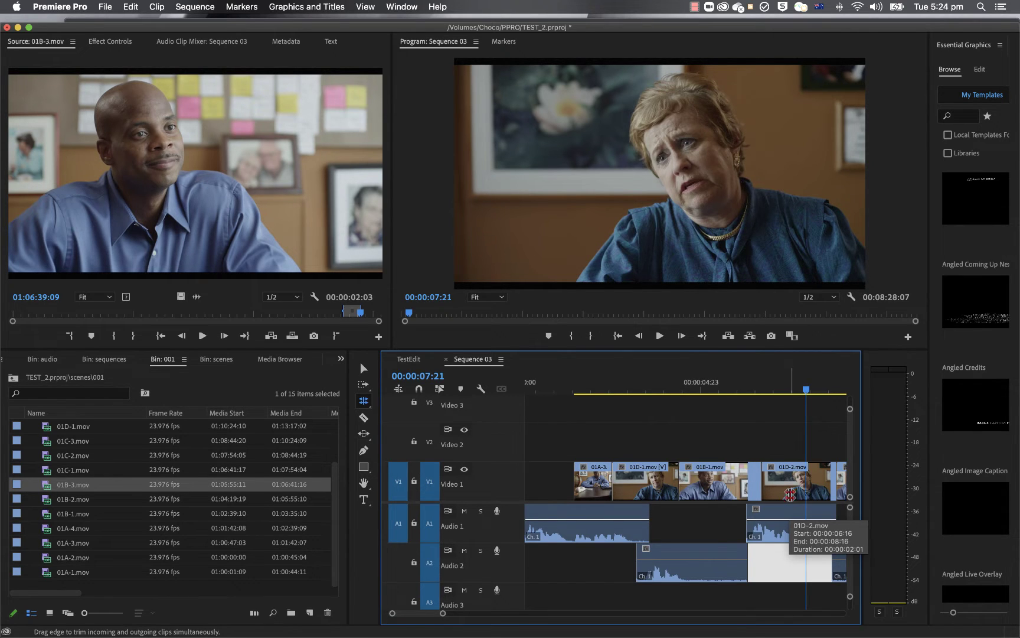
Switch to the Slip tool and turn Linked Selection on.
left_click(364, 435)
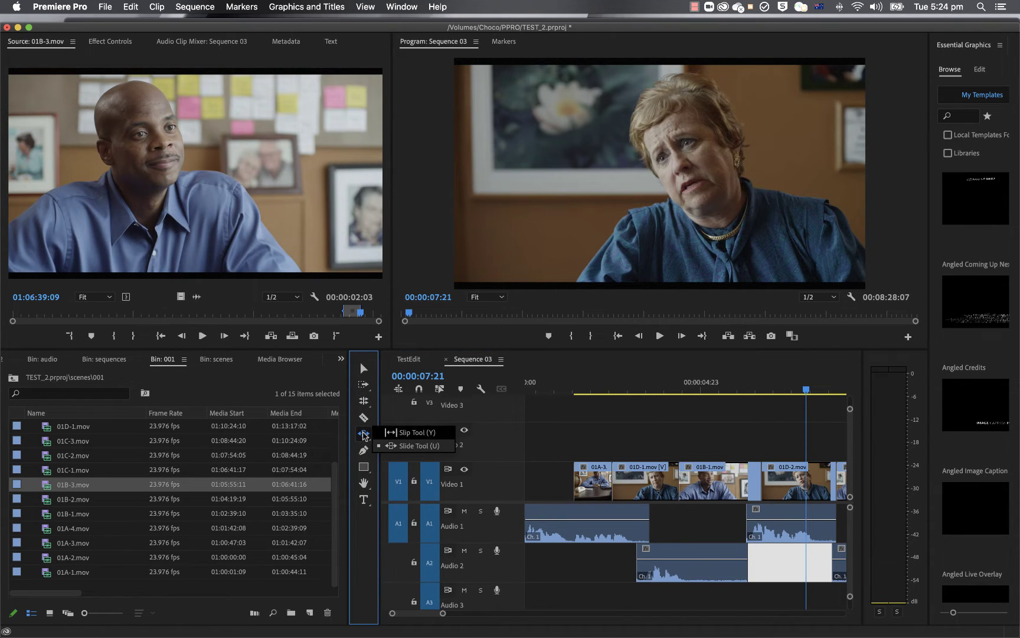
left_click(407, 433)
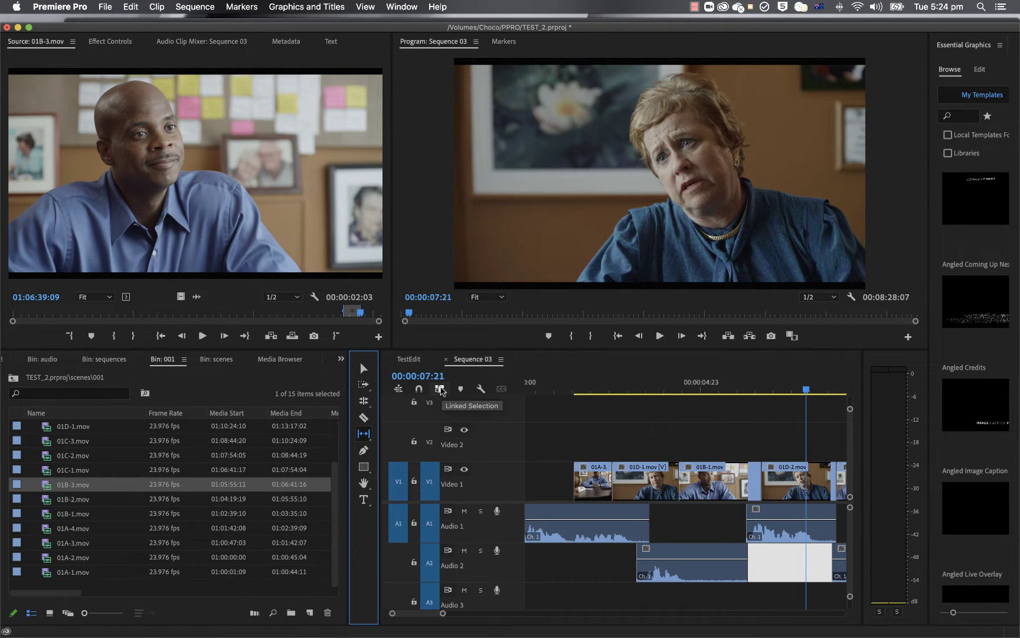
left_click(440, 389)
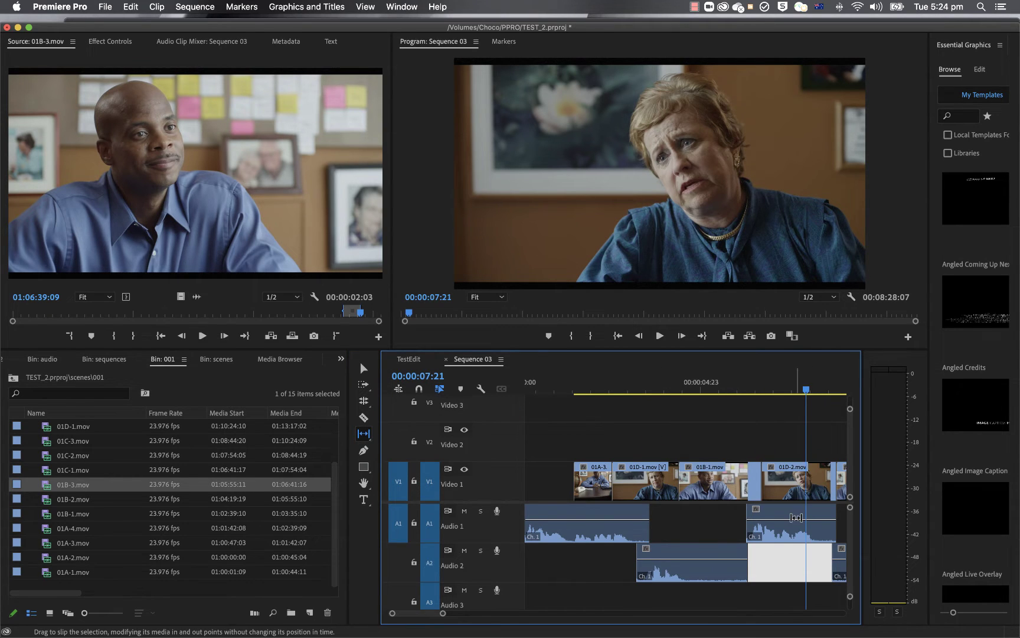
Slip 01D-2.mov's video and A1 audio together to earlier source footage, with the in point at about 01:14:27:21.
left_click(792, 486)
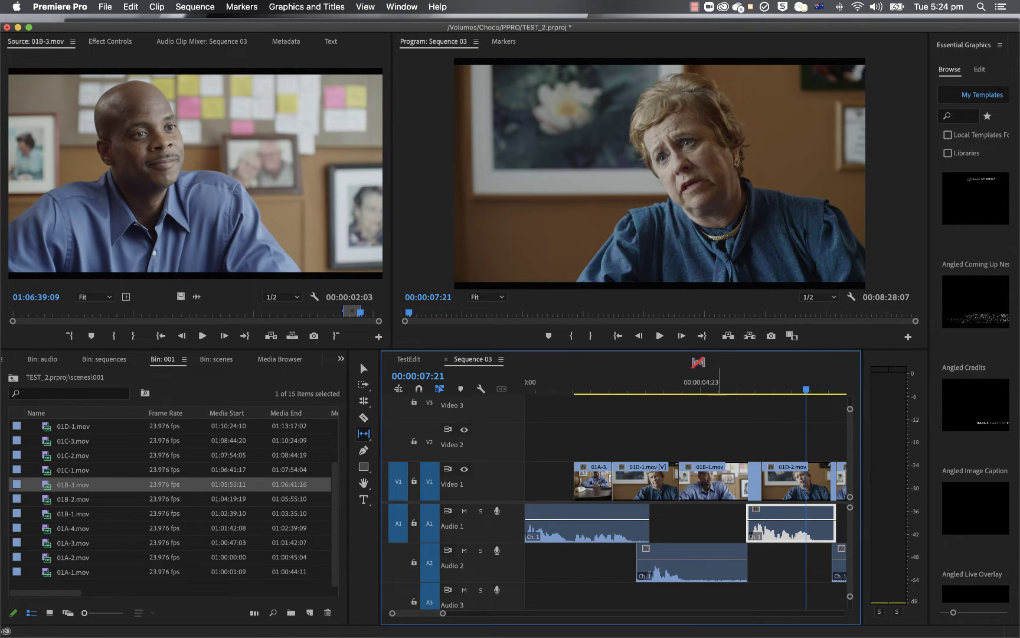
left_click(786, 480)
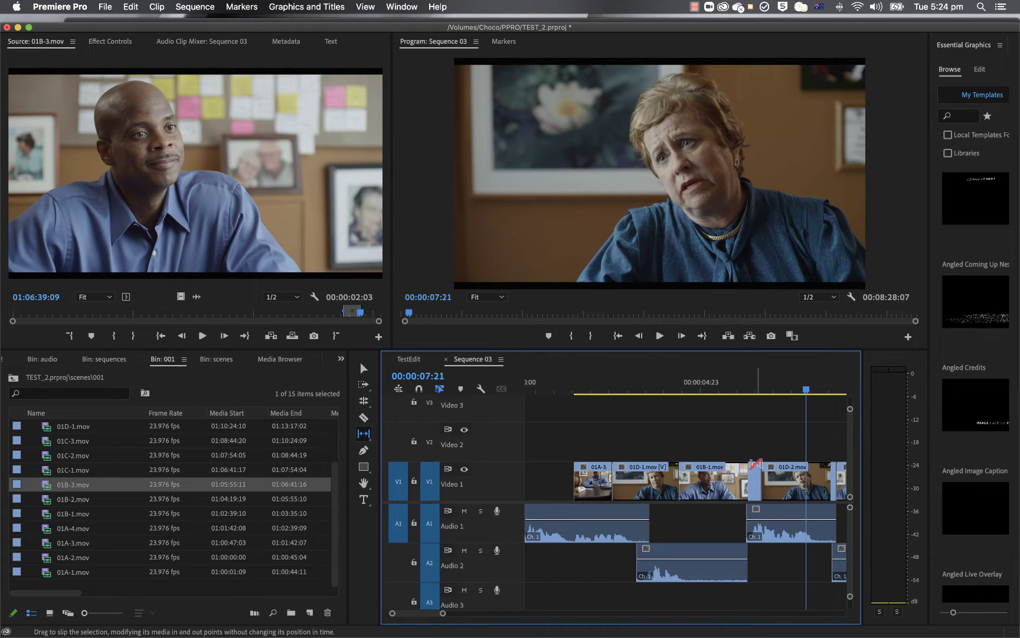
left_click(779, 479)
left_click(792, 523, "shift")
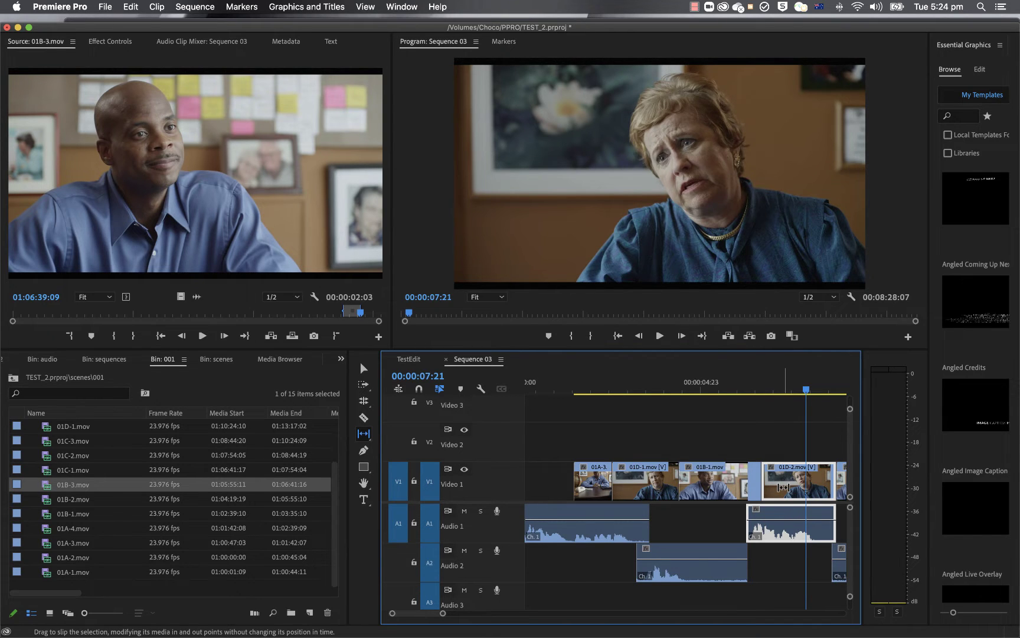
left_click_drag(783, 487, 780, 487)
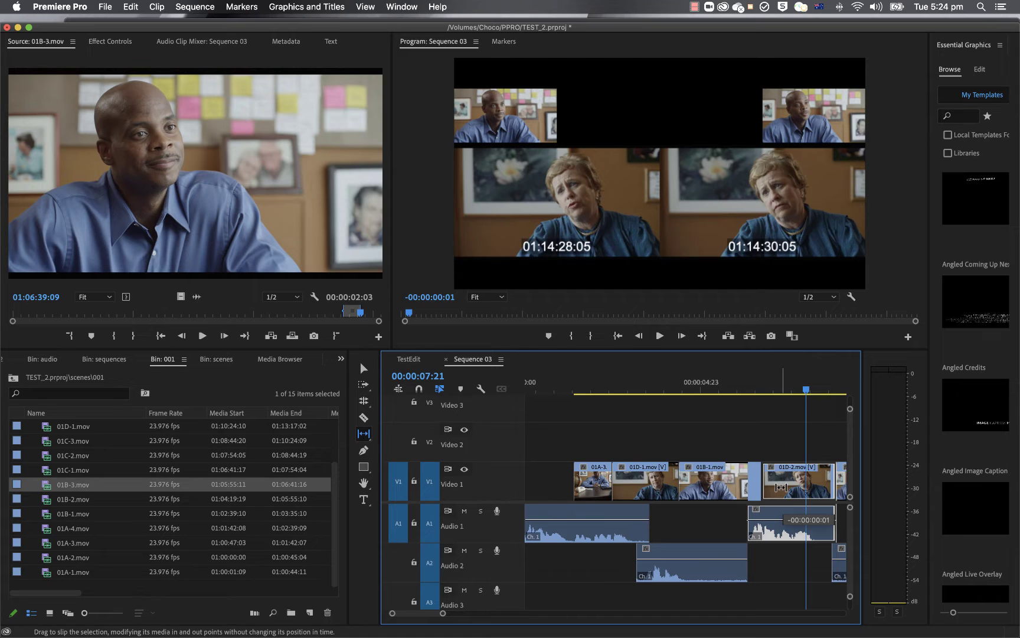
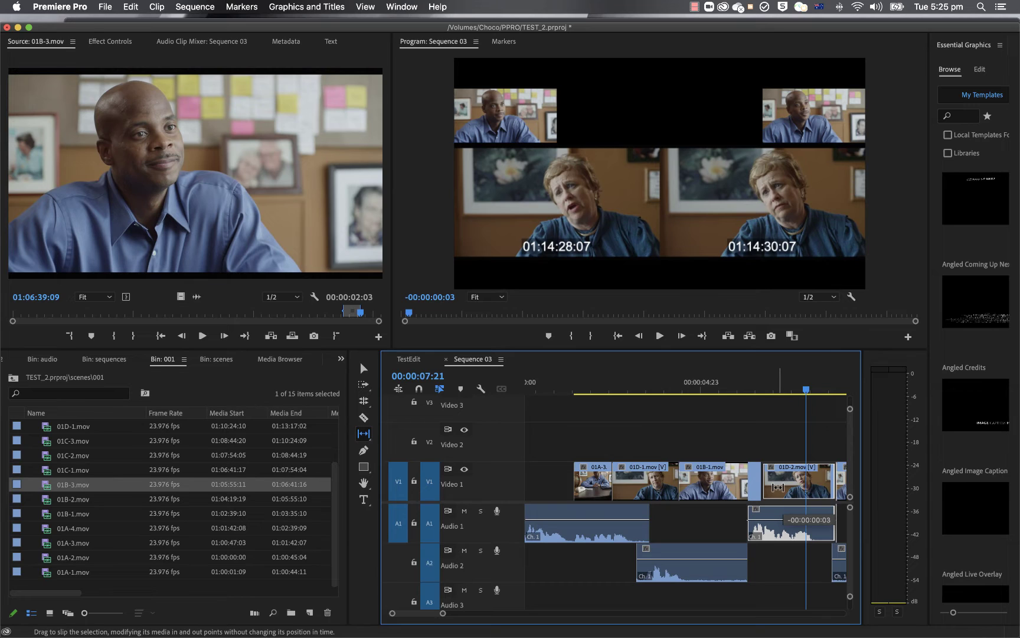
left_click_drag(779, 488, 768, 488)
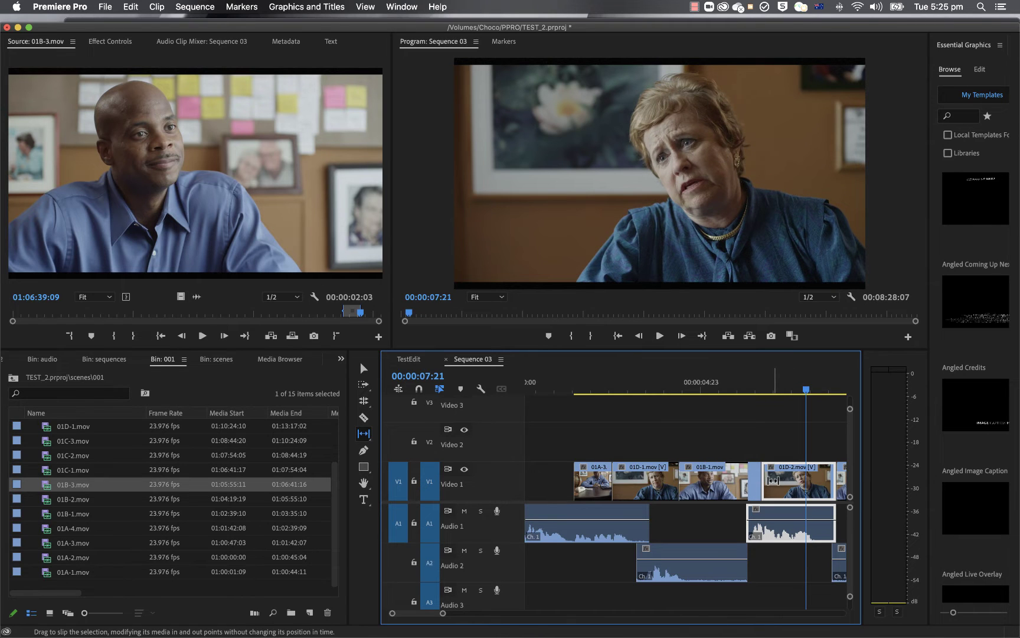
left_click_drag(773, 481, 795, 480)
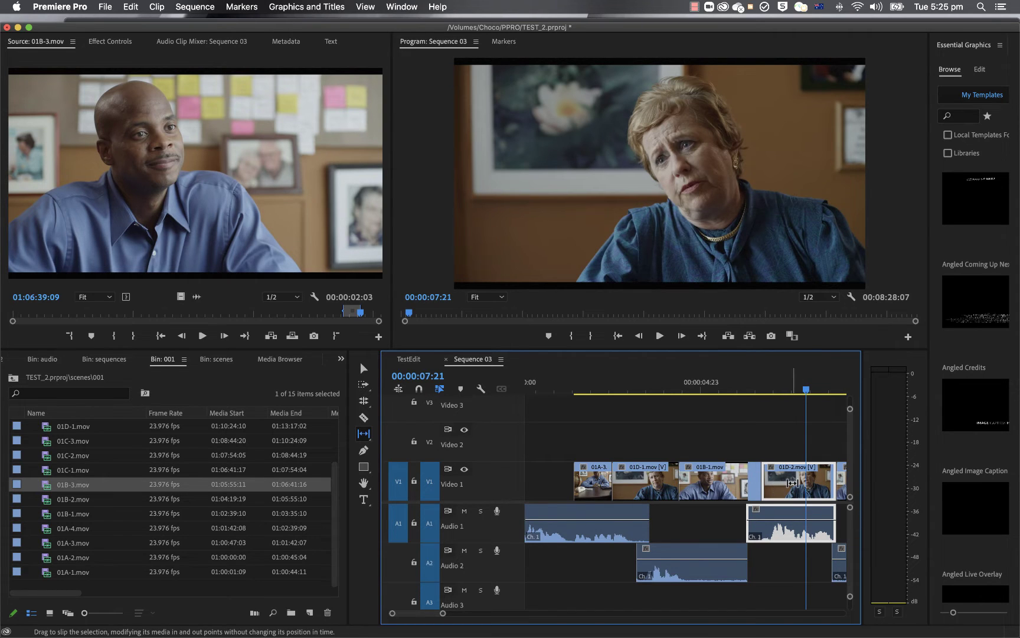
left_click_drag(792, 482, 788, 484)
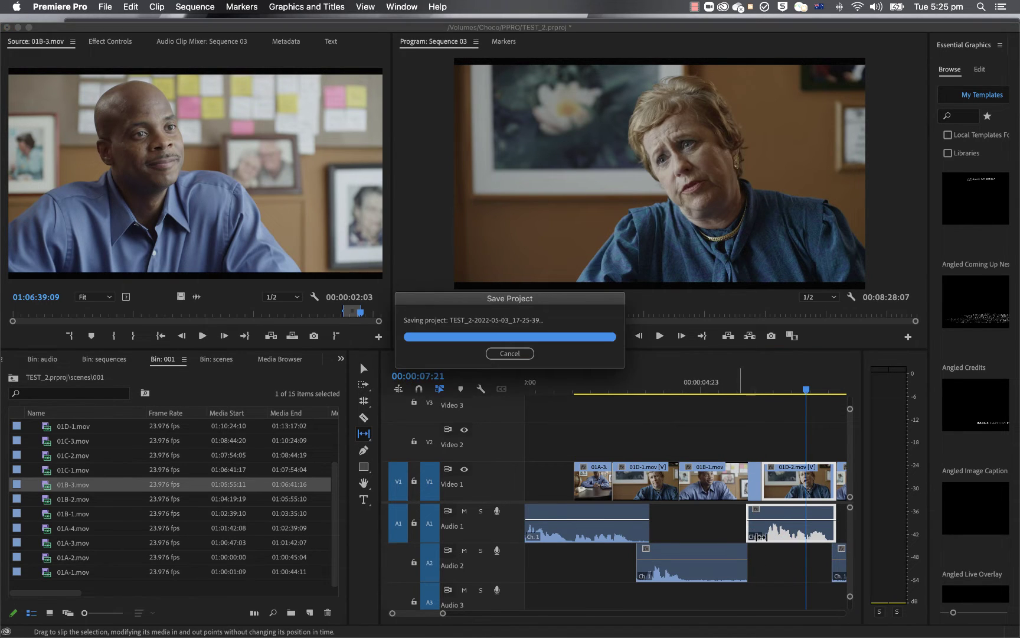
left_click_drag(787, 513, 786, 514)
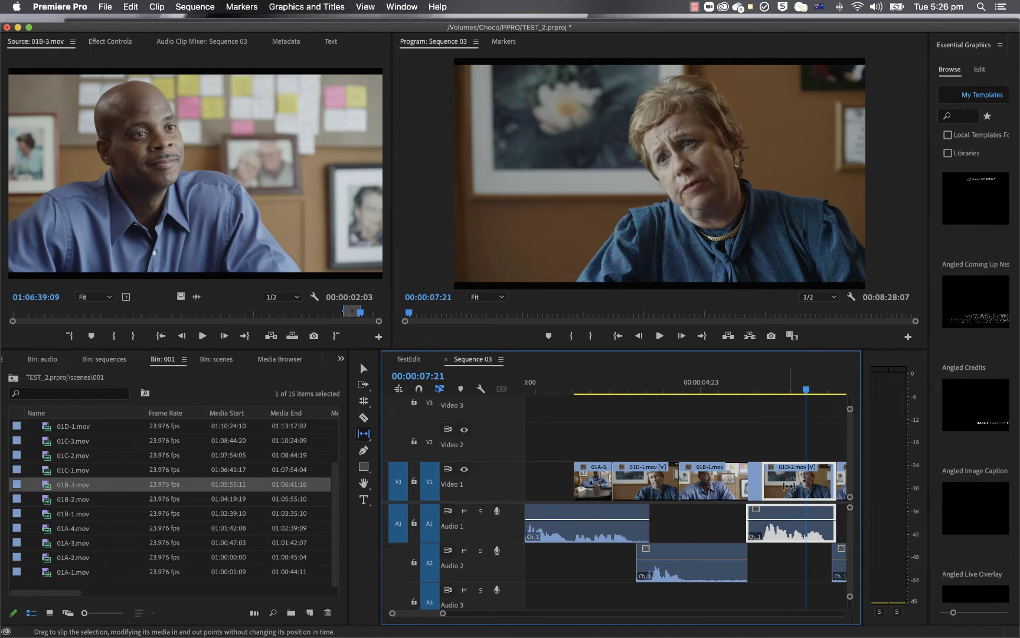
left_click_drag(789, 486, 788, 487)
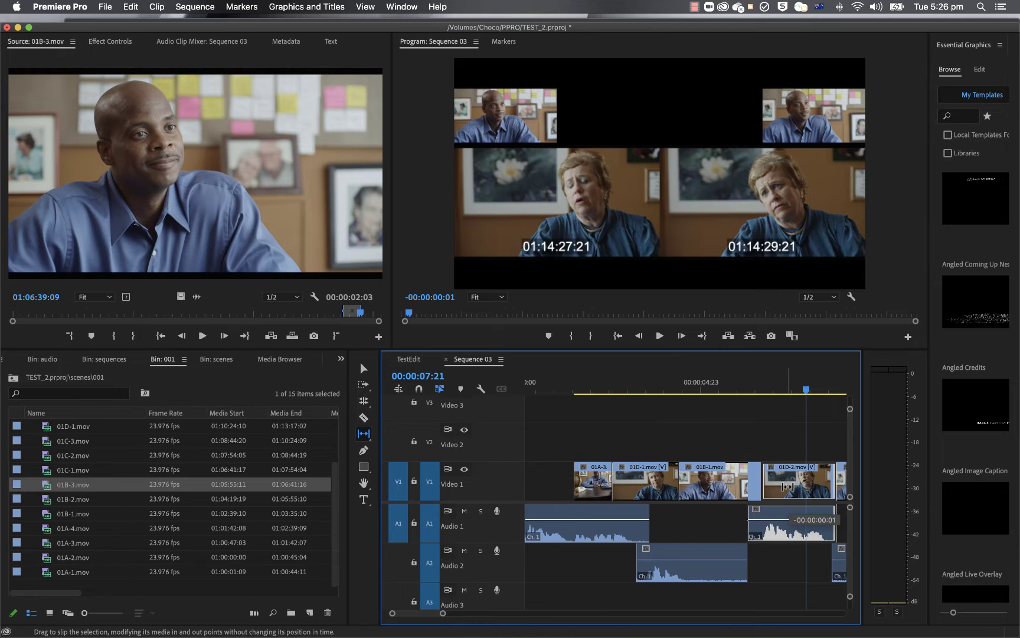
left_click_drag(787, 486, 789, 486)
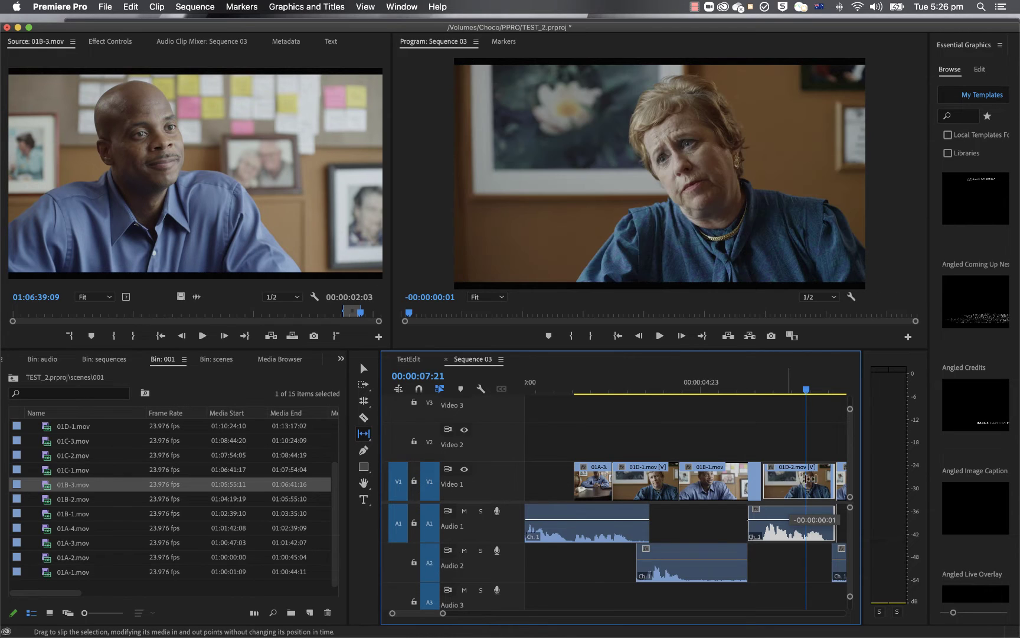
Review the slipped 01D-2.mov by playing from 00:00:05:21 into 01B-3.mov, then play backward to 00:00:05:03.
left_click(745, 389)
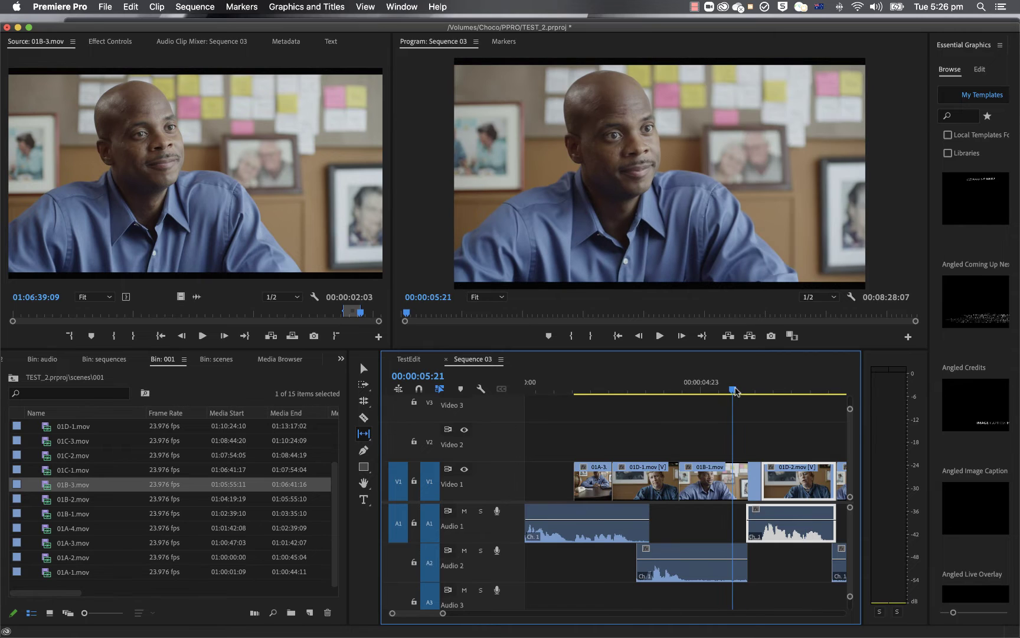
key("space")
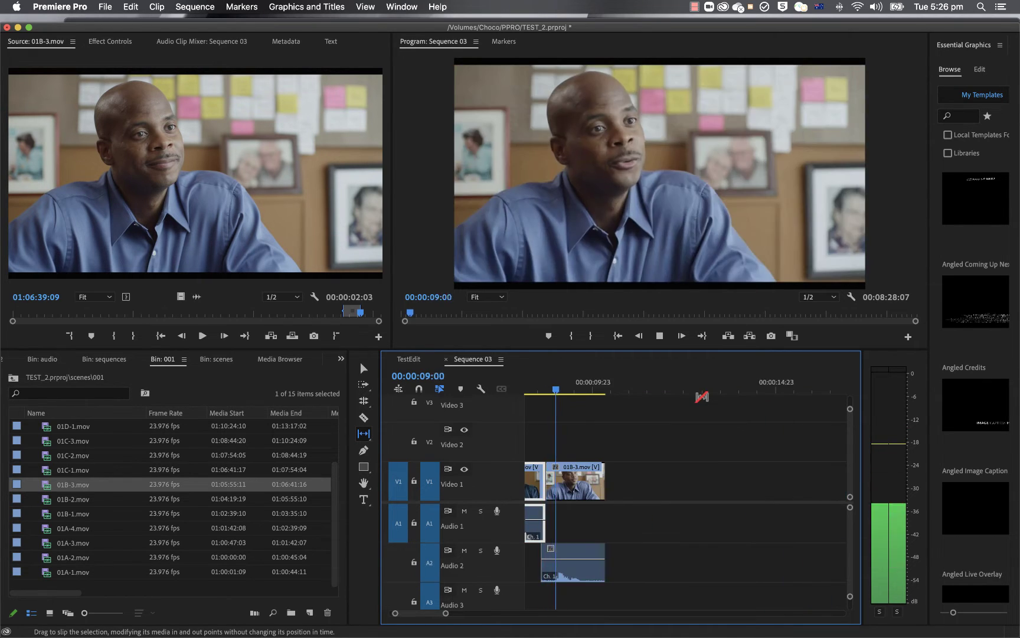
key("space")
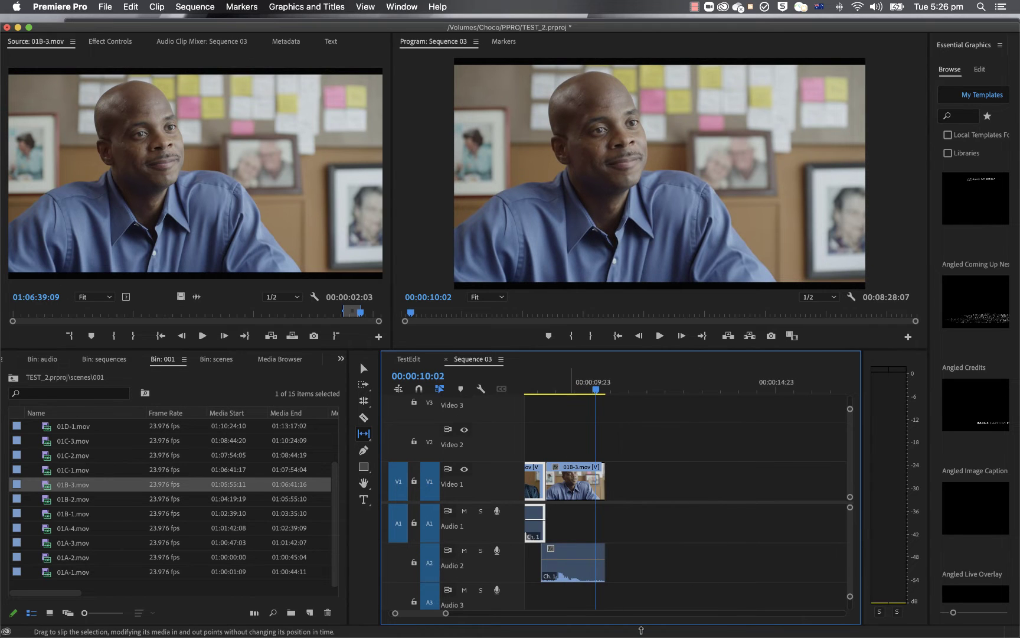
key("j")
key("j")
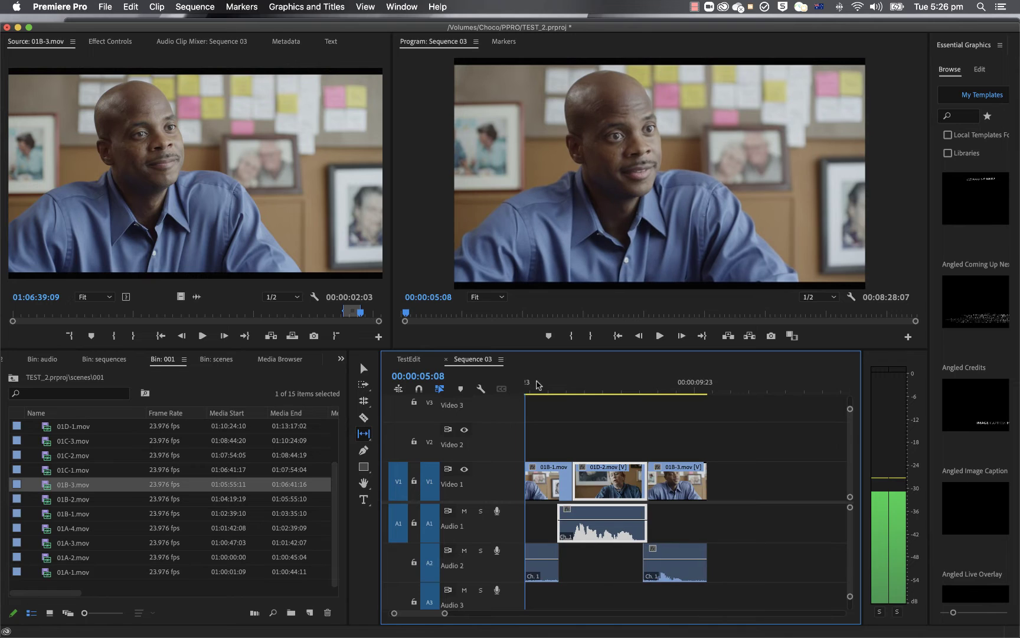
key("space")
Slide 01B-3.mov and its linked A2 audio about 5 frames earlier with the Slide tool.
left_click(363, 434)
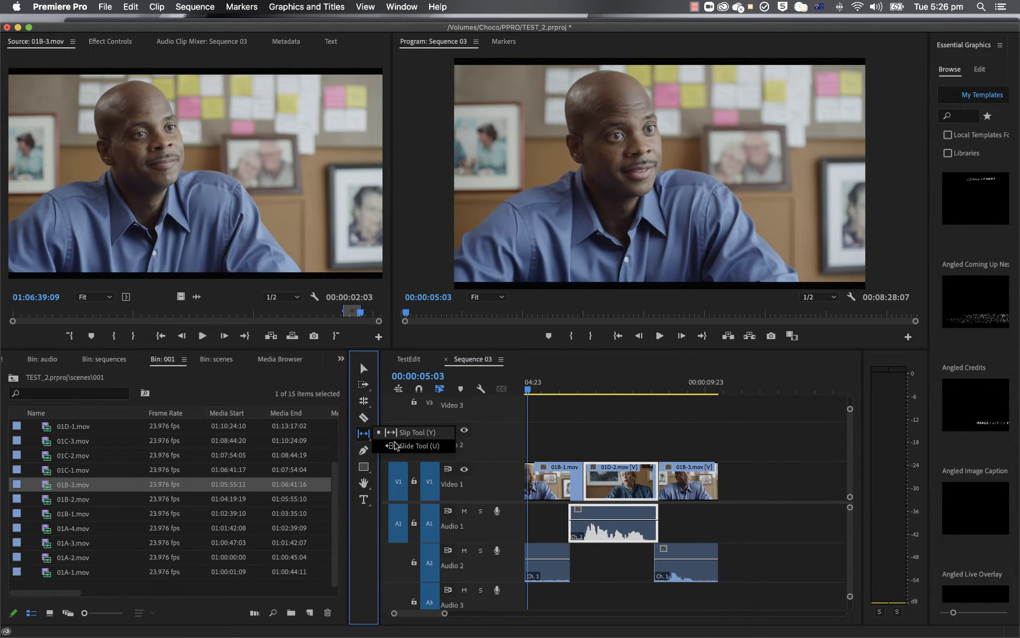
left_click(412, 447)
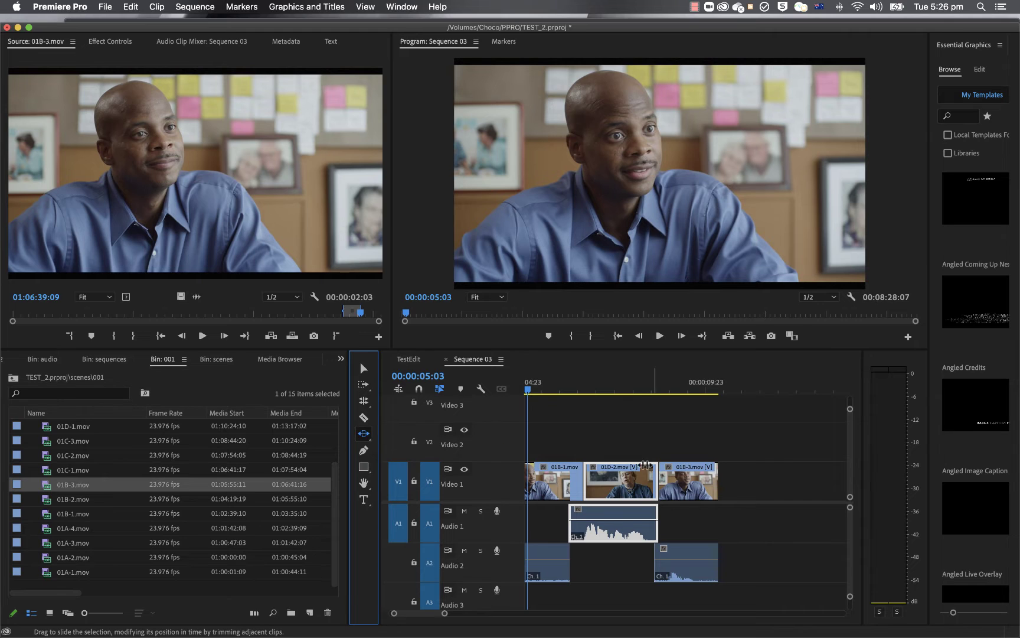
left_click(693, 483)
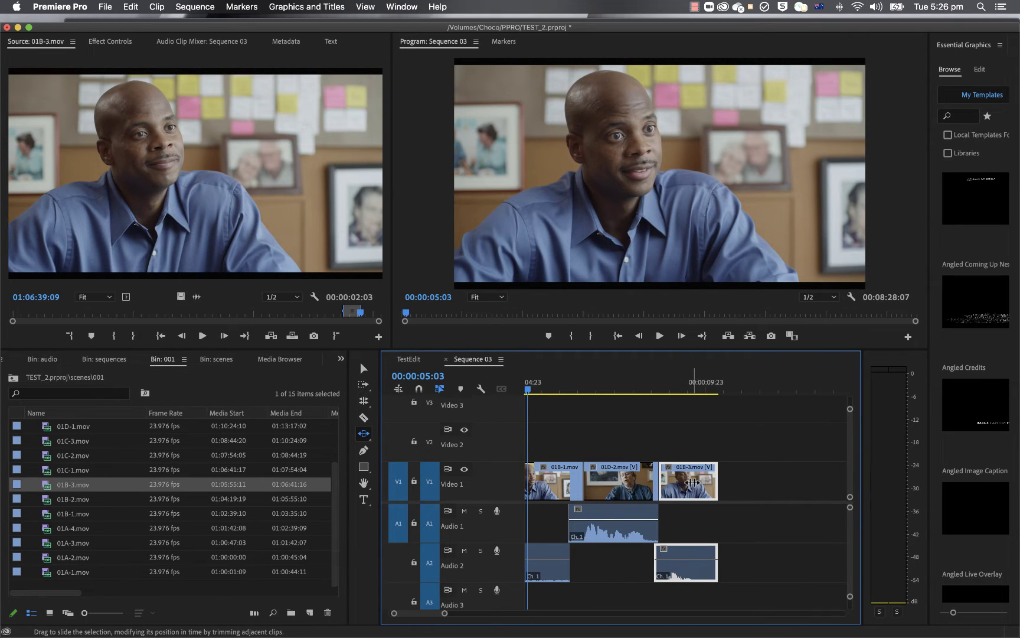
mouse_move(693, 483)
left_mouse_down()
mouse_move(678, 486)
mouse_move(767, 477)
mouse_move(683, 488)
left_mouse_up()
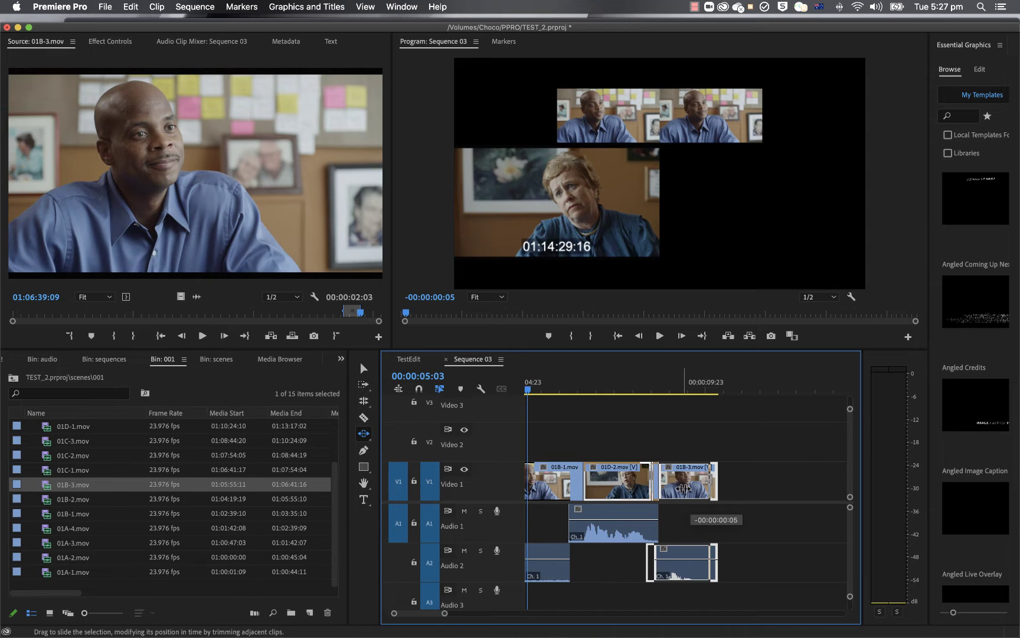
left_click_drag(683, 488, 684, 490)
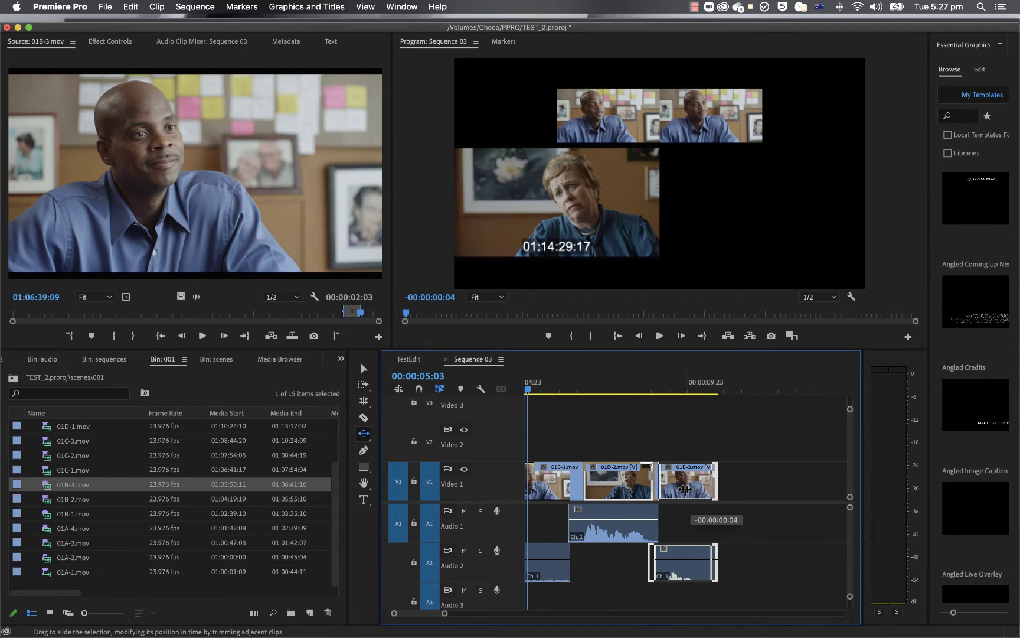
left_click_drag(685, 489, 684, 489)
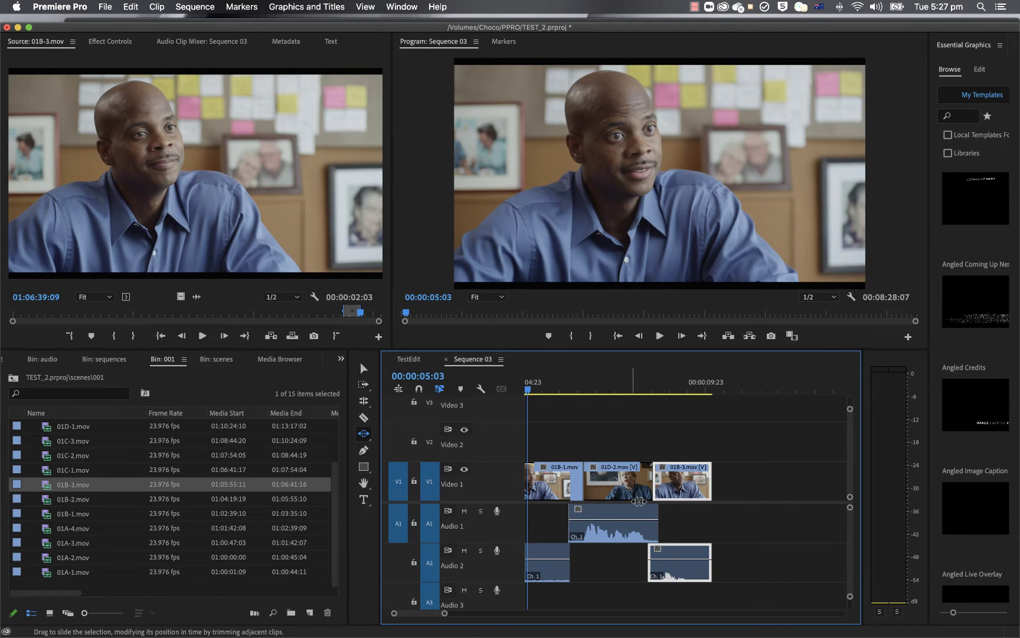
Play from 00:00:07:00 to 00:00:09:15 to check the transition from 01D-2.mov to 01B-3.mov.
left_click(596, 388)
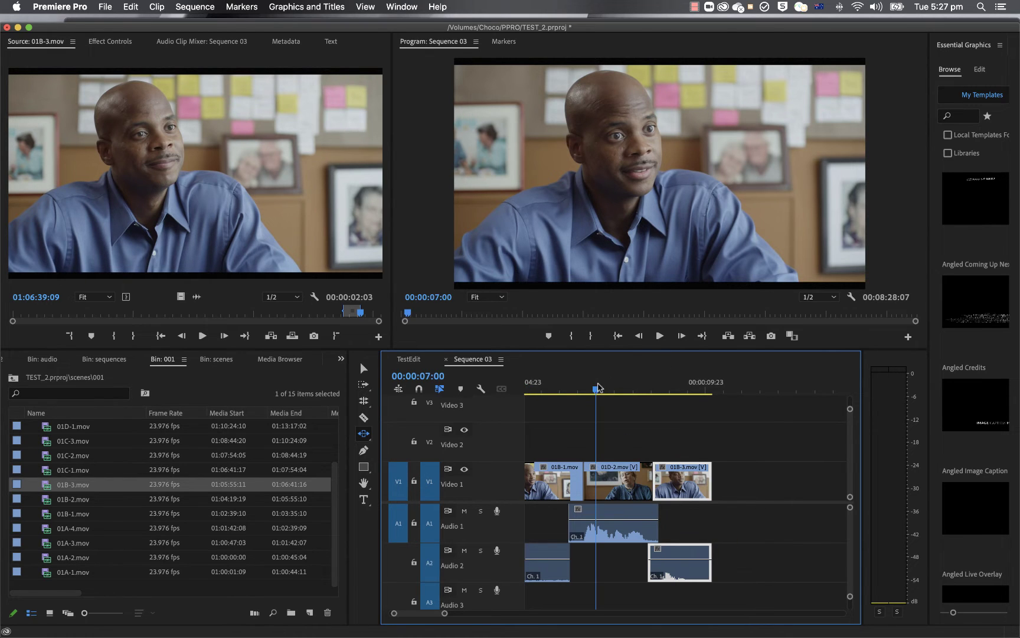
key("space")
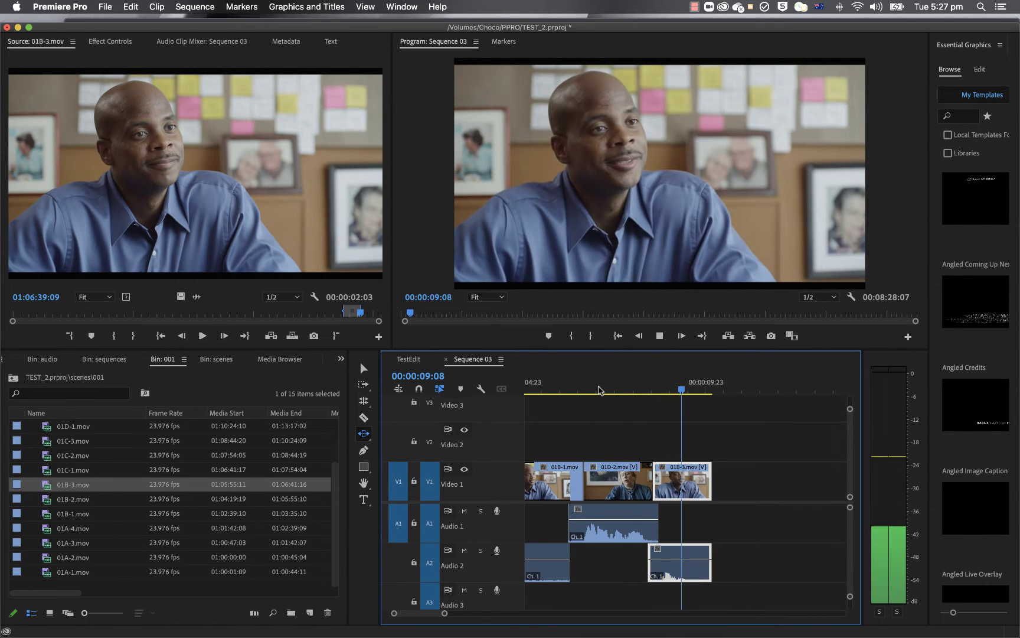
key("space")
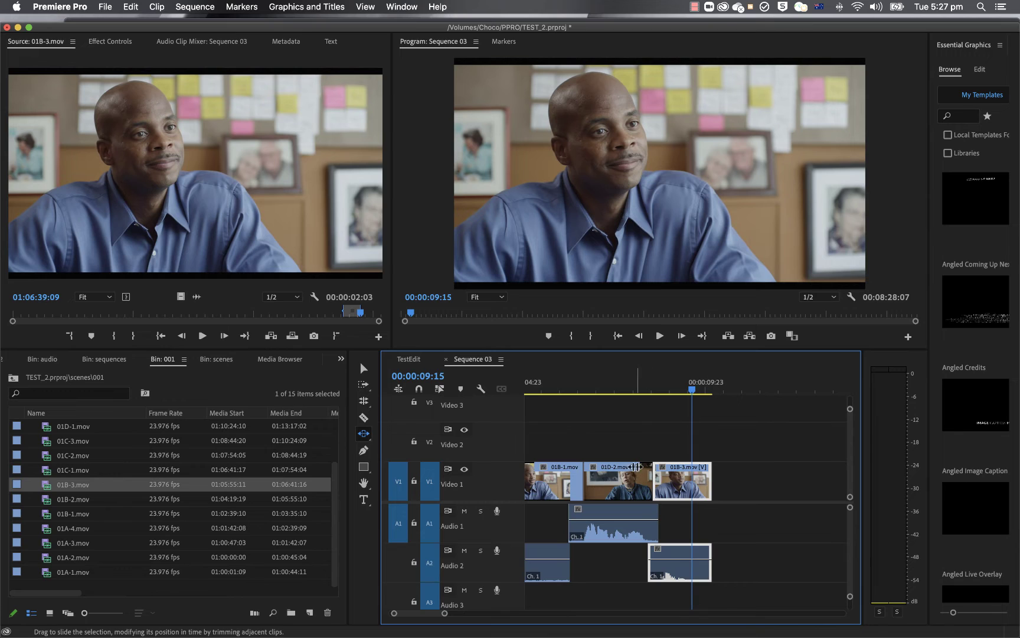
Roll only the video cut between 01D-2.mov and 01B-3.mov a few frames later, with Linked Selection off.
key("n")
left_click(652, 480)
left_click(675, 479)
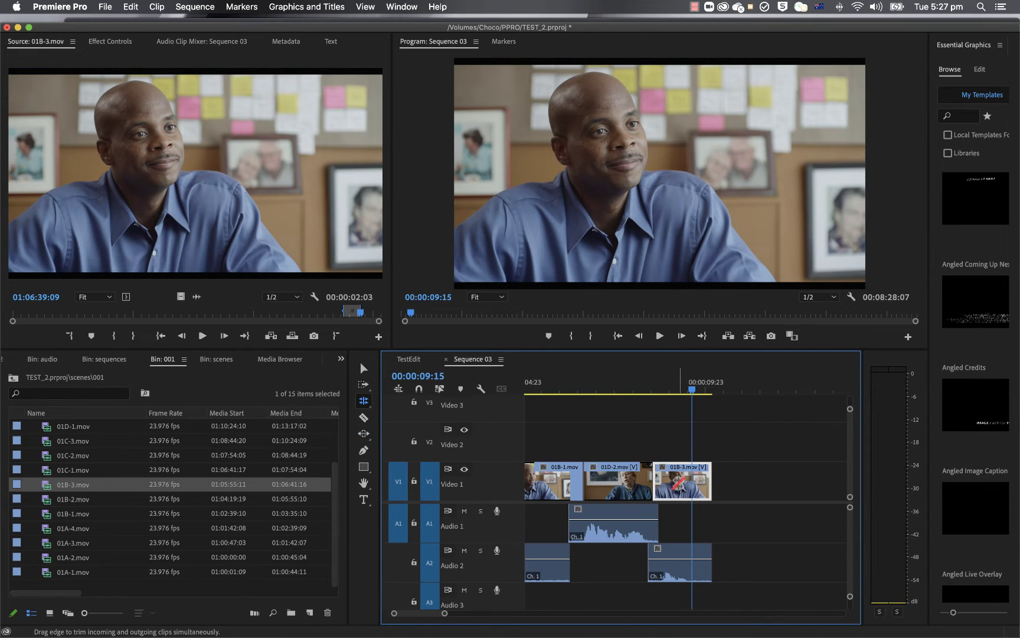
left_click_drag(660, 480, 664, 480)
Review the rolled cut in playback from 00:00:07:06 and show the tools grouped with Rolling Edit.
left_click(605, 388)
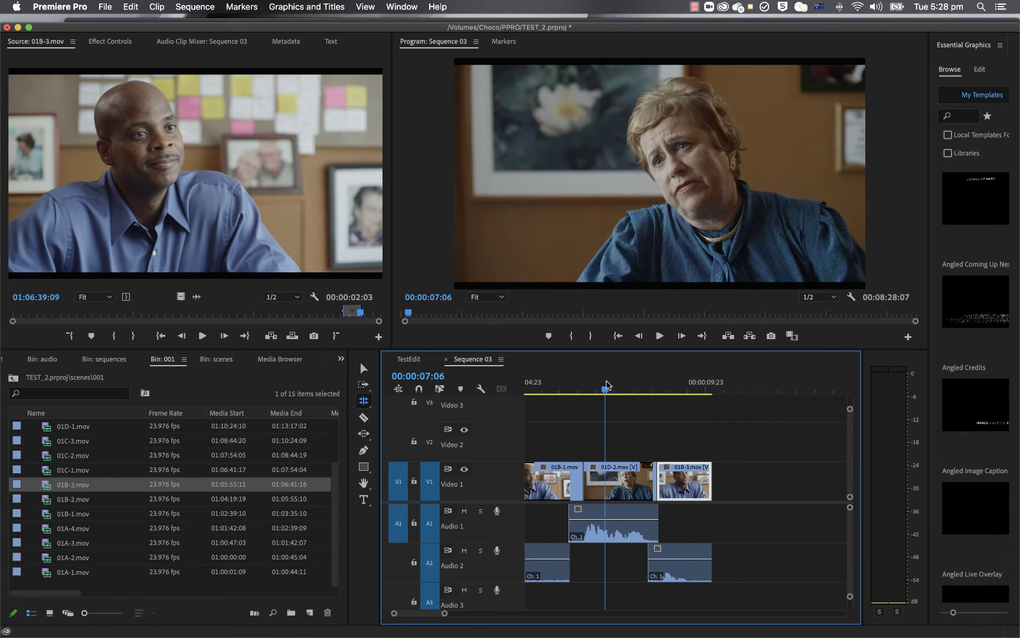
key("space")
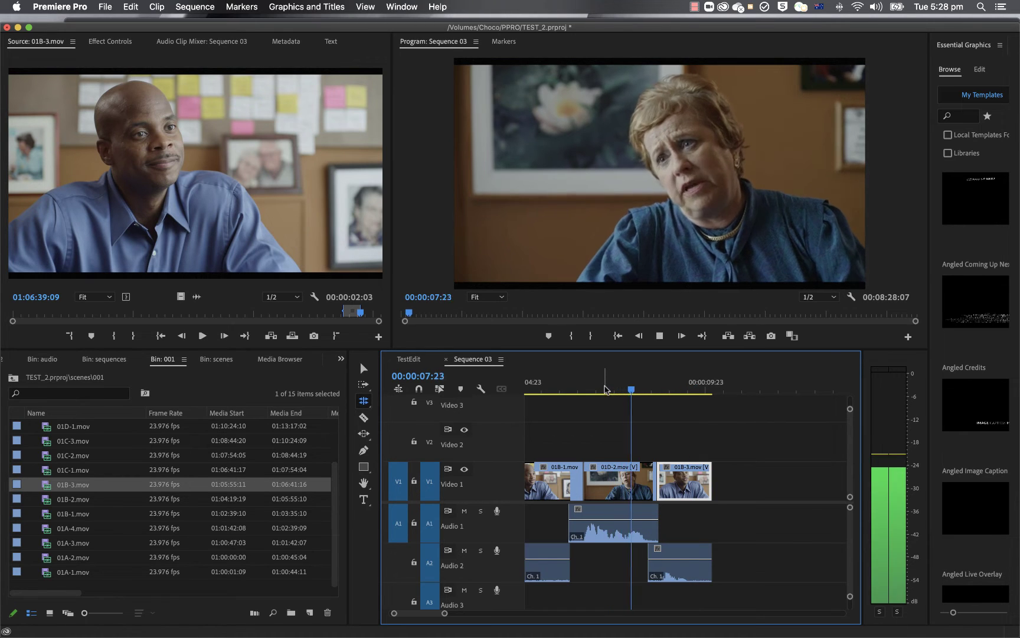
key("space")
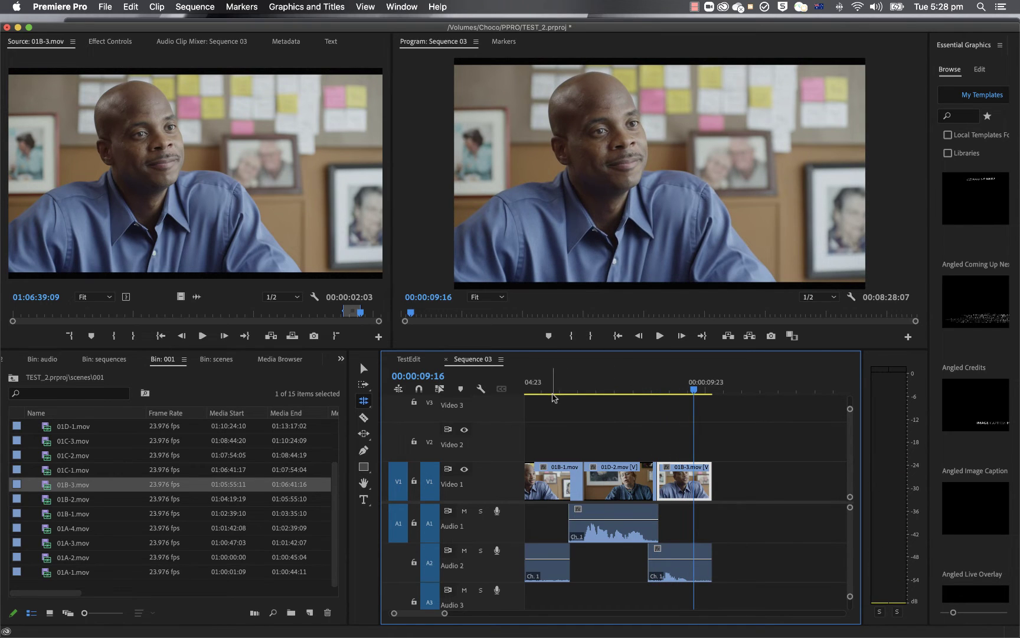
left_click(366, 402)
left_click(366, 402)
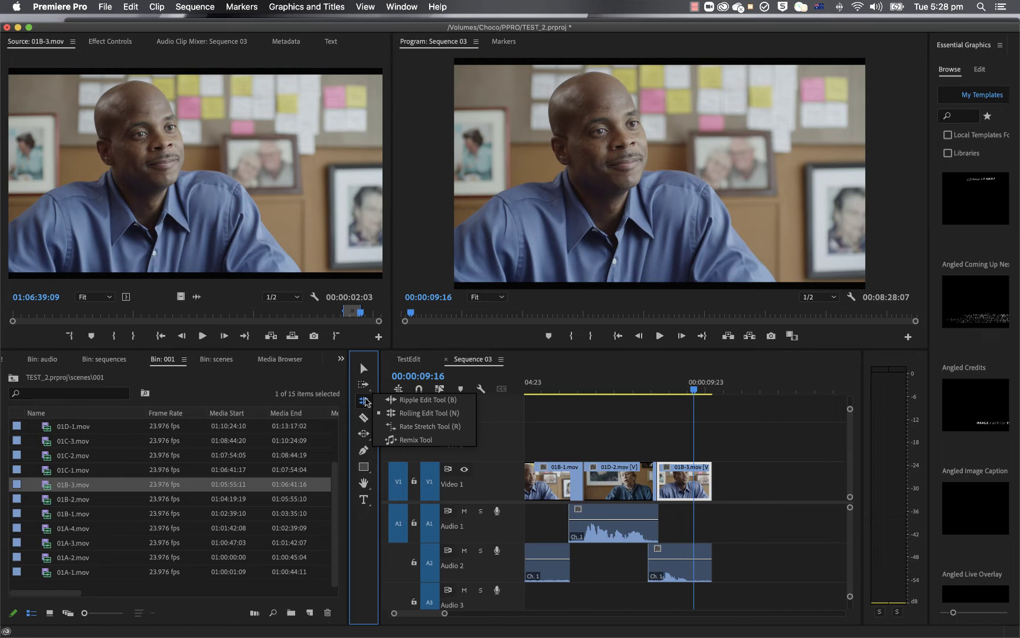
Compare how the Ripple Edit and Rolling Edit tools select the video cut between 01D-2.mov and 01B-3.mov.
left_click(426, 414)
left_click(364, 433)
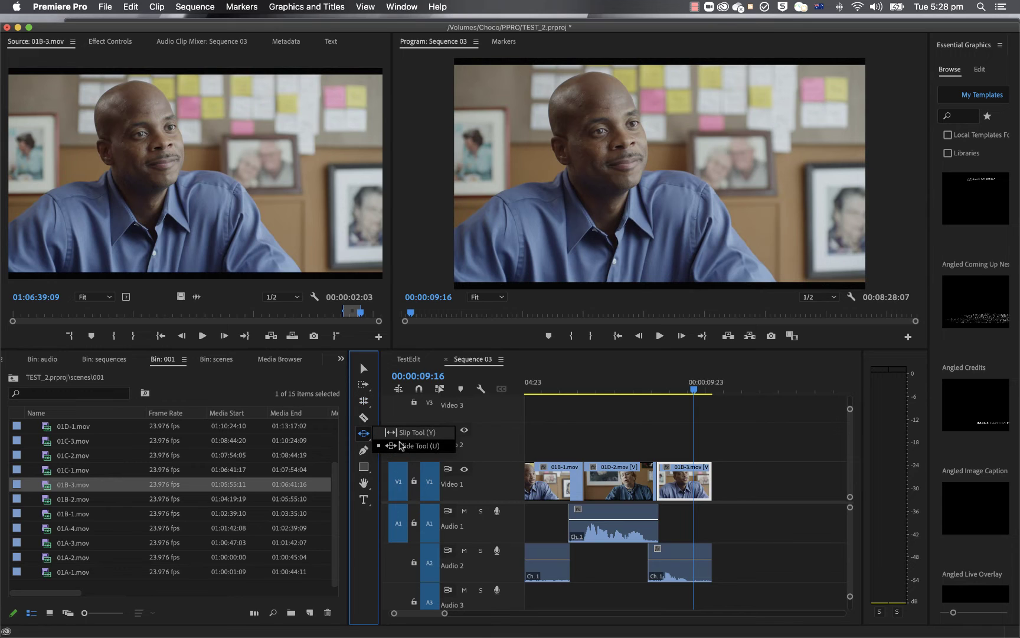
left_click(362, 401)
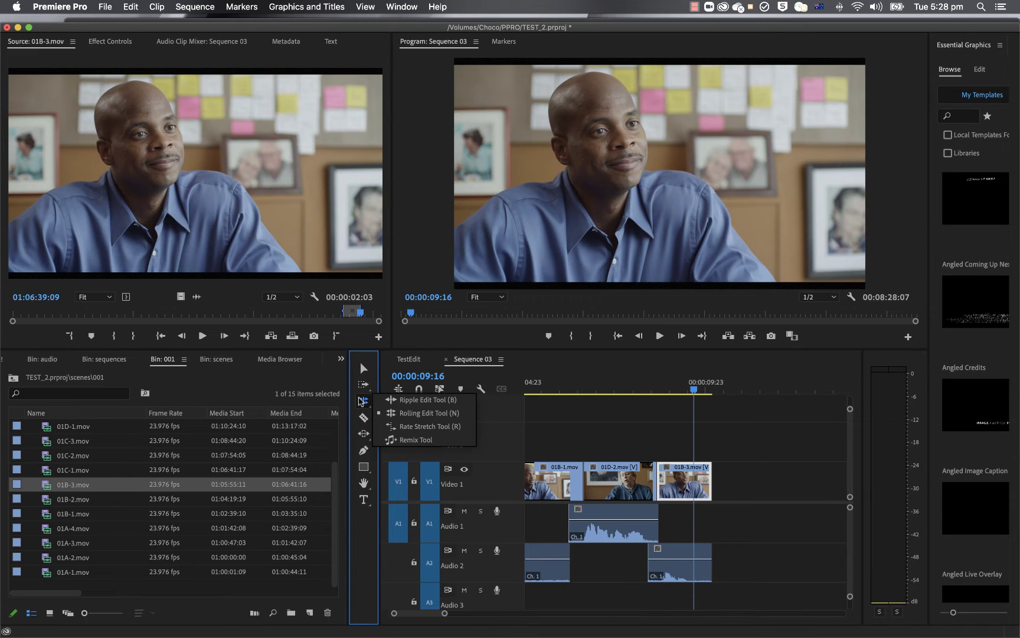
left_click(420, 400)
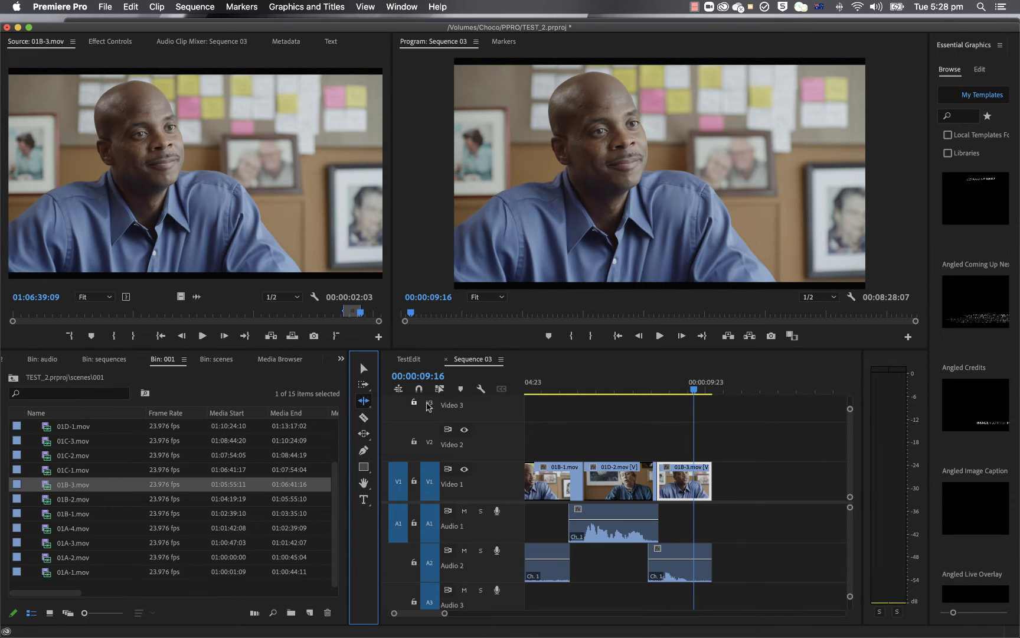
left_click(654, 481)
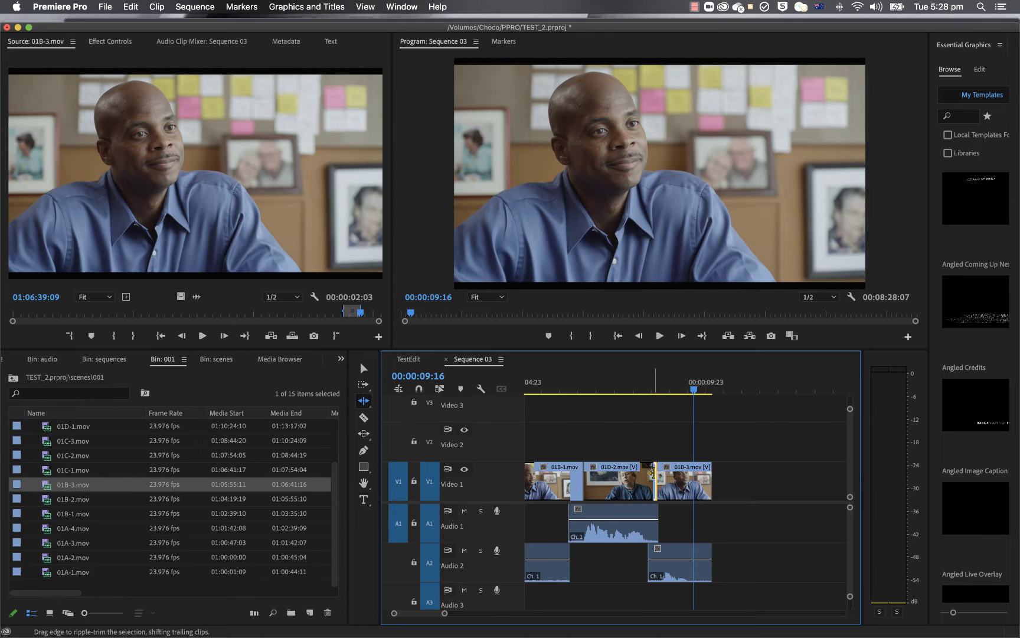
left_click(363, 402)
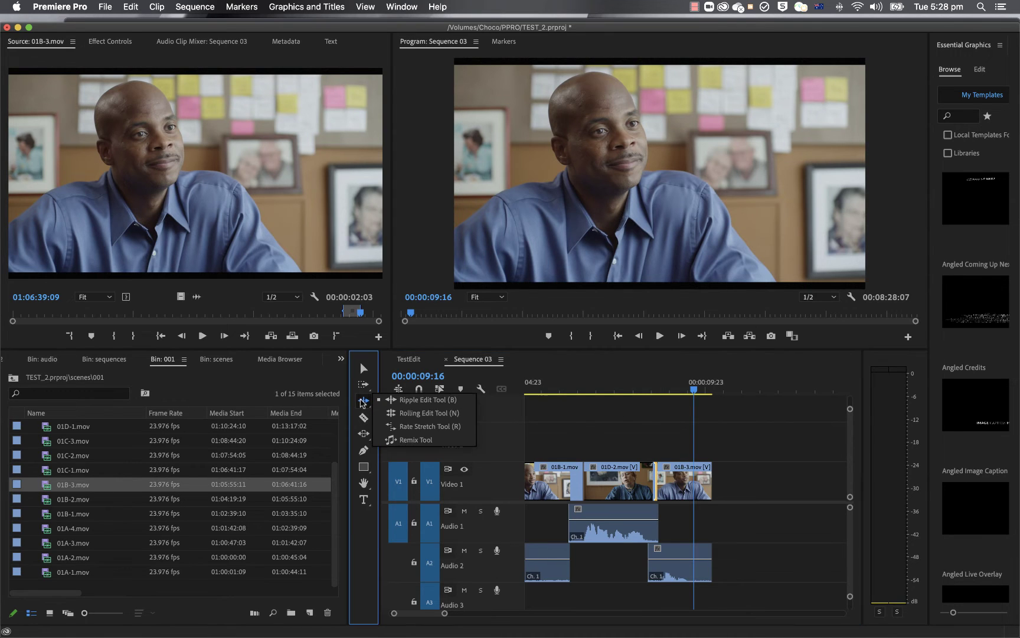
left_click(414, 415)
left_click(657, 480)
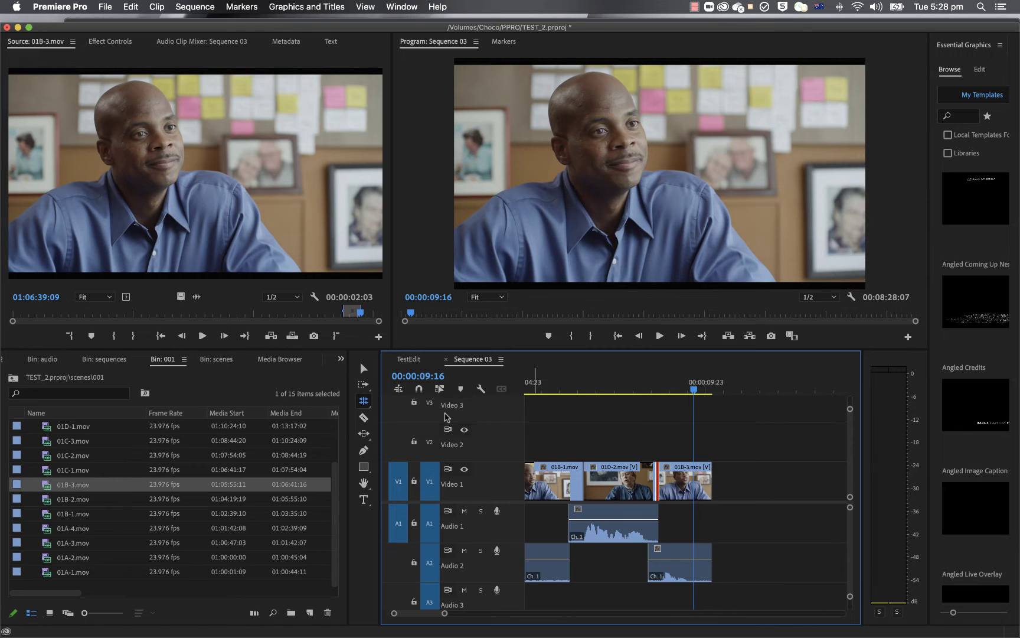
Select the incoming edge of 01B-3.mov on Video 1 with the Ripple Edit tool.
left_click(362, 404)
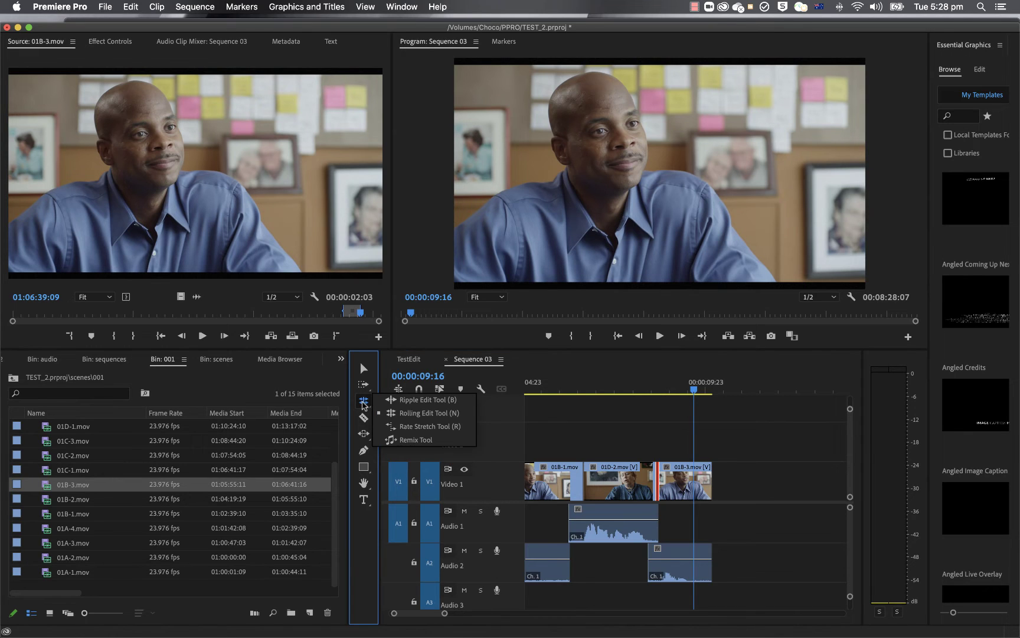
left_click(418, 401)
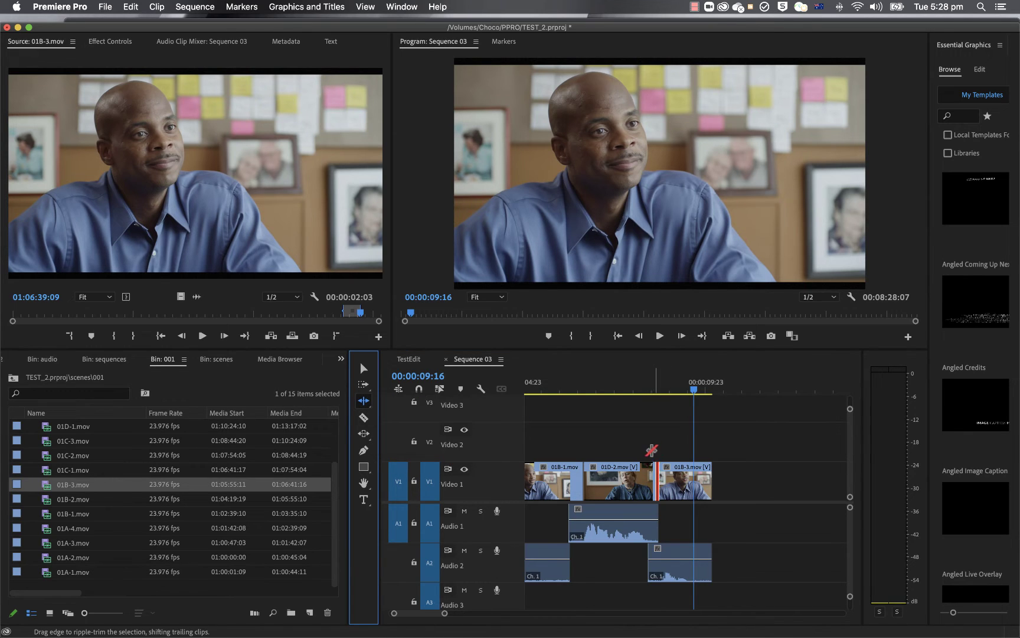
left_click(363, 405)
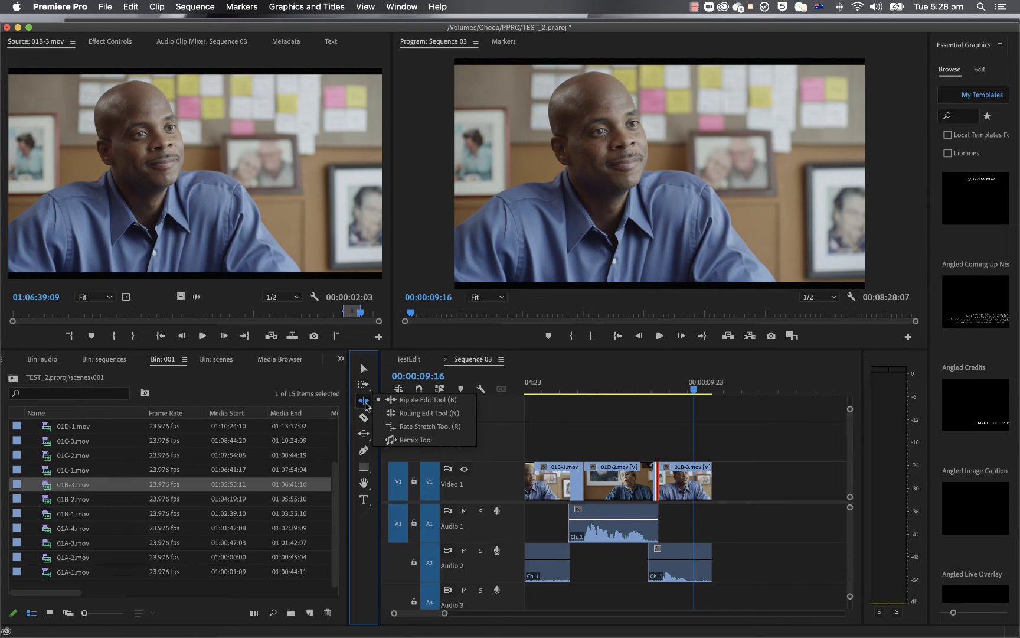
left_click(398, 403)
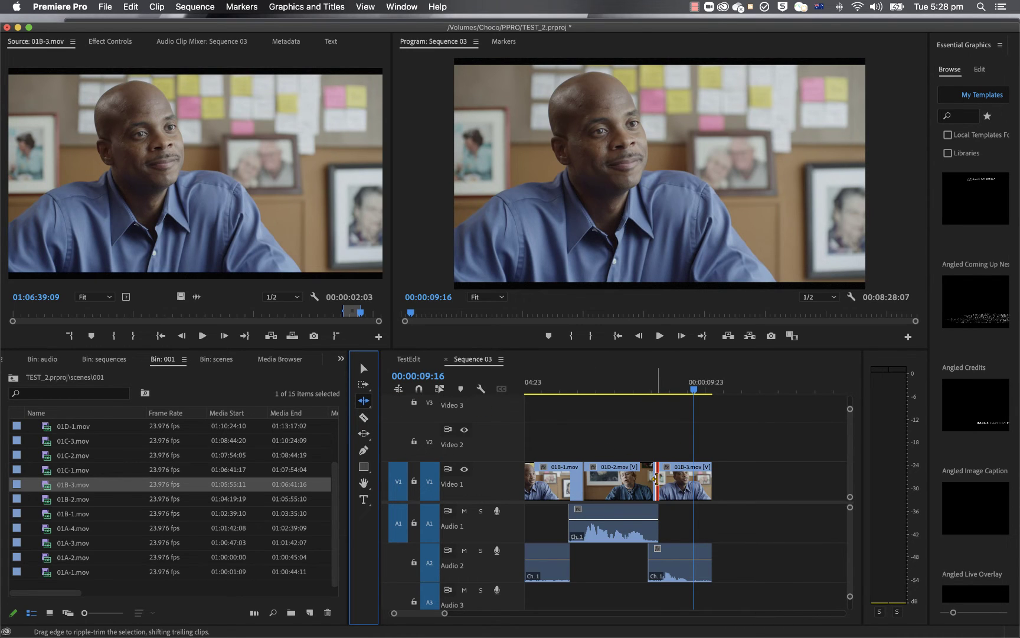
left_click(668, 434)
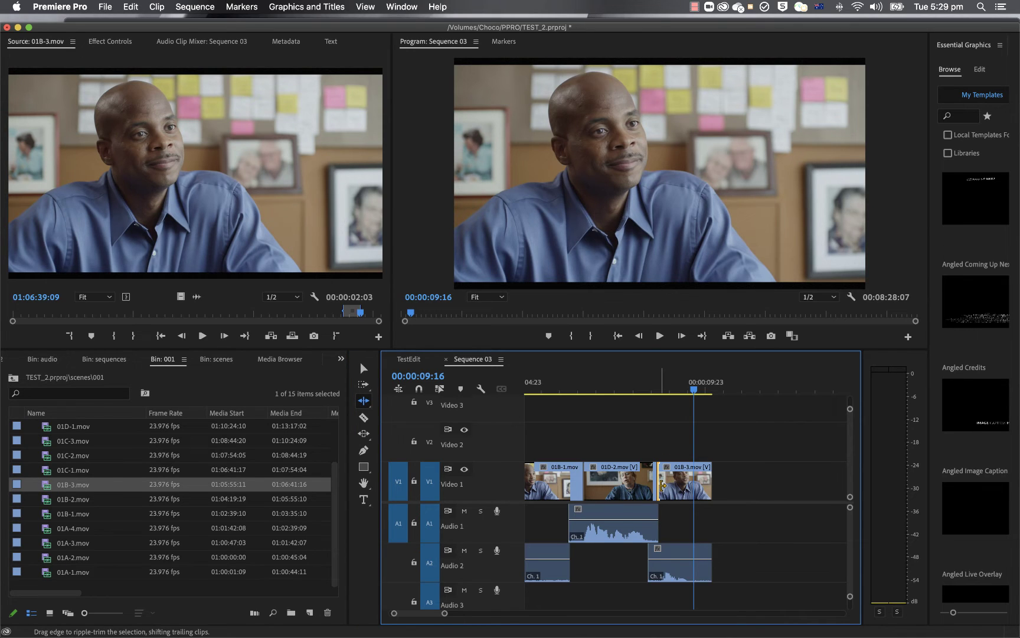
Turn on Linked Selection and select 01B-3.mov together with its A2 audio.
left_click(440, 389)
left_click(605, 482)
left_click(661, 477)
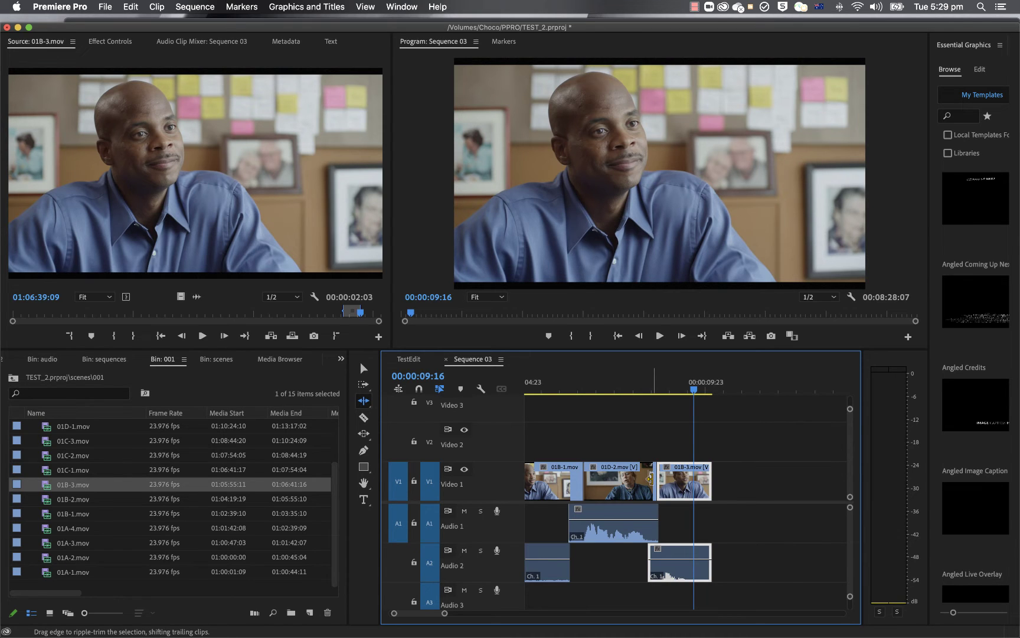
Ripple only the video start of 01B-3.mov by 12 frames with Linked Selection off, and undo the trim.
left_click(437, 390)
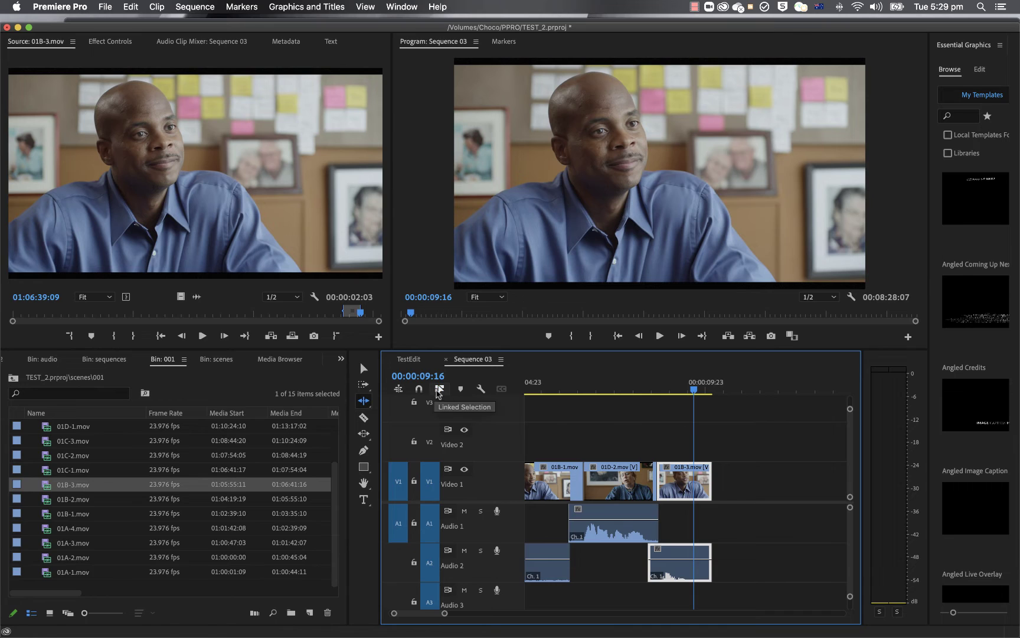
left_click(659, 472)
left_click_drag(712, 482, 678, 482)
left_click(660, 481)
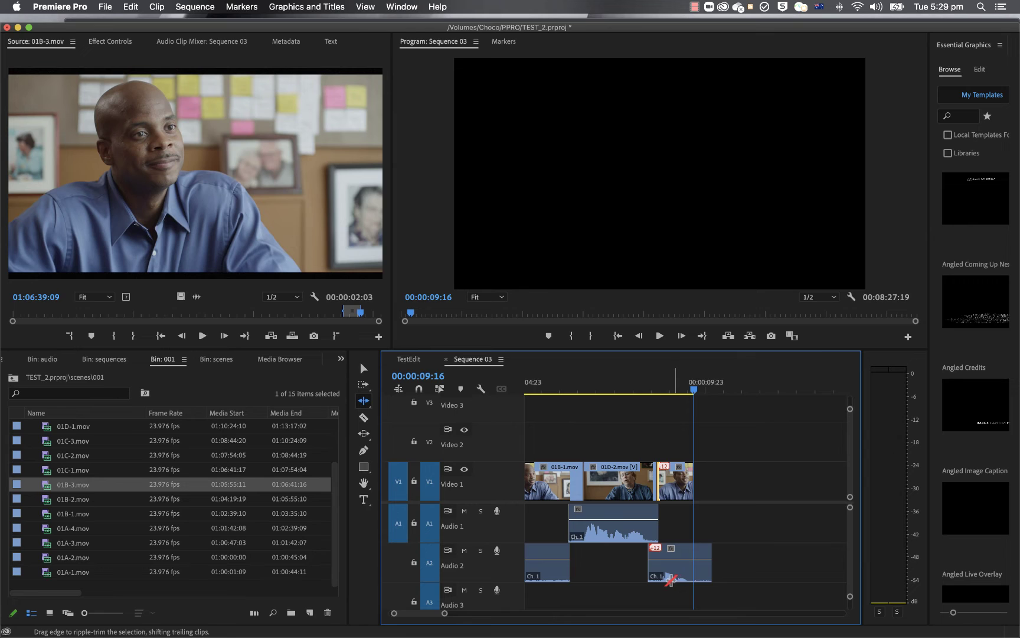
key("super+z")
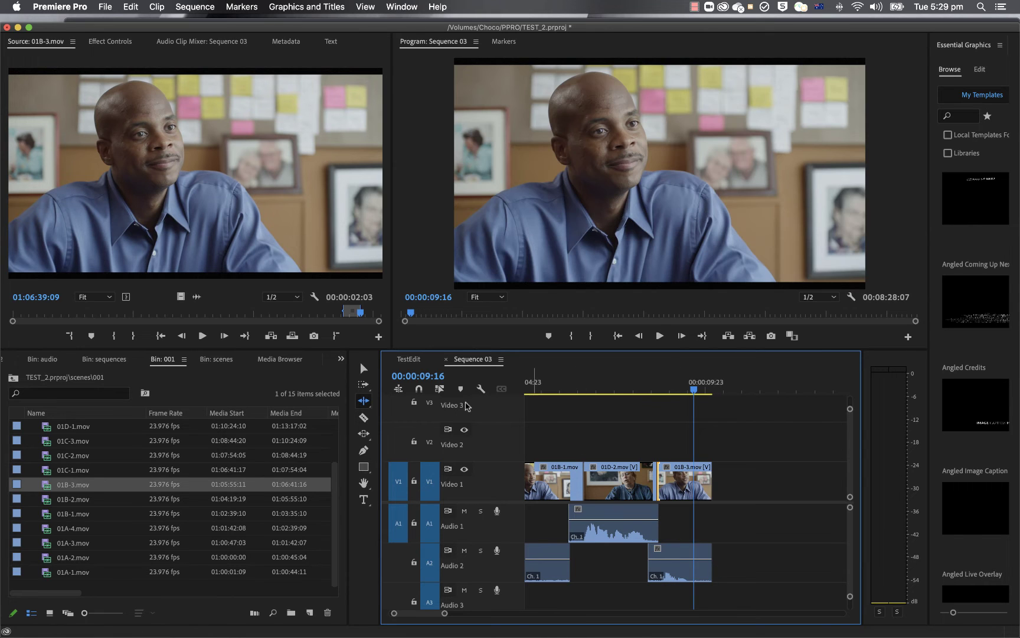
Ripple-trim about 4 frames off the start of 01B-3.mov and its A2 audio with Linked Selection on, and check playback.
left_click(620, 489)
left_click(598, 420)
left_click(438, 389)
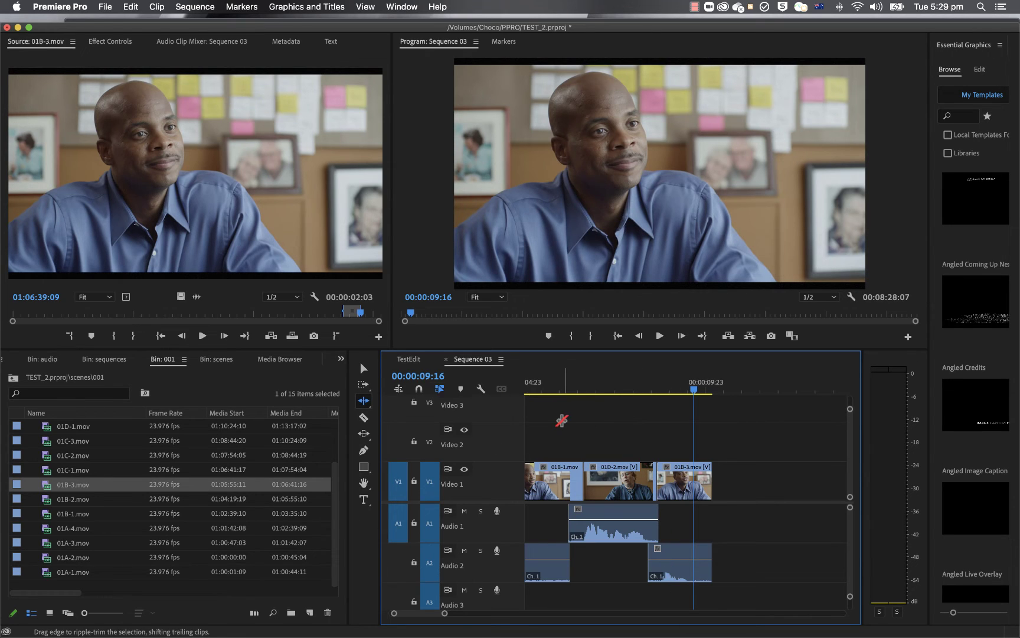
left_click(660, 481)
left_click_drag(660, 482, 649, 483)
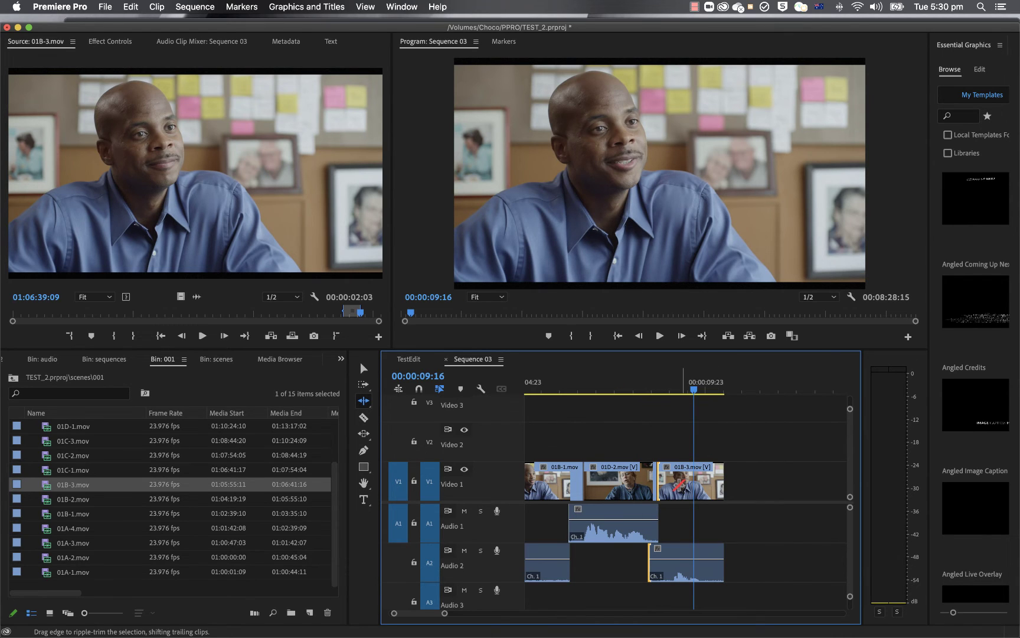
left_click_drag(661, 483, 675, 485)
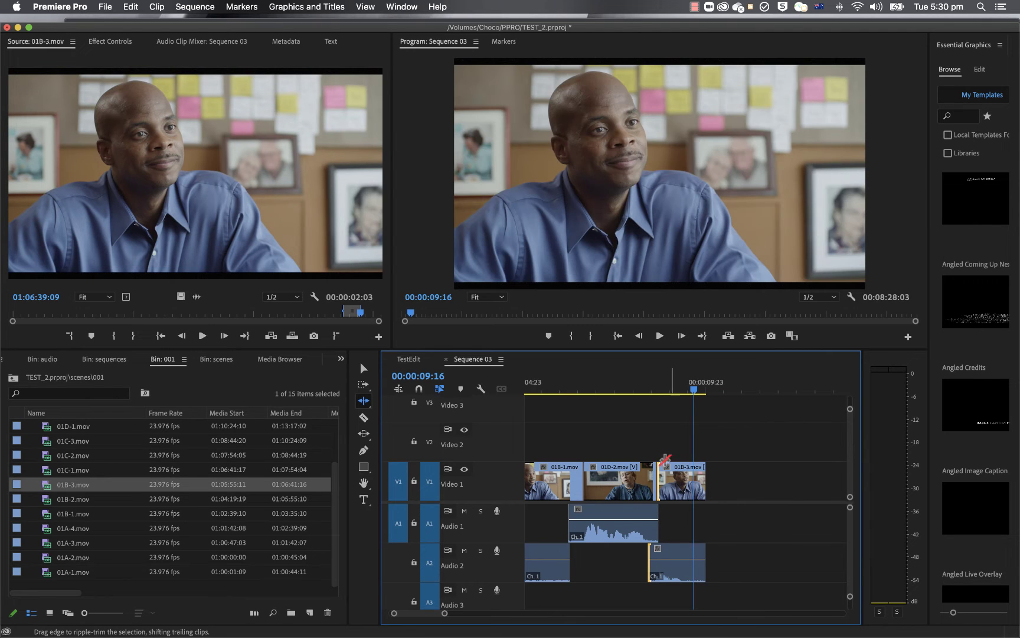
left_click(630, 383)
key("space")
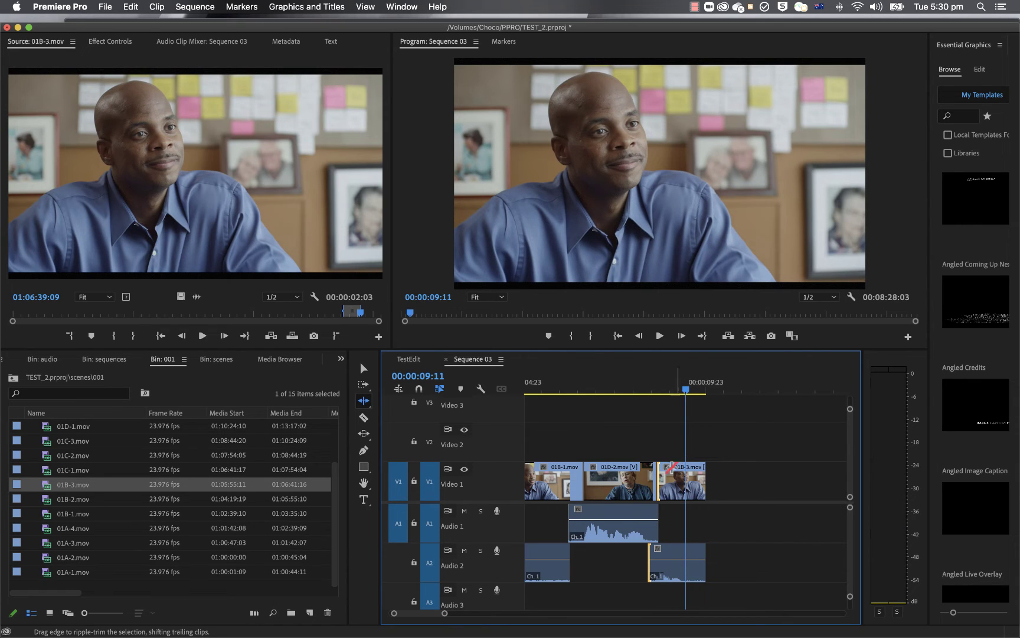
Roll only the video cut between 01D-2.mov and 01B-3.mov a few frames earlier, with Linked Selection off.
key("n")
left_click(653, 476)
left_click(439, 388)
left_click(650, 437)
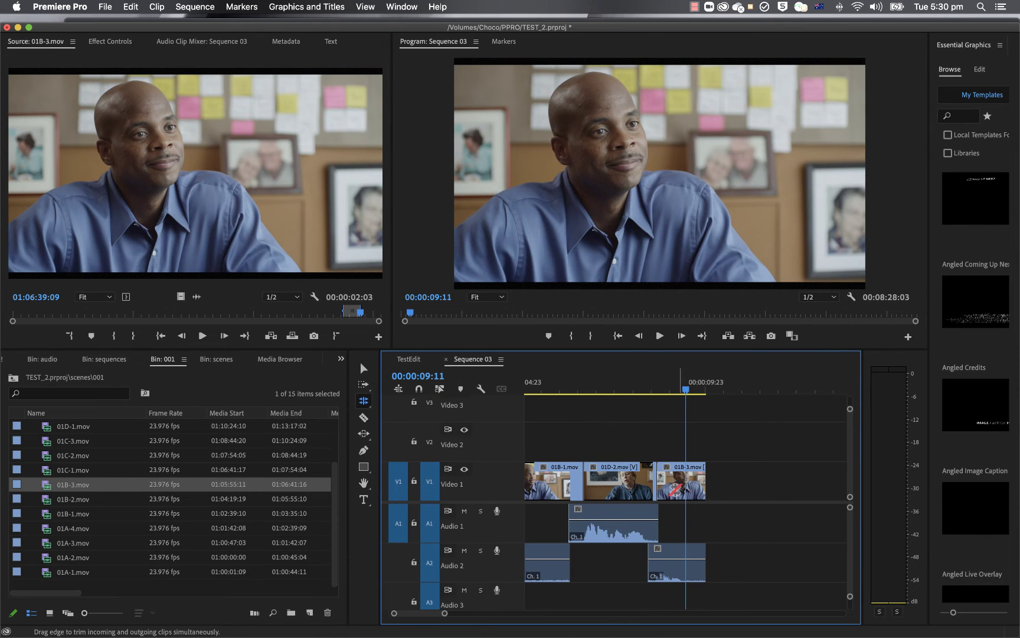
left_click_drag(658, 485, 649, 483)
Review the rolled cut in playback from 00:00:06:10 and return the playhead to 00:00:00:00.
left_click(575, 388)
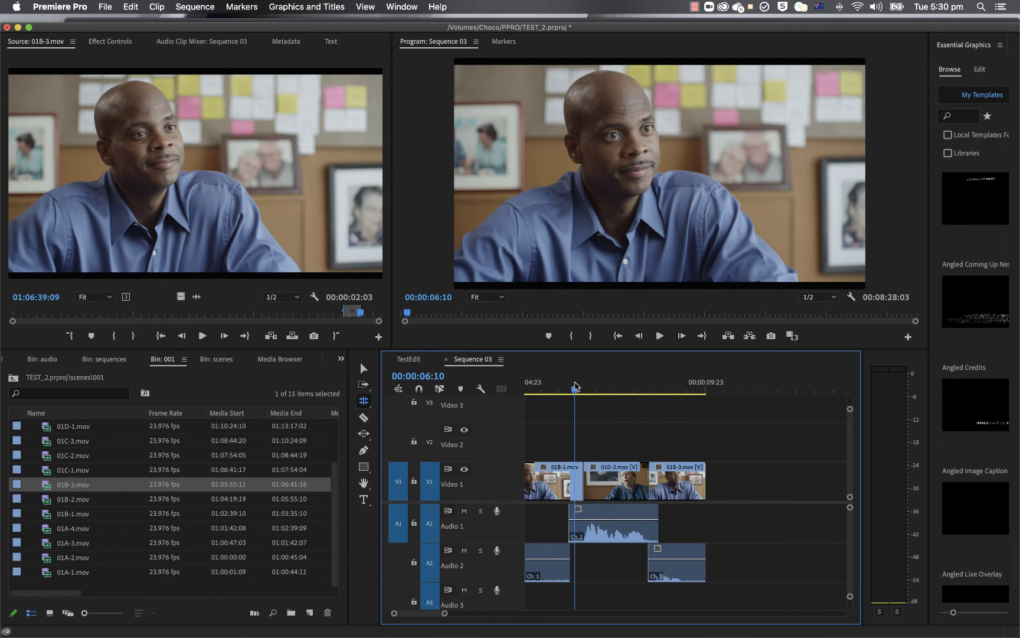
key("space")
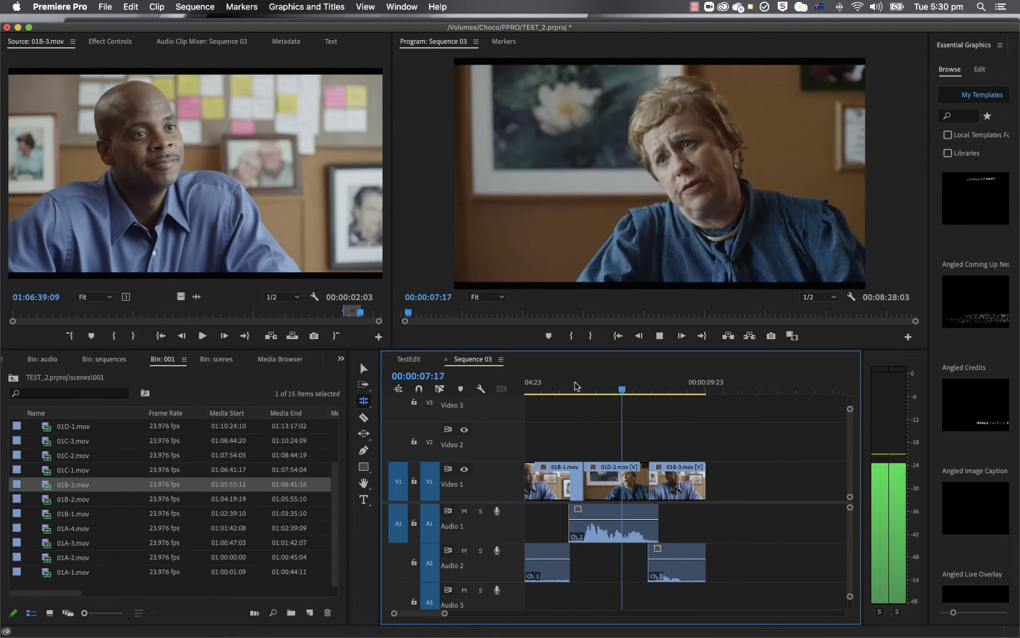
key("space")
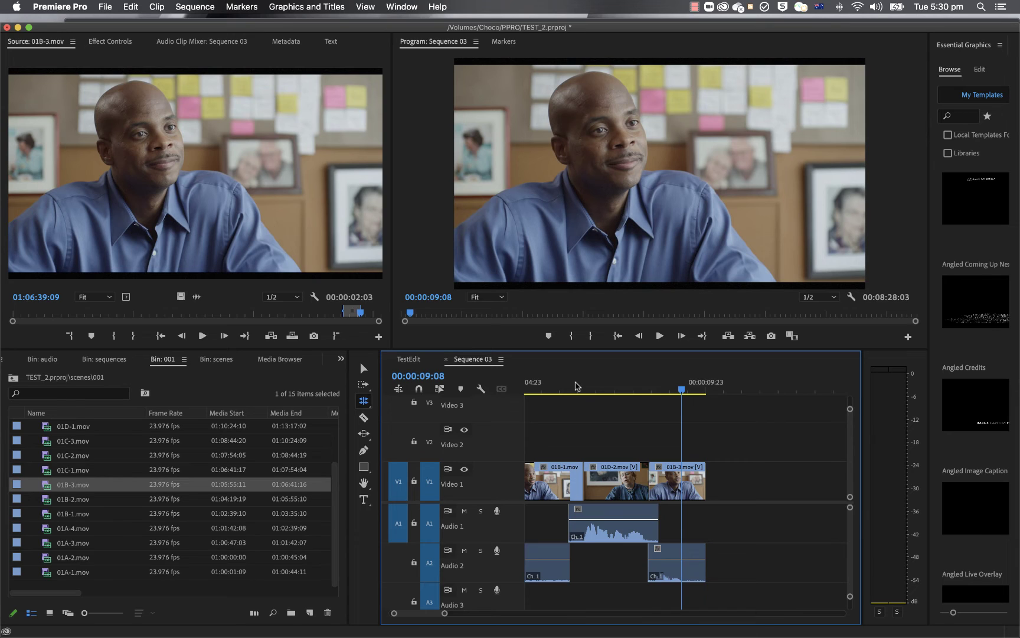
left_click_drag(680, 391, 405, 636)
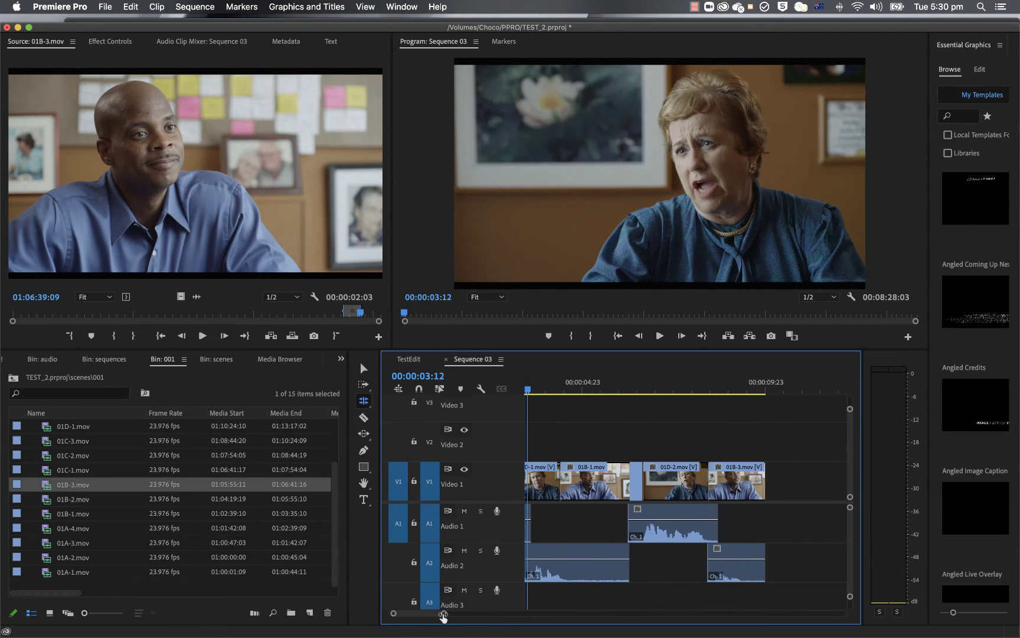
left_click(427, 374)
type("0")
key("Return")
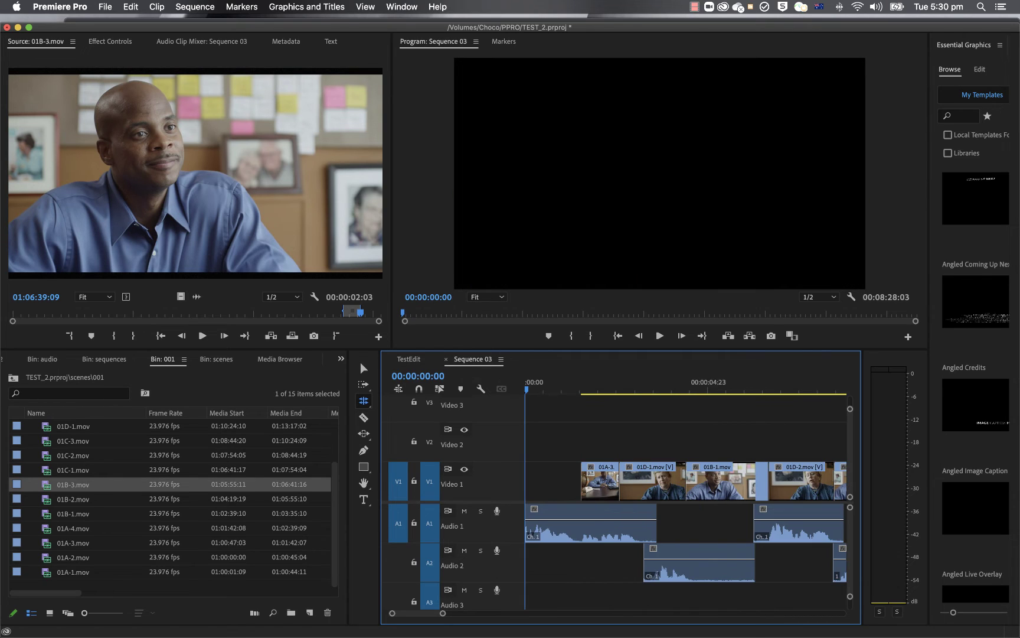
Open the TestEdit sequence and play it from the beginning to 00:00:27:00.
left_click(414, 361)
left_click(709, 421)
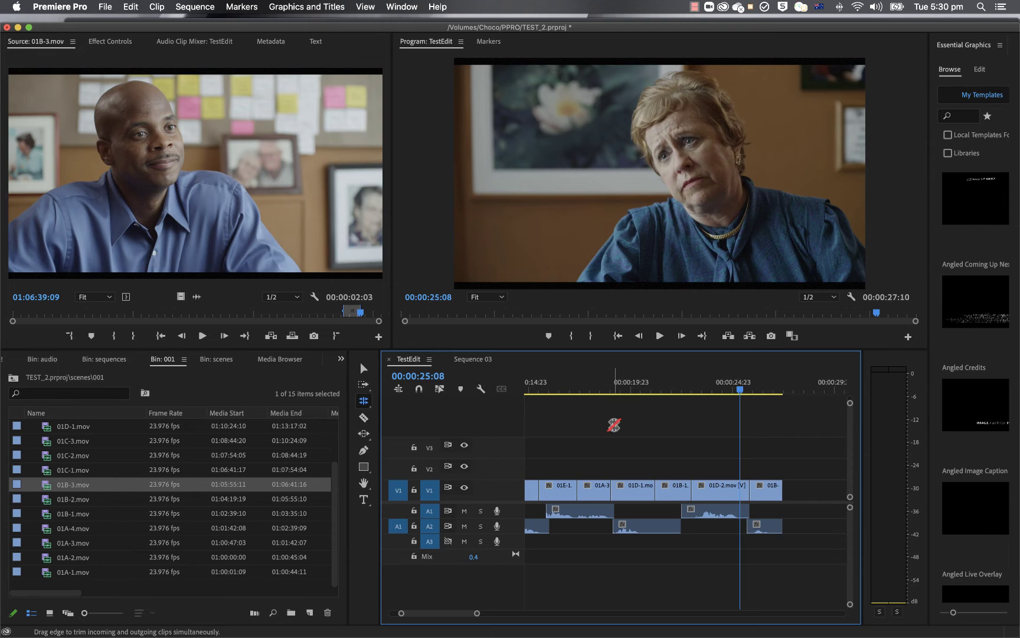
key("Home")
key("space")
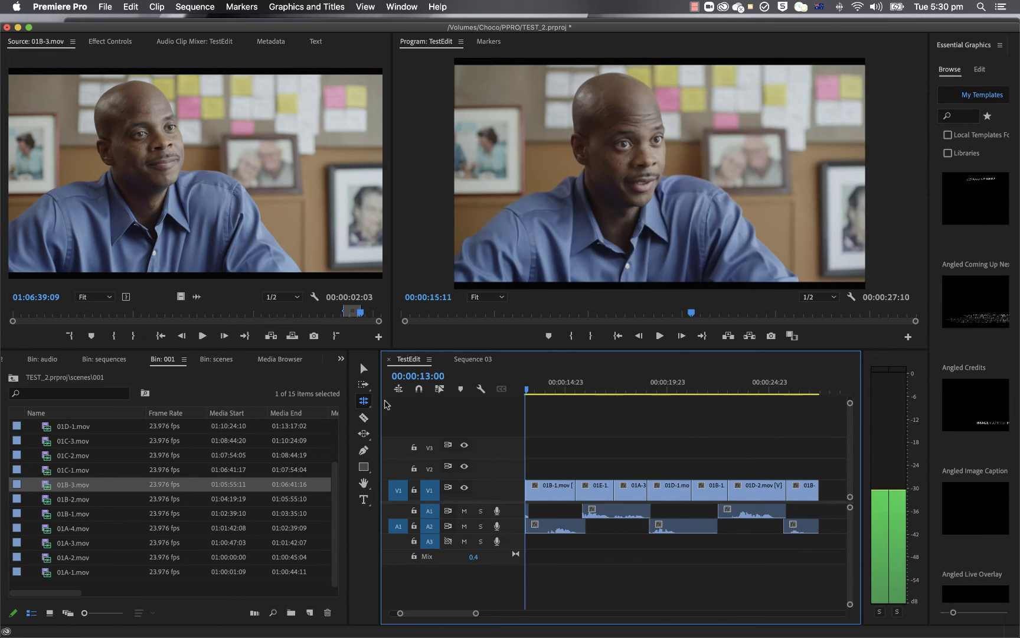
key("Home")
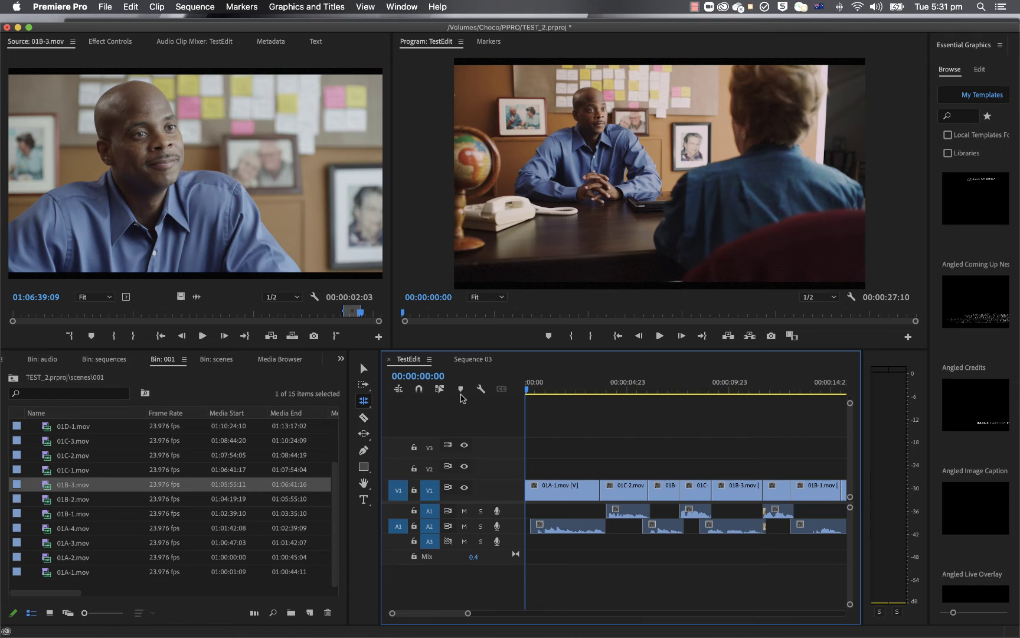
key("space")
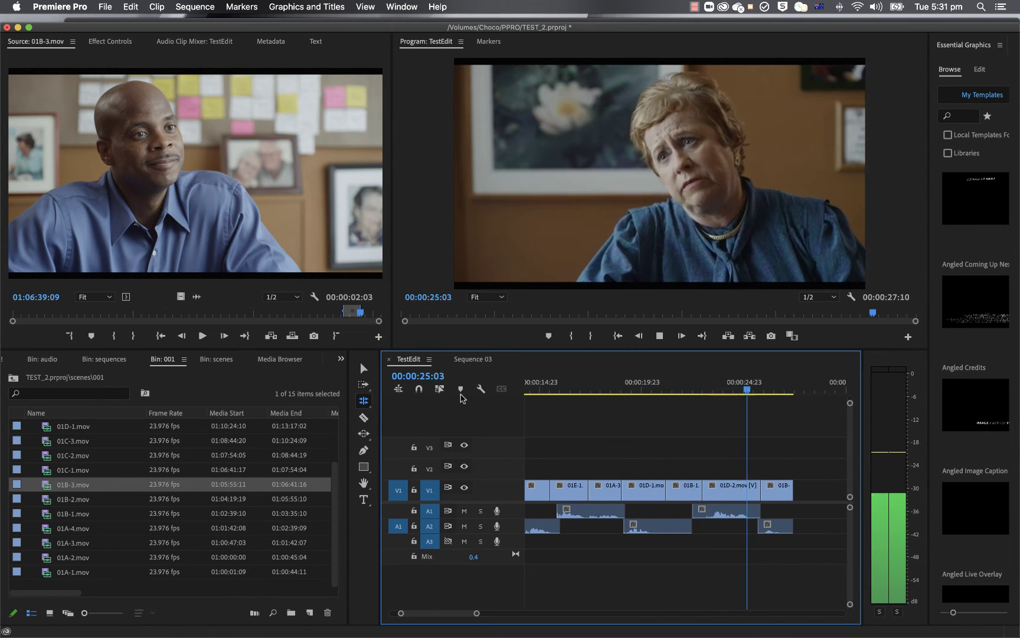
key("space")
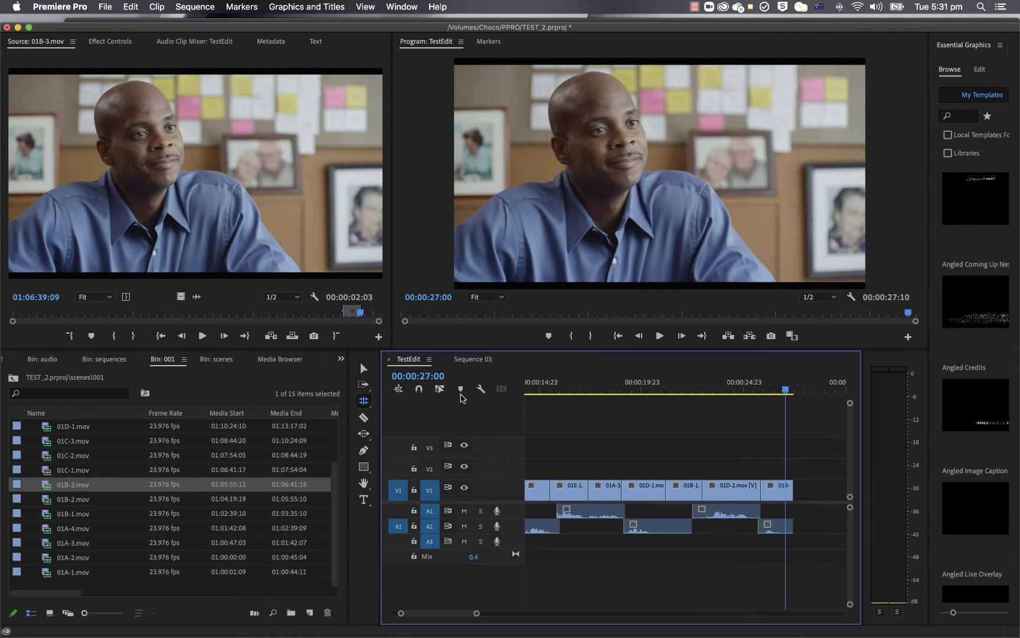
Move the TestEdit playhead to about 00:00:08:01 at the 01C-2.mov clip after 01B-1.mov, and expand all tracks.
left_click_drag(479, 617, 488, 616)
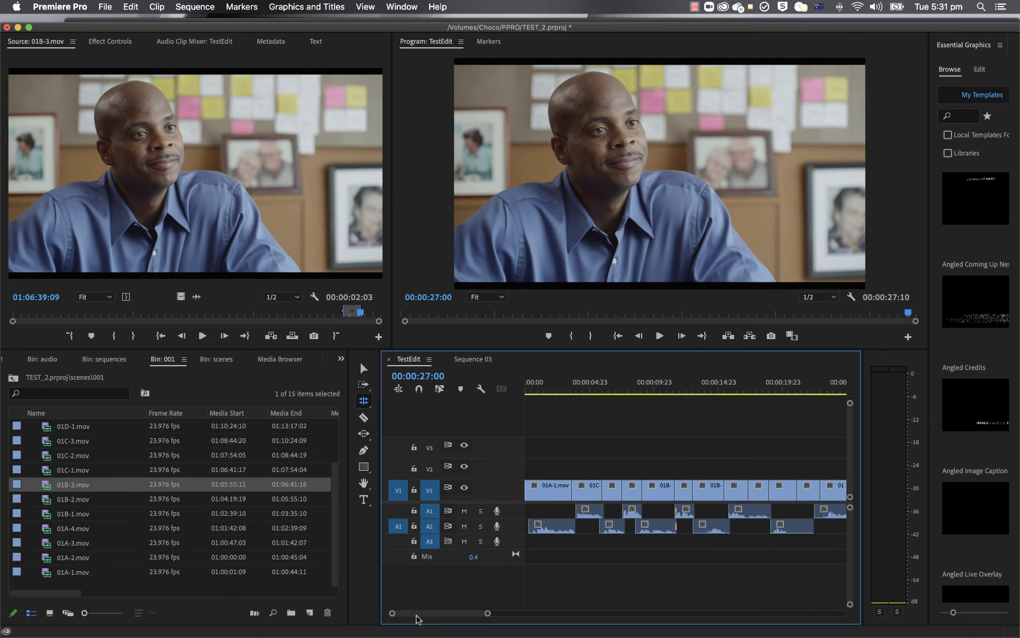
left_click(585, 388)
left_click_drag(585, 387, 630, 392)
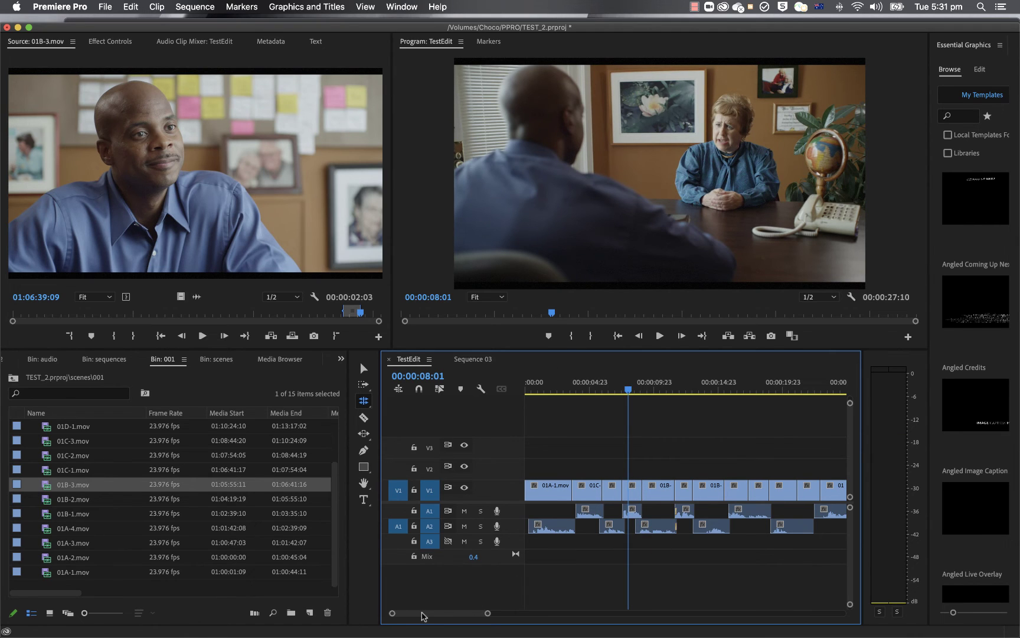
left_click_drag(396, 615, 423, 615)
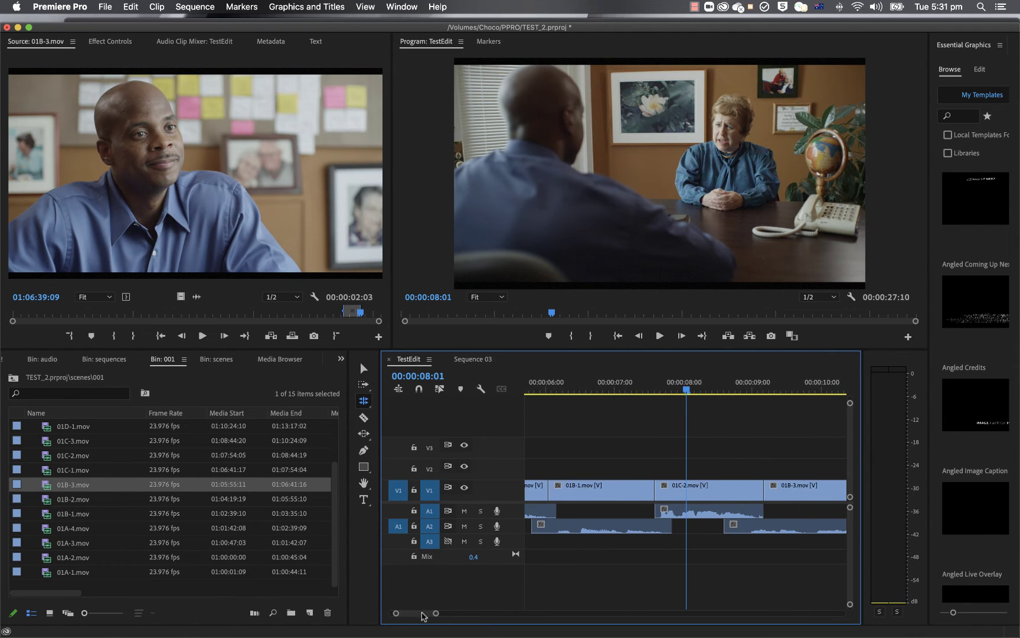
left_click(483, 389)
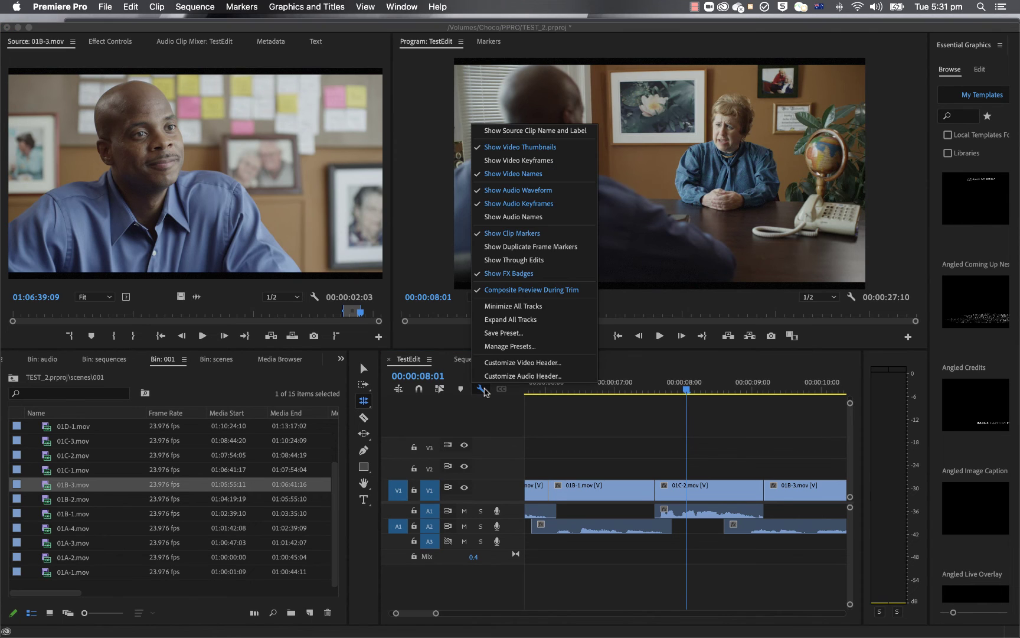
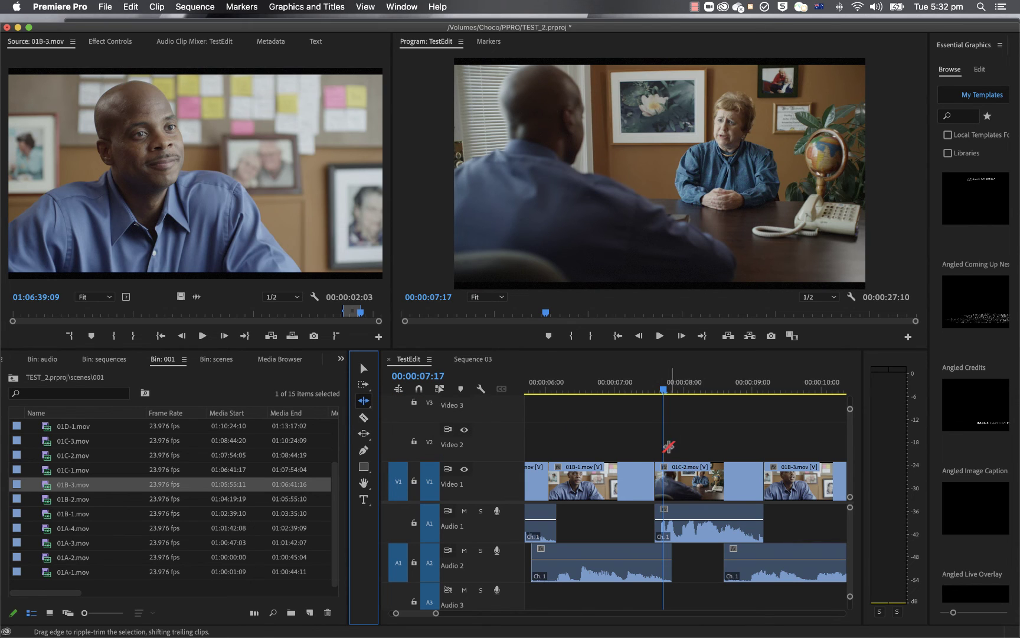
With Linked Selection on, ripple-extend the start of 01C-2.mov after 01B-1.mov and its A1 audio by about 3 frames.
left_click(439, 388)
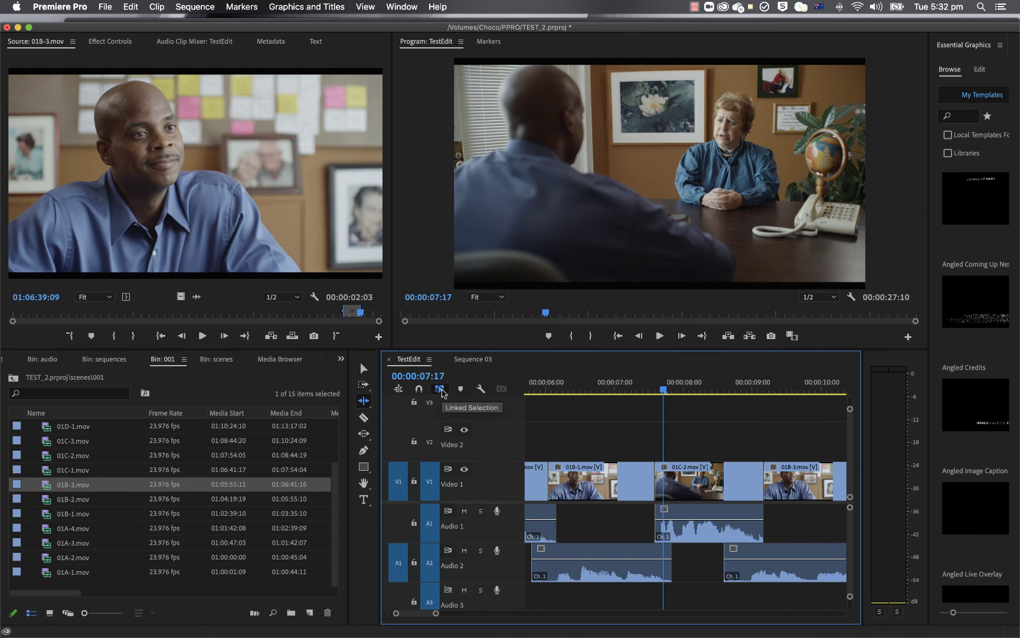
left_click(651, 469)
left_click(668, 470)
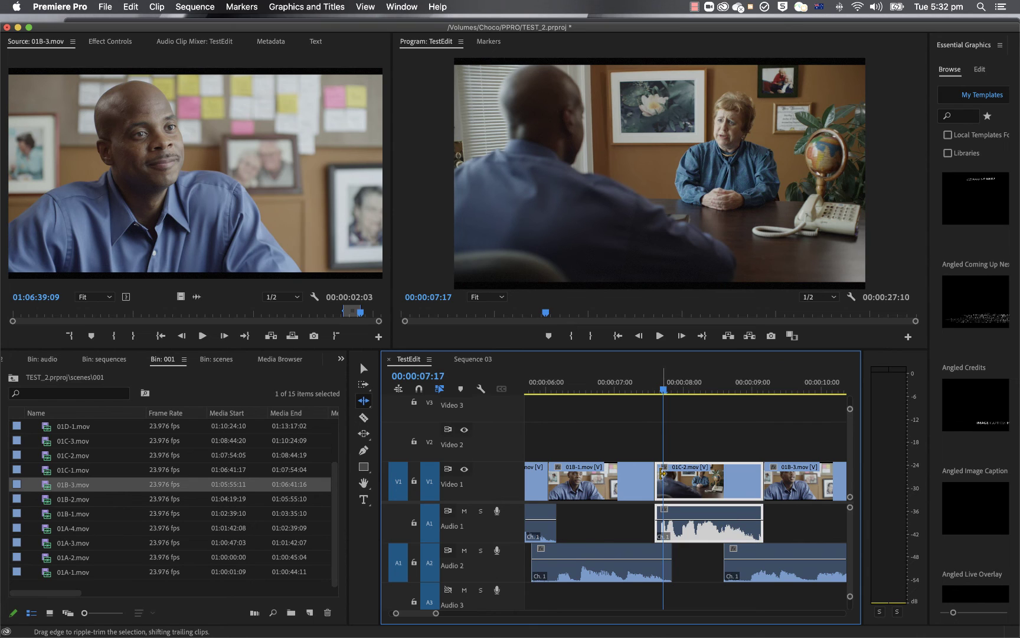
left_click_drag(657, 472, 645, 473)
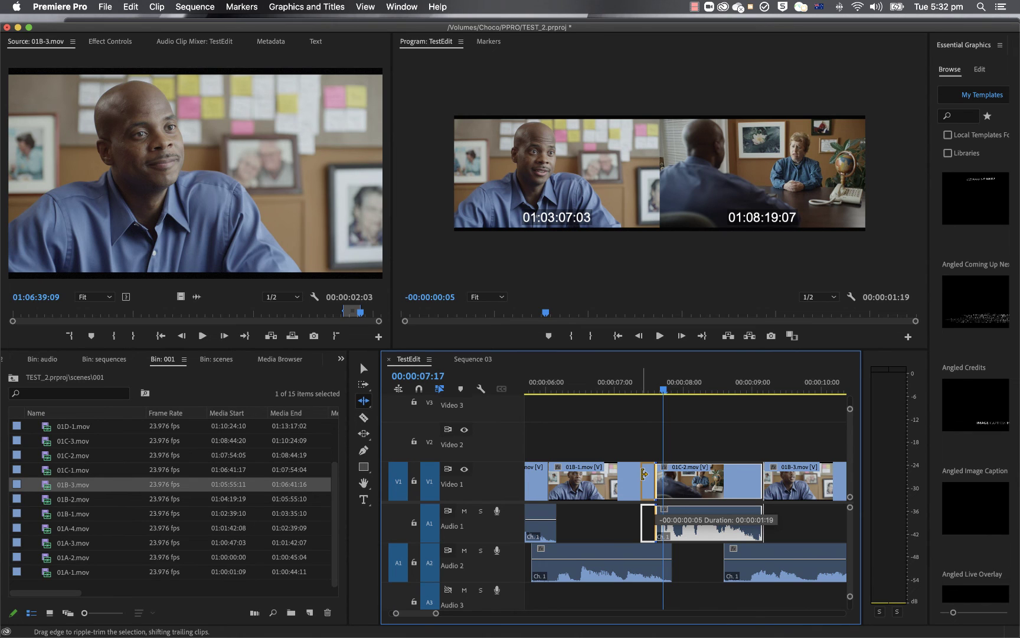
left_click_drag(645, 474, 648, 472)
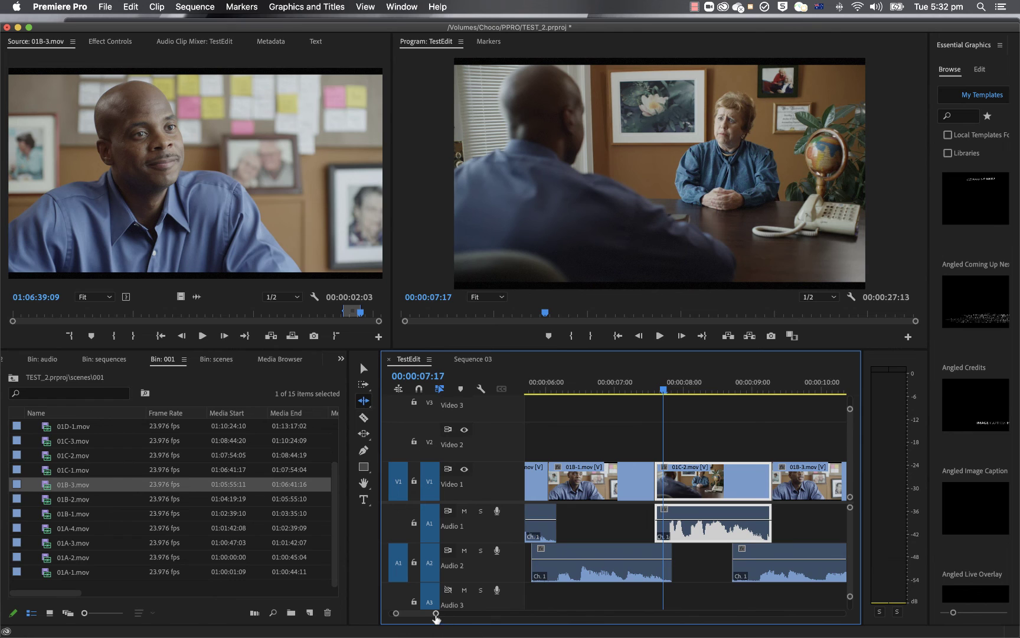
Play the sequence from 00:00:06:18 to about 00:00:09:04 to check the rippled cut from 01B-1.mov to 01C-2.mov.
left_click_drag(436, 614, 415, 617)
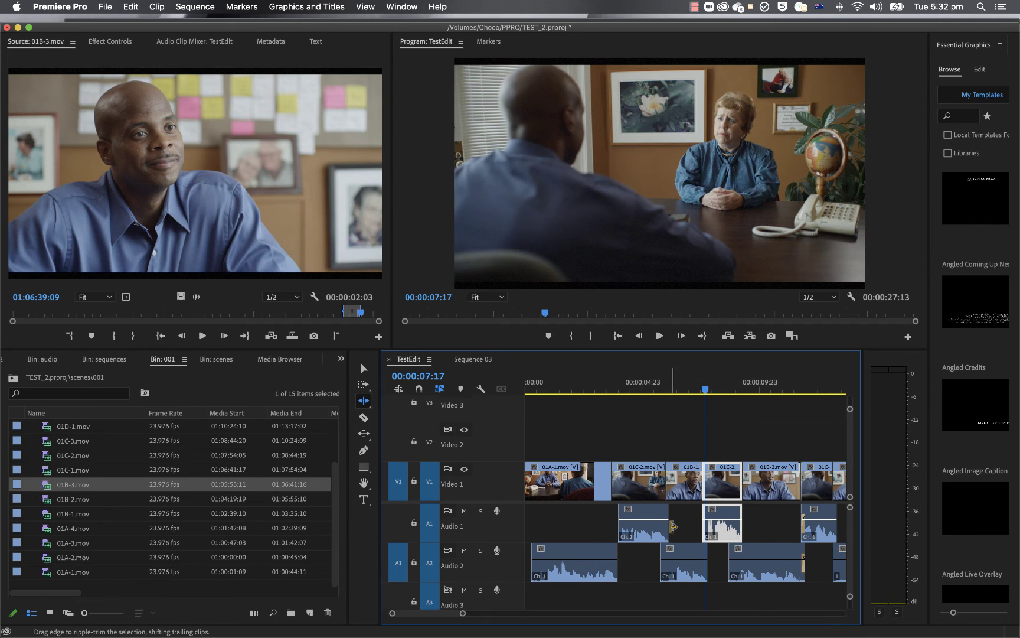
left_click(689, 388)
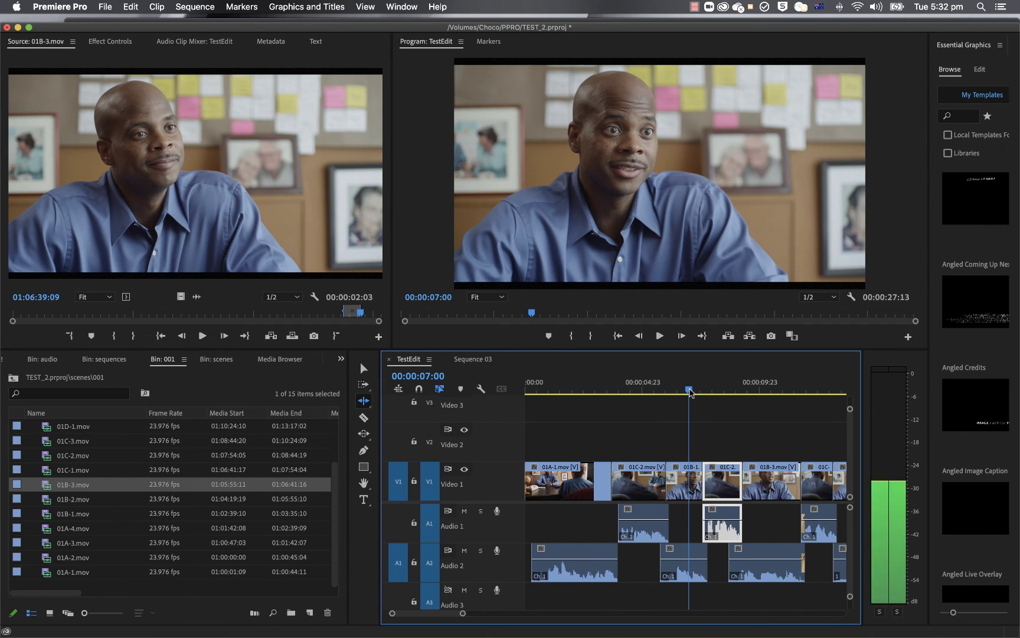
left_click_drag(689, 392, 683, 391)
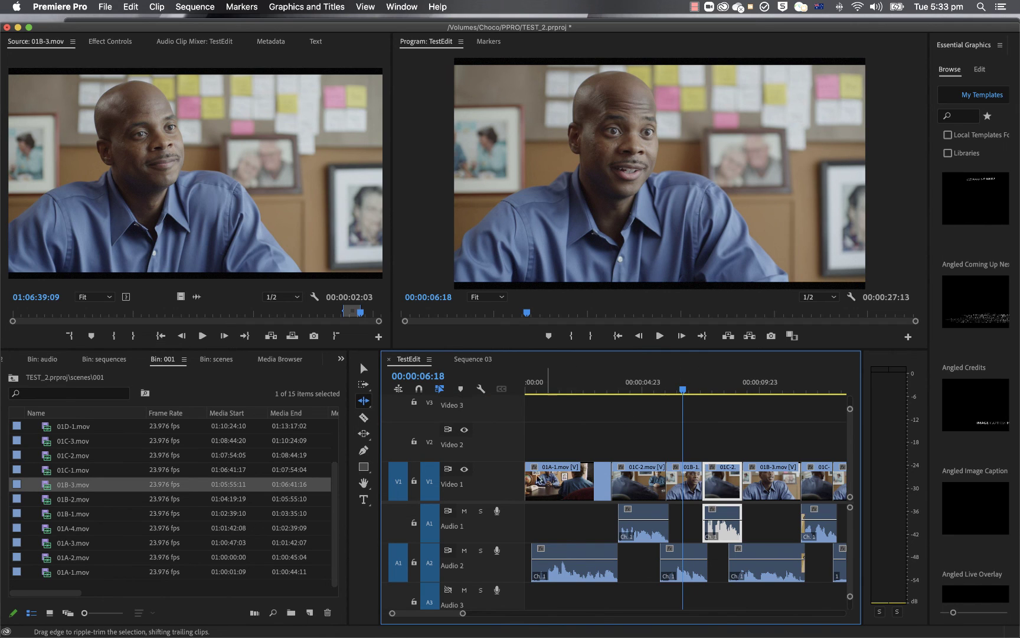
key("space")
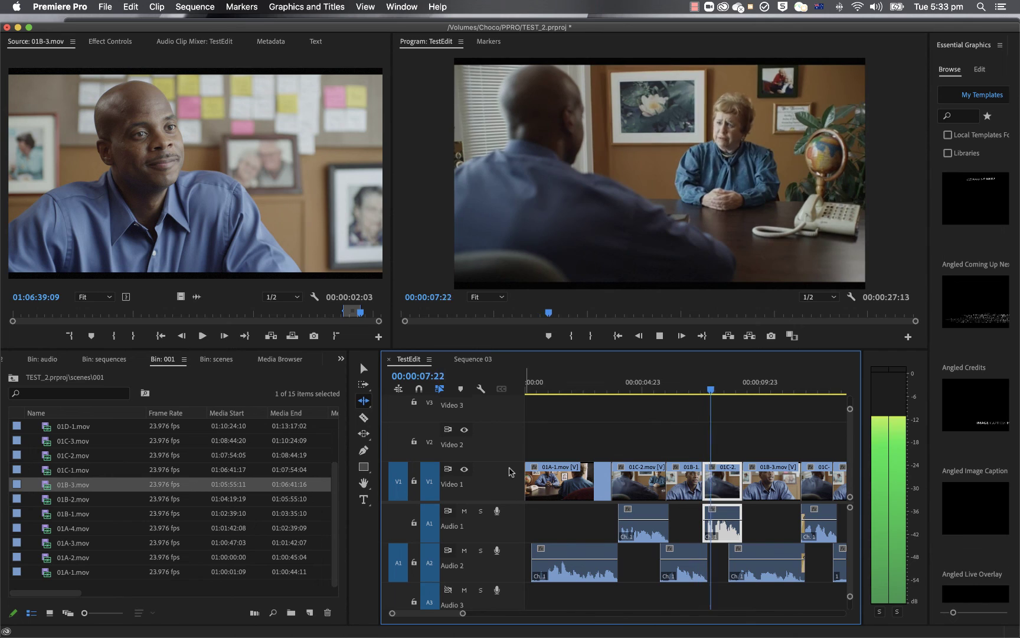
key("space")
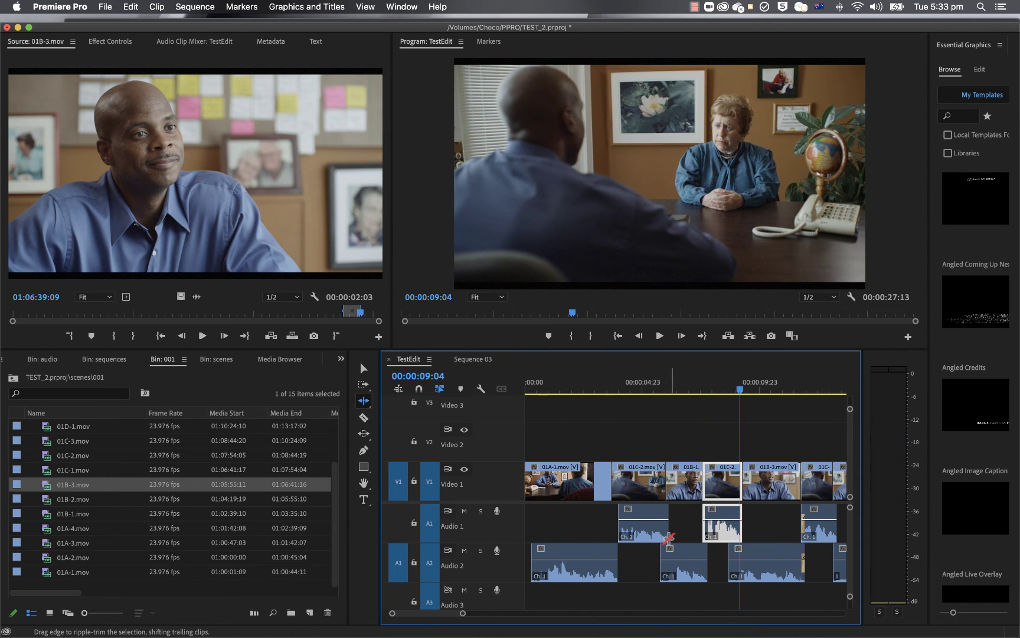
With Linked Selection off, use the Rolling Edit tool to extend only the end of 01B-1.mov's A2 audio a few frames later.
key("n")
left_click(707, 567)
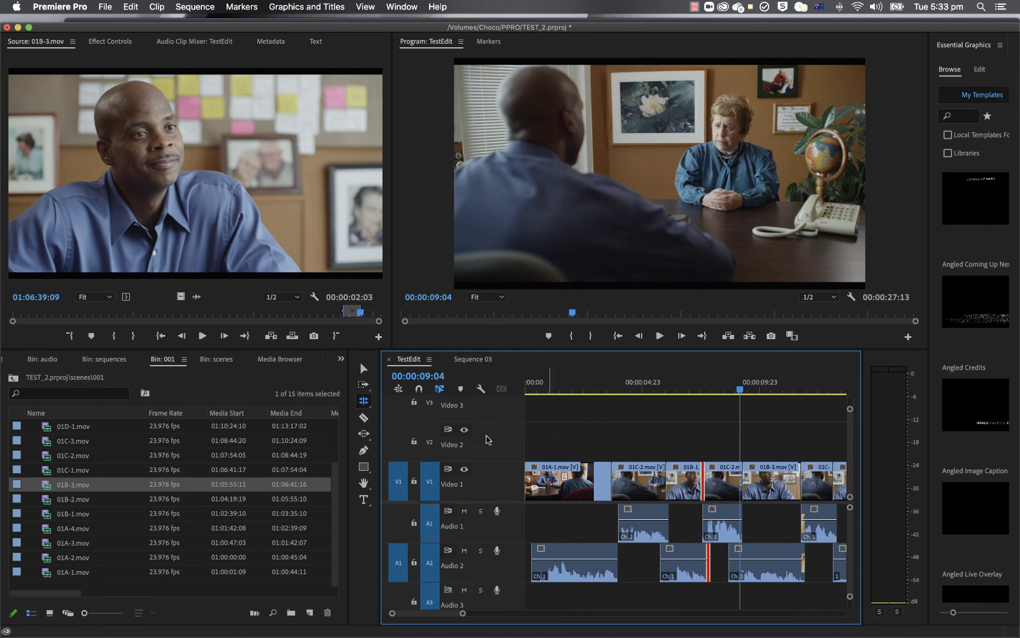
left_click(439, 388)
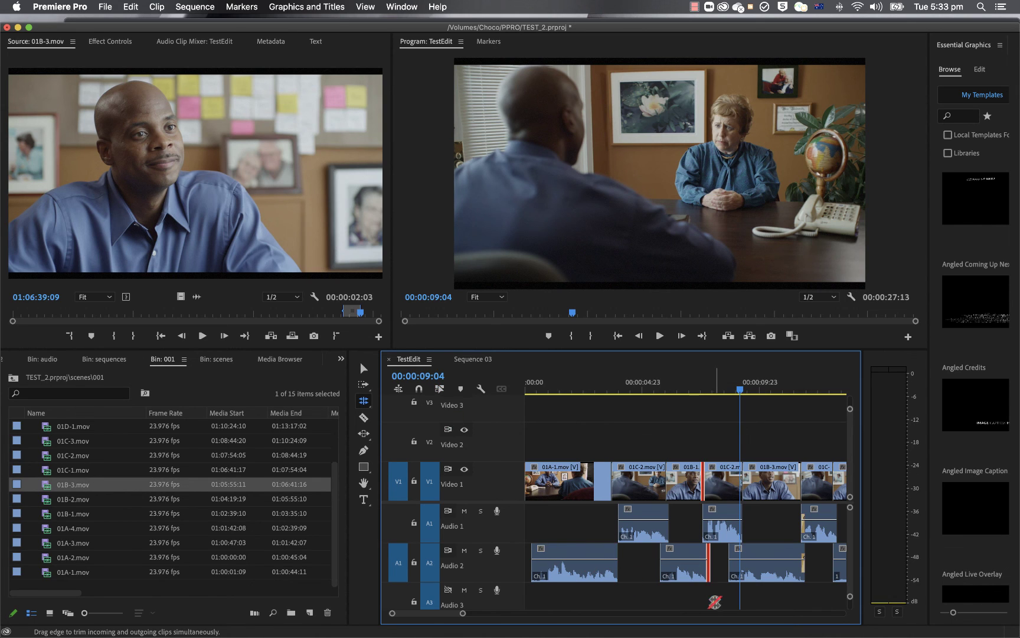
left_click(708, 568)
left_click_drag(708, 568, 714, 568)
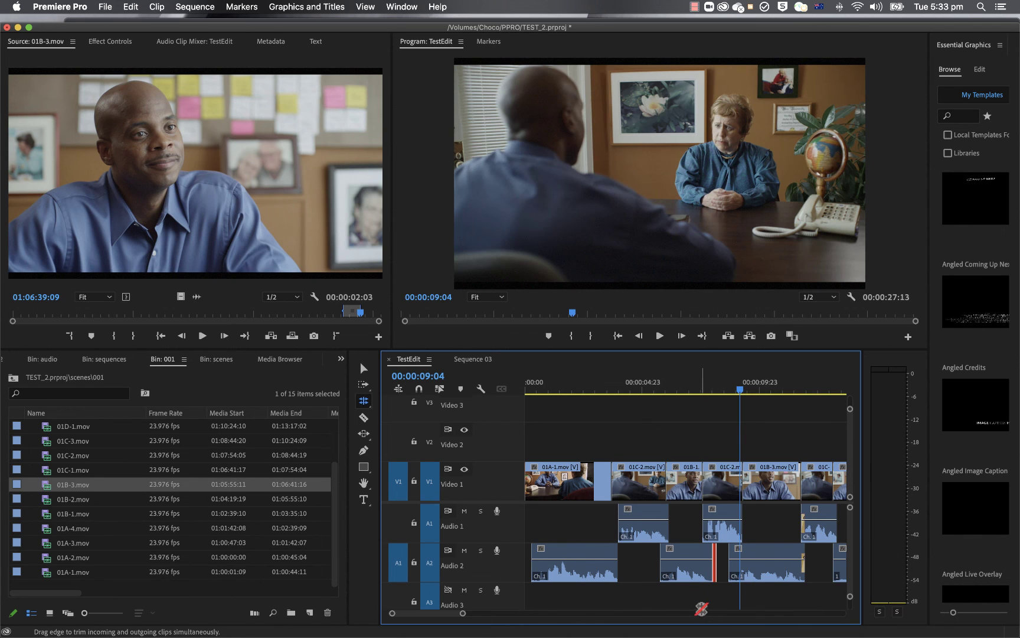
Play the sequence from 00:00:05:17 to about 00:00:09:01 to check the extended A2 audio.
left_click(660, 388)
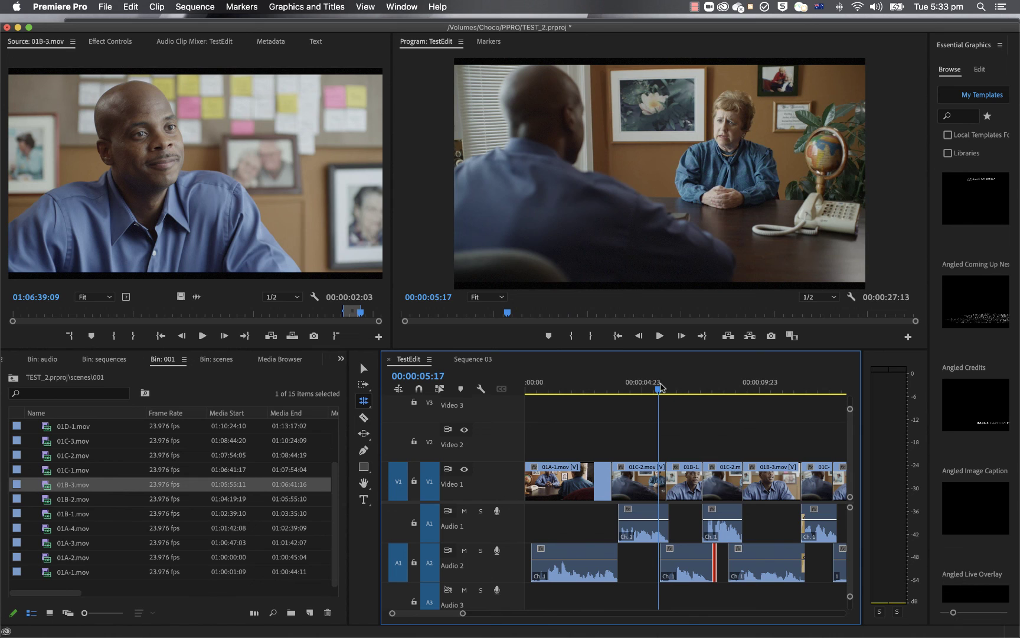
key("space")
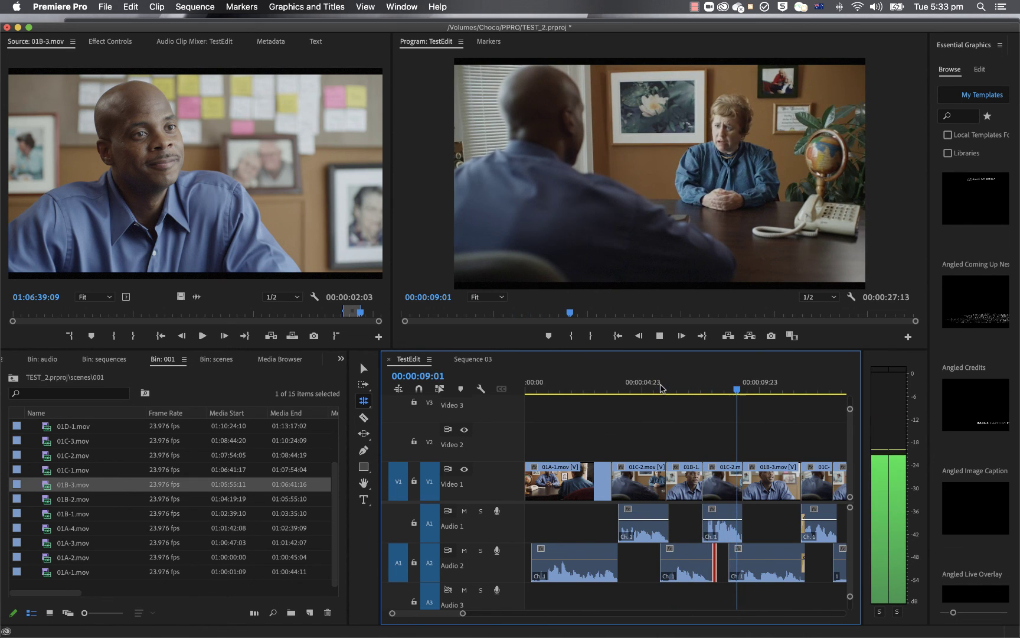
key("space")
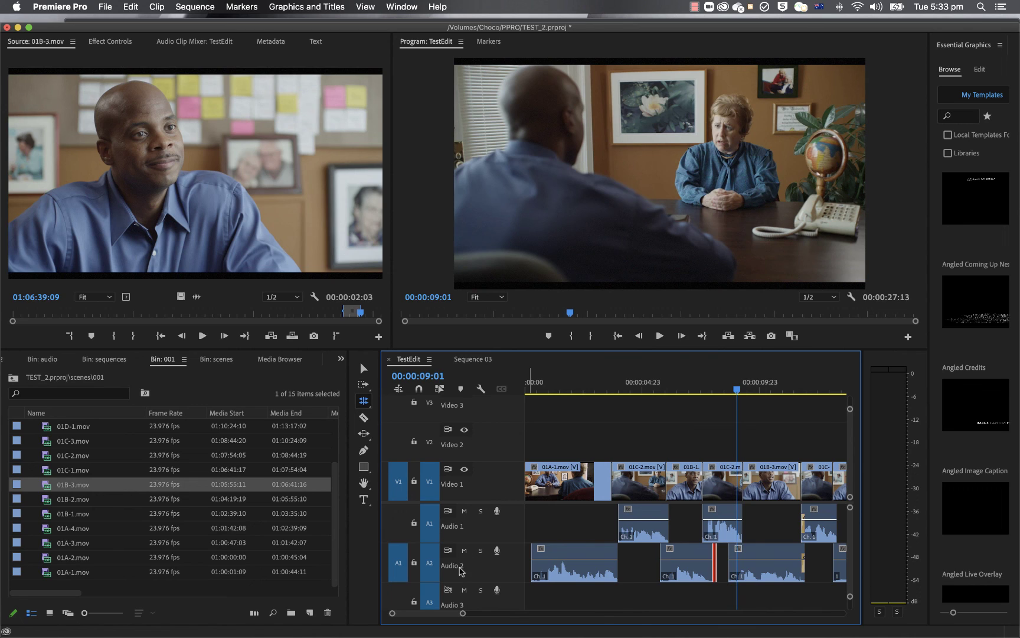
Solo Audio 1 and play from about 00:00:07:04 to 00:00:08:02 to listen to the start of the 01C-2.mov audio.
left_click(481, 511)
left_click(706, 393)
left_click_drag(459, 614, 430, 614)
left_click(632, 393)
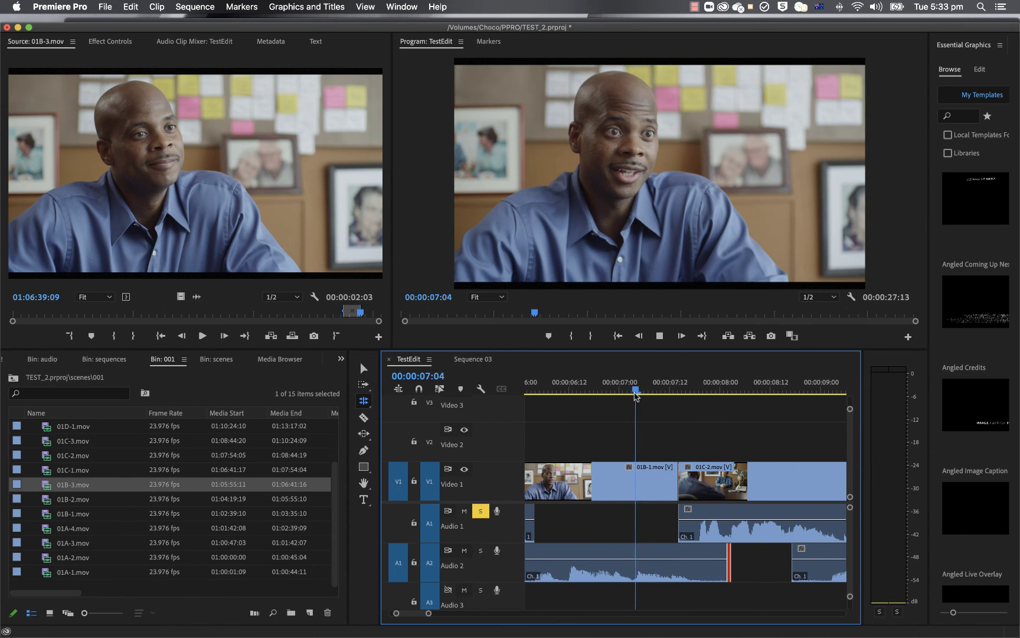
key("space")
key("space")
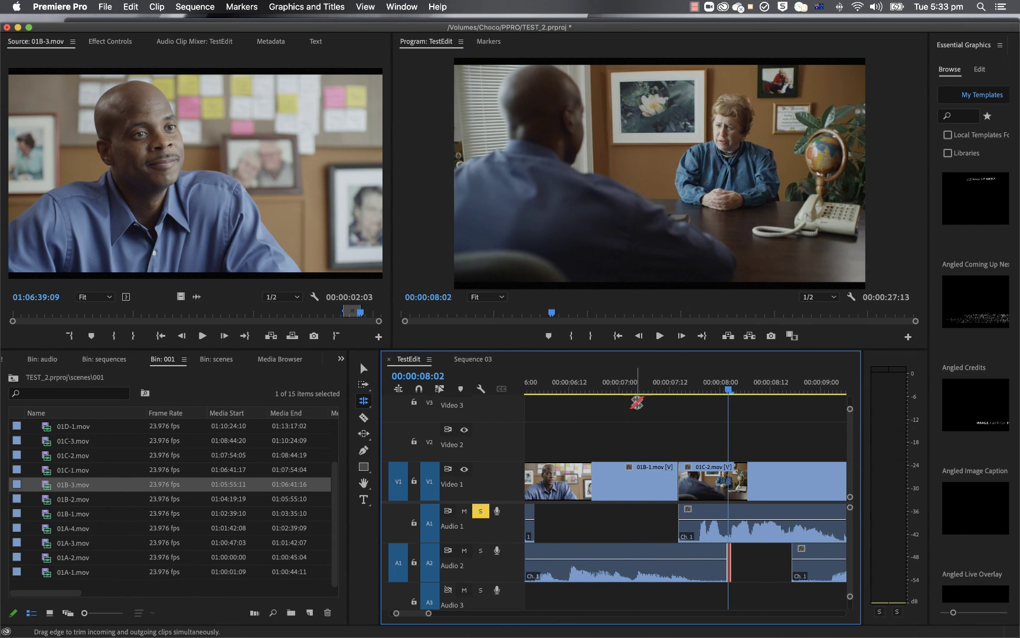
Trim about 1 frame off the start of 01C-2.mov's A1 audio and check it in playback up to about 00:00:08:23.
left_click(679, 530)
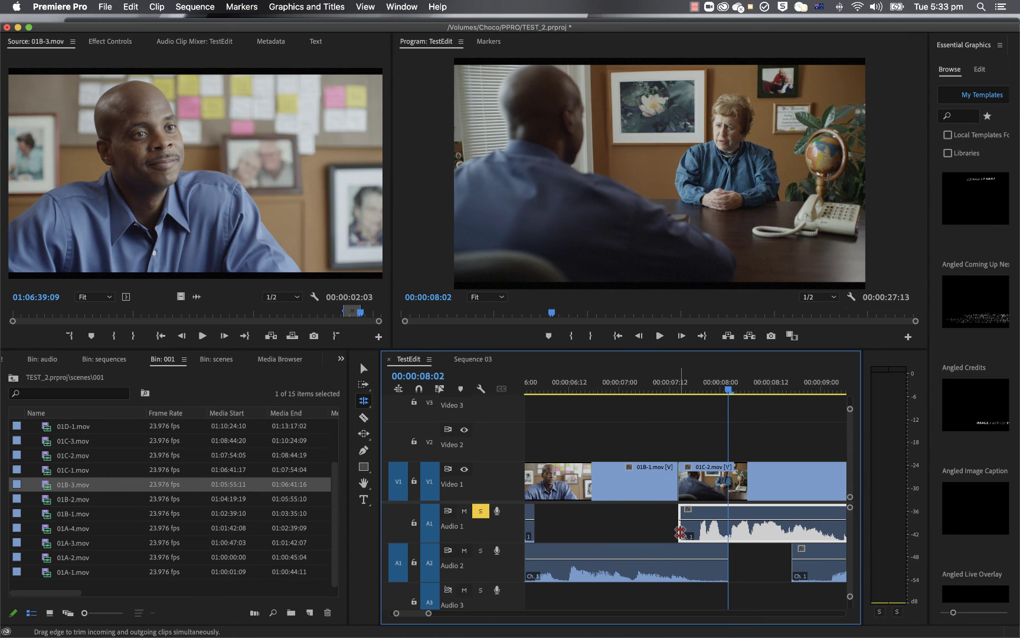
left_click_drag(680, 531, 662, 566)
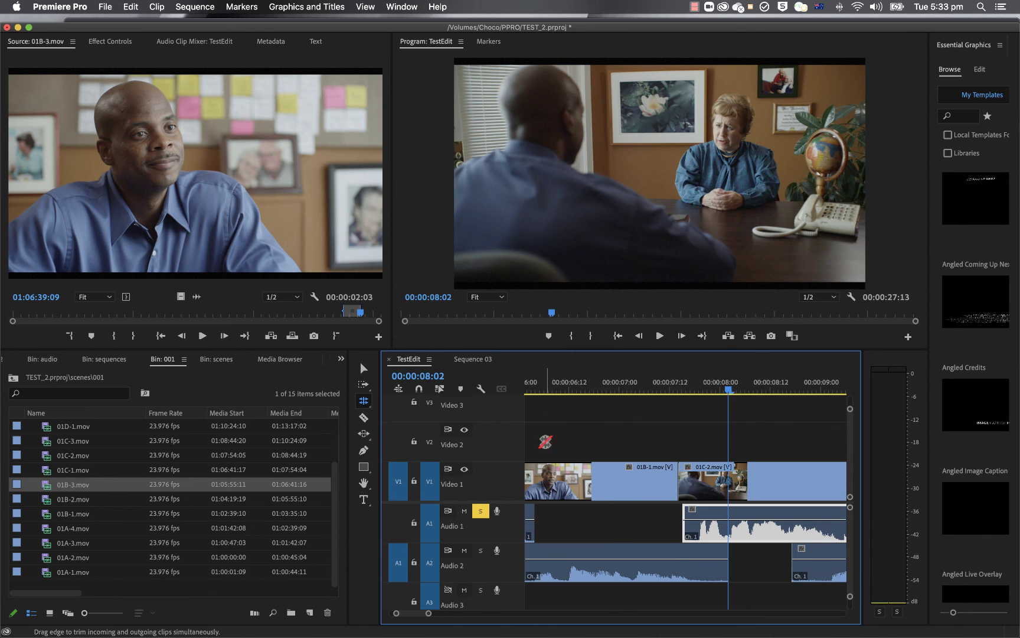
left_click(565, 388)
key("space")
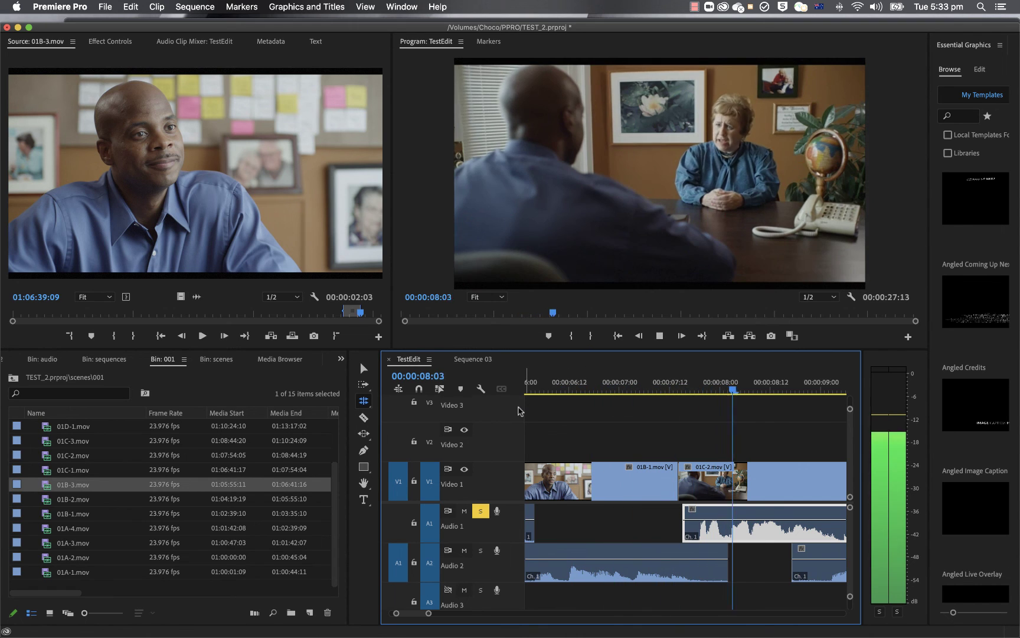
key("space")
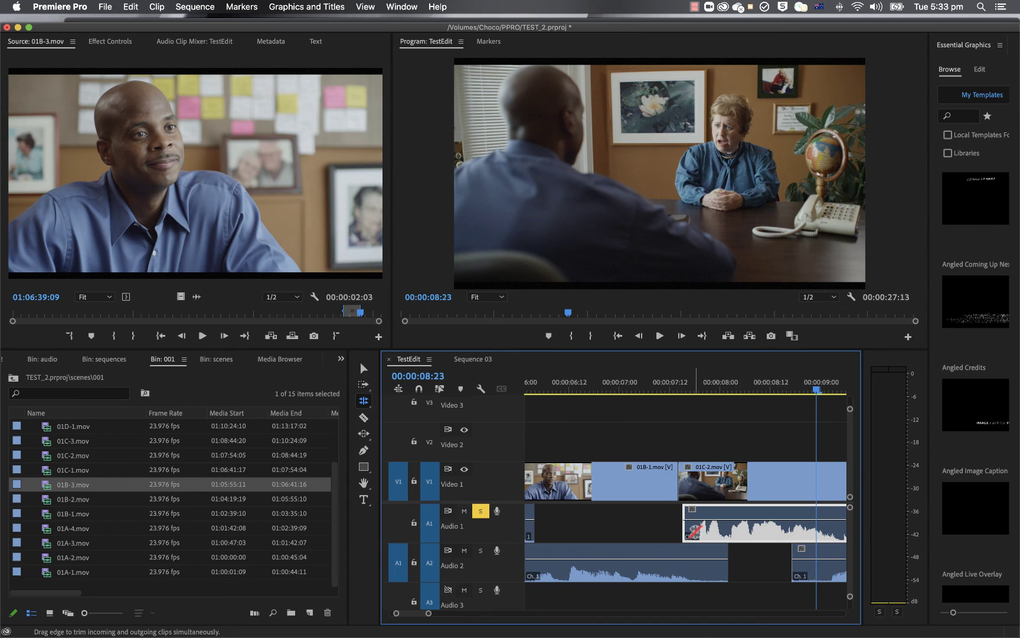
Apply the default Constant Power transition to the start of 01C-2.mov's A1 audio and set its duration to 4 frames.
right_click(682, 531)
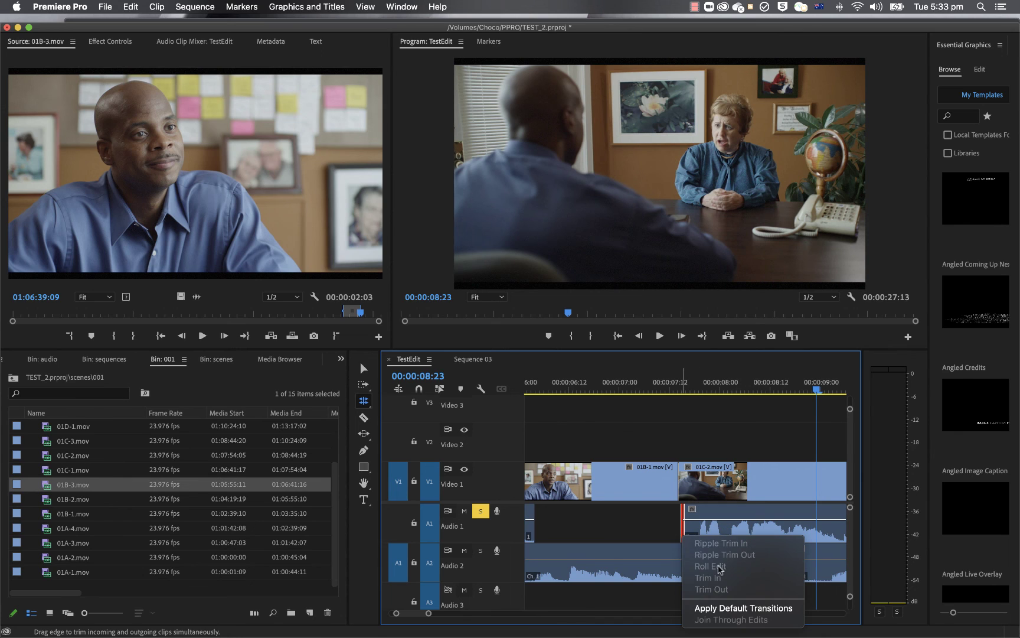
left_click(719, 612)
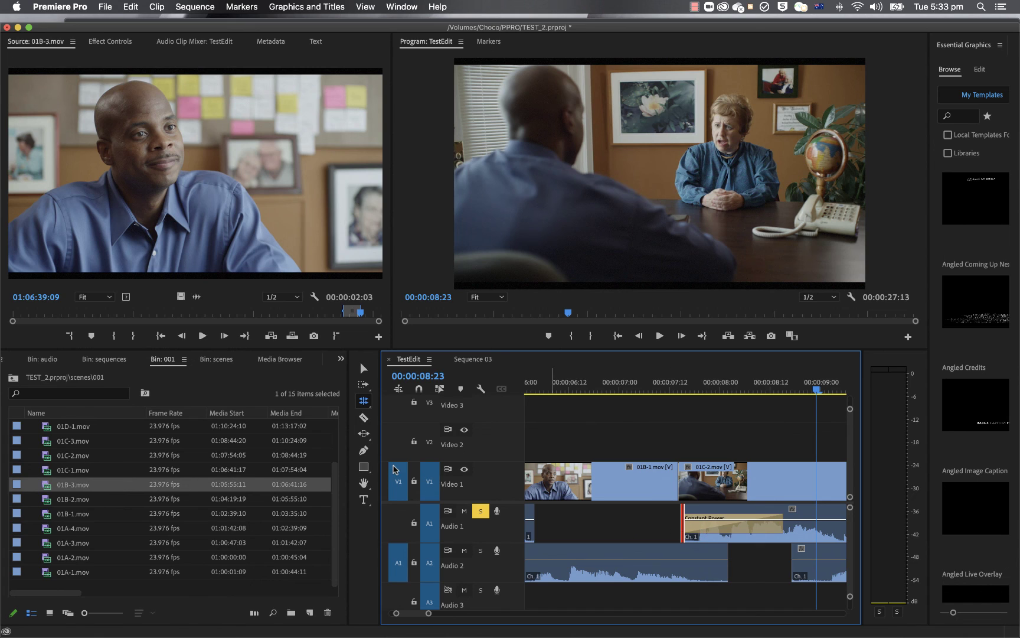
left_click(363, 368)
left_click(722, 525)
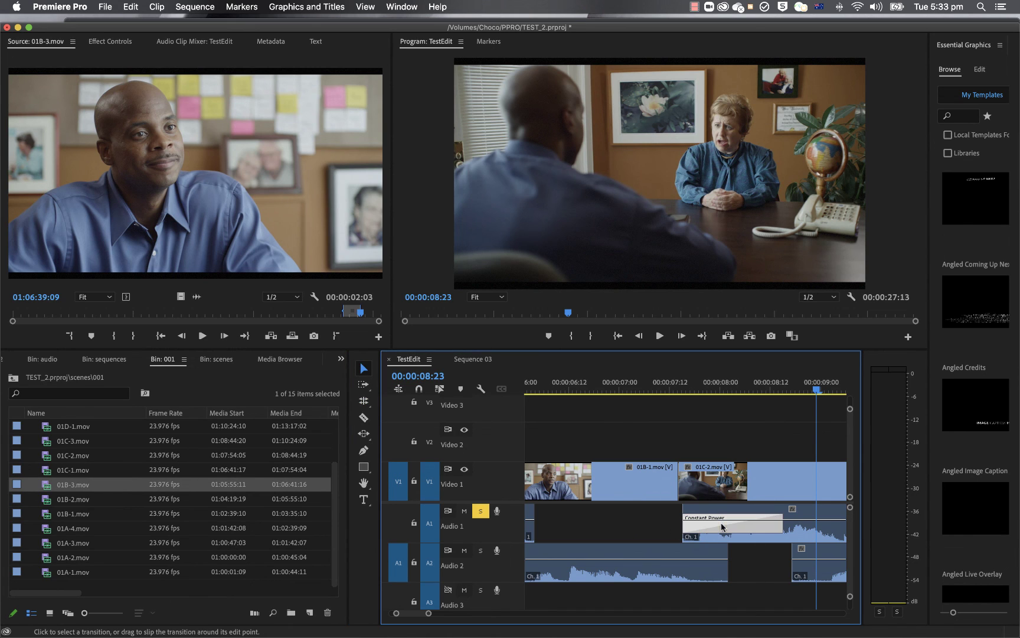
double_click(722, 525)
type("4")
left_click(566, 328)
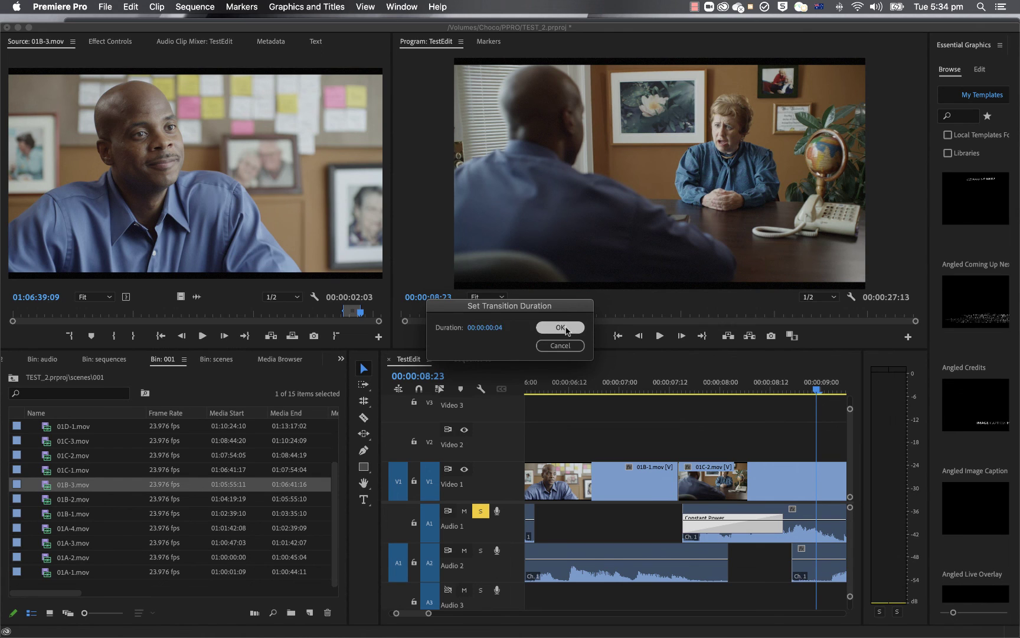
Try extending the faded start of 01C-2.mov's A1 audio about 1 frame earlier, and trim it back.
left_click(666, 384)
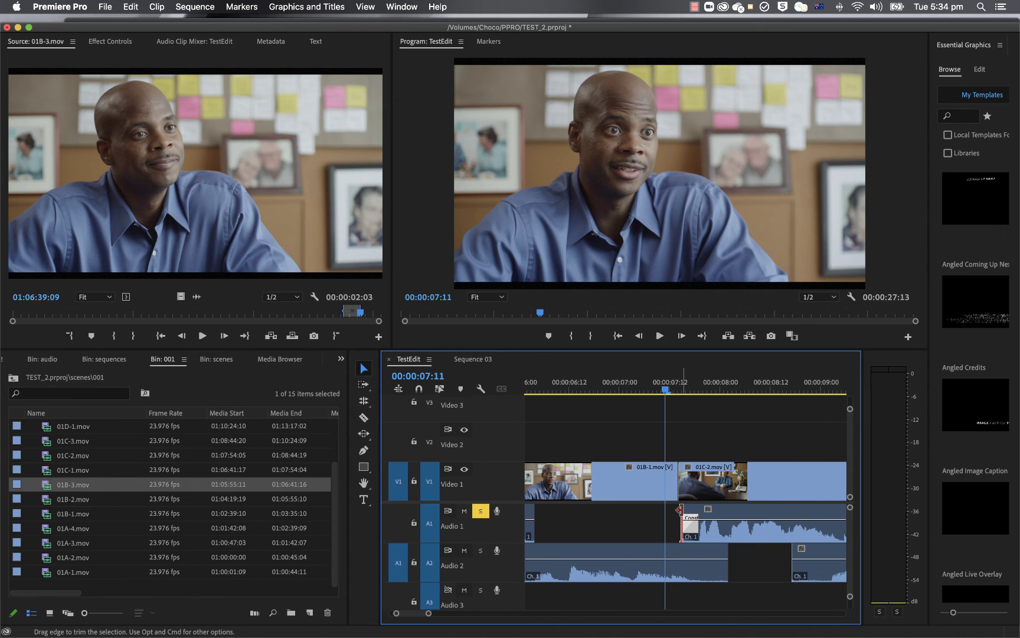
left_click_drag(680, 509, 679, 510)
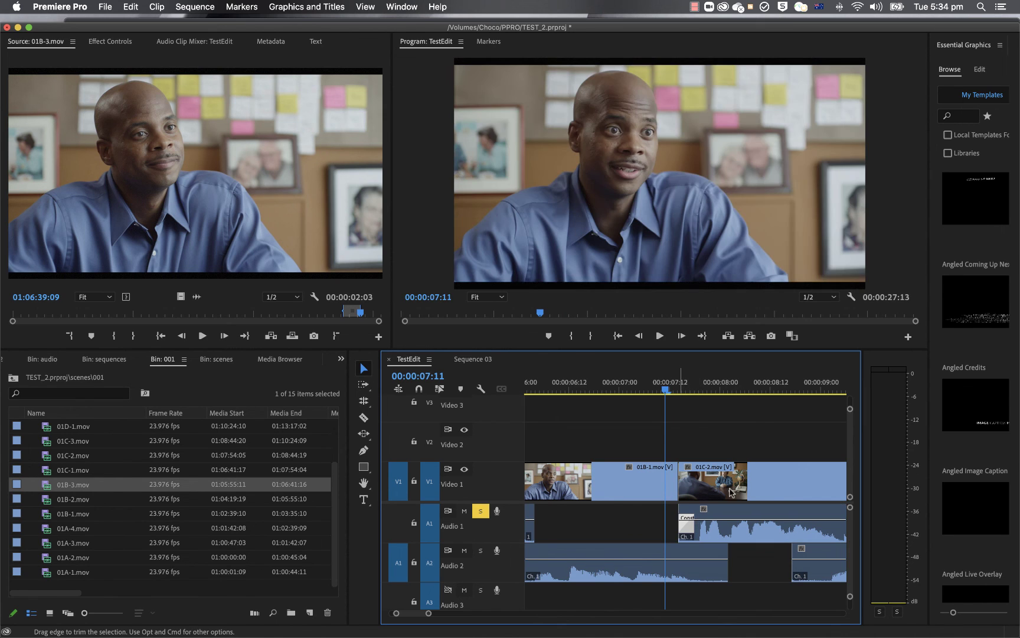
left_click(624, 532)
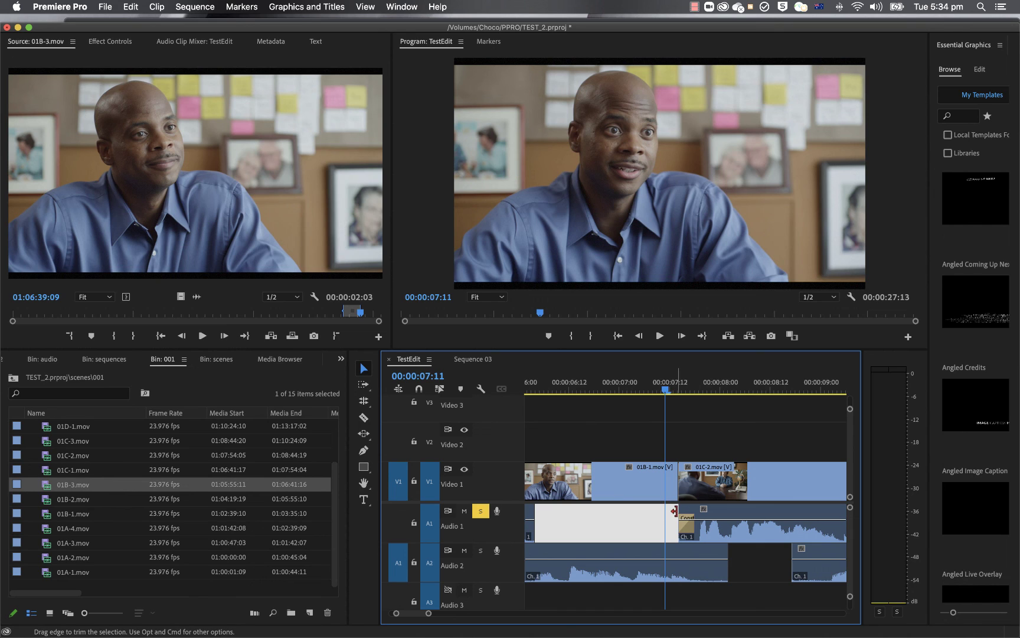
left_click_drag(683, 510, 685, 510)
Play the sequence from 00:00:06:19 to listen to the 4-frame fade on the soloed A1 audio.
left_click(599, 387)
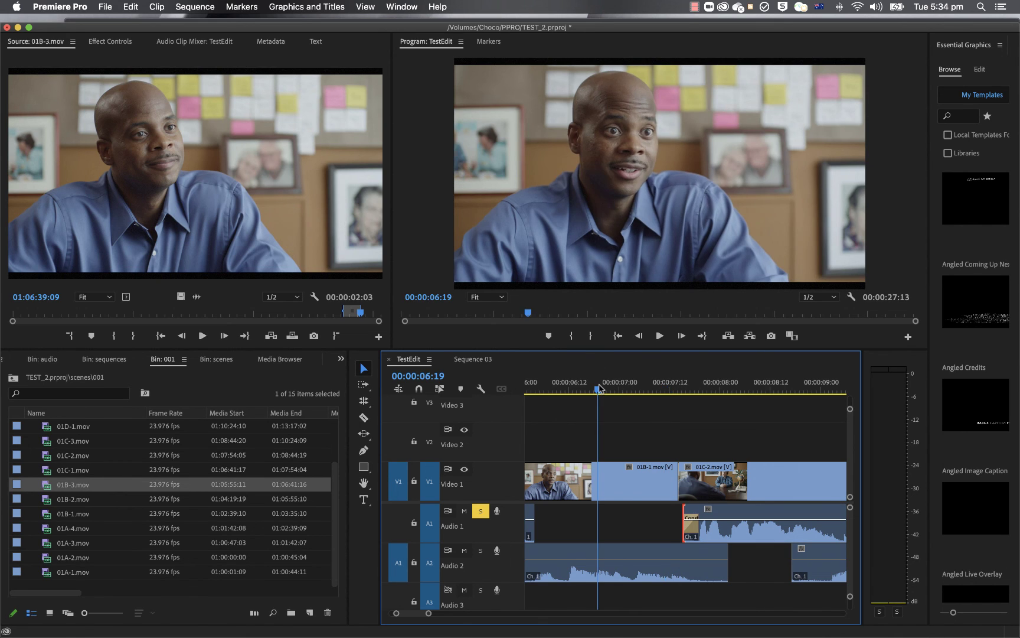
key("space")
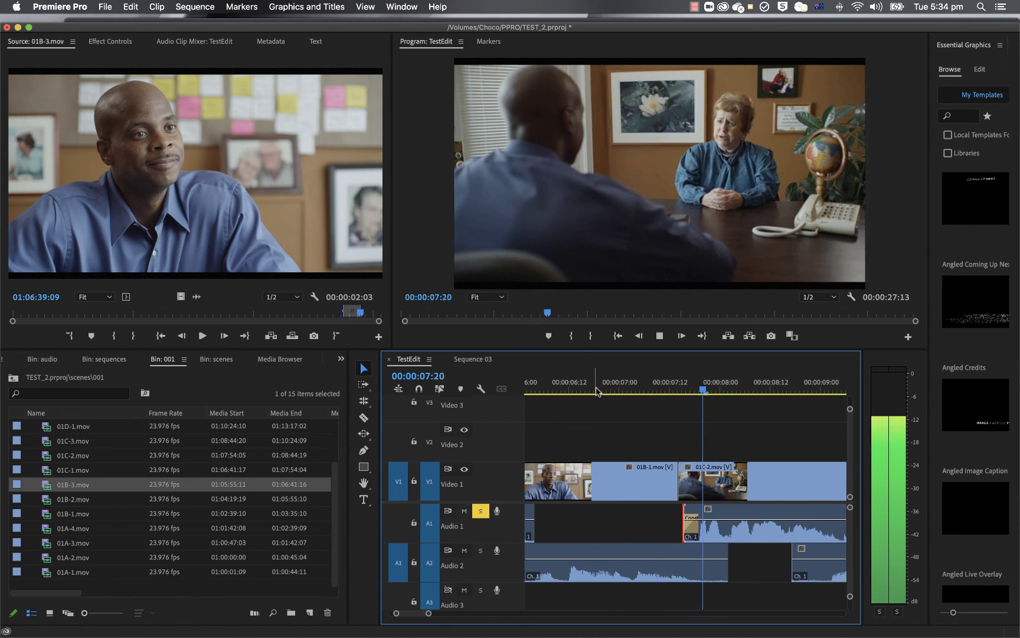